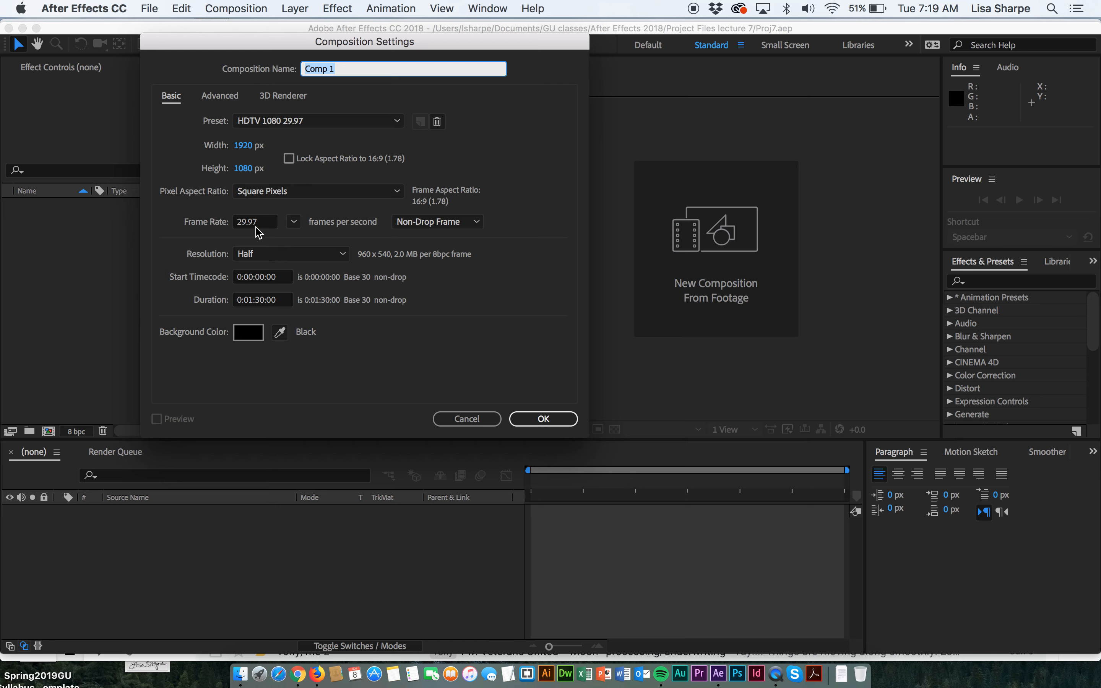
Set the new composition's duration to 0:00:30:00 and create it with the HDTV 1080 29.97 preset
{"action": "left_click", "coordinate": [267, 299]}
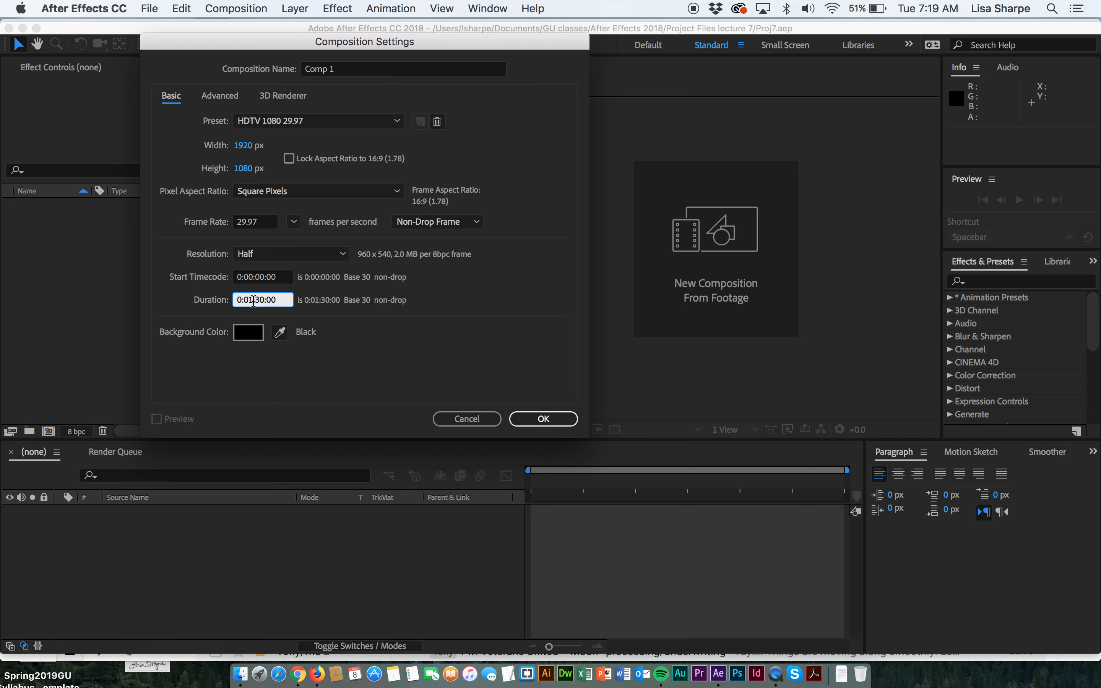
{"action": "key", "text": "BackSpace"}
{"action": "left_click", "coordinate": [564, 425]}
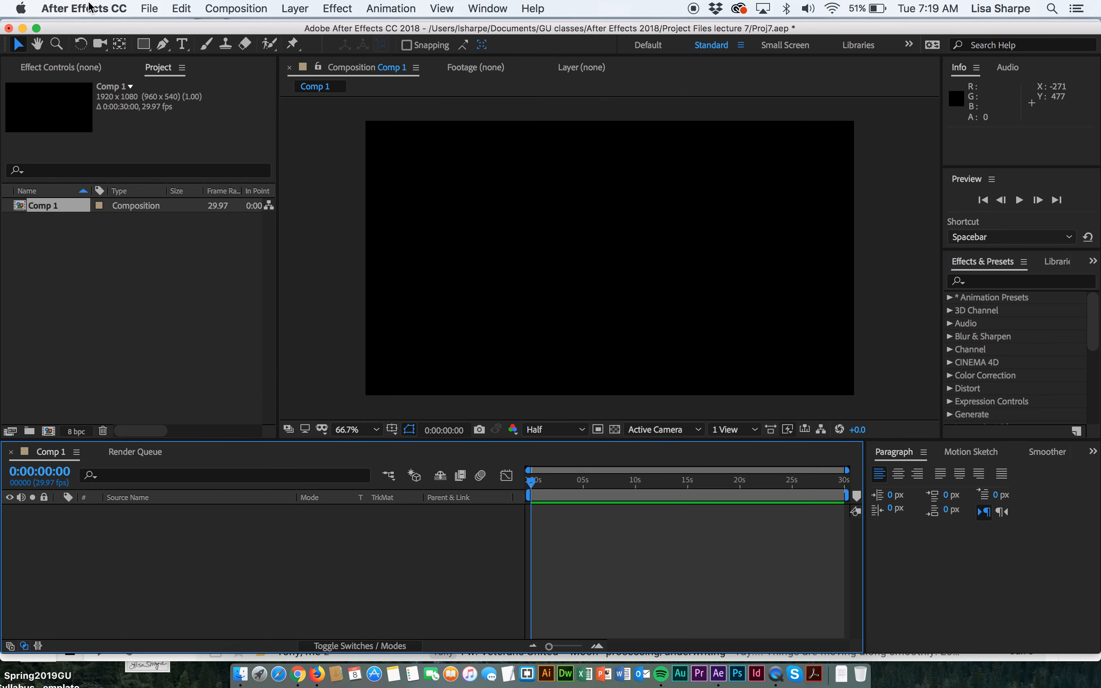
Import Manos.mov, Raindrops_Videvo.mp4 and the WalkingThroughTreesatSunsetVidevo.mov clip from the video clips for examples folder as footage
{"action": "left_click", "coordinate": [149, 8]}
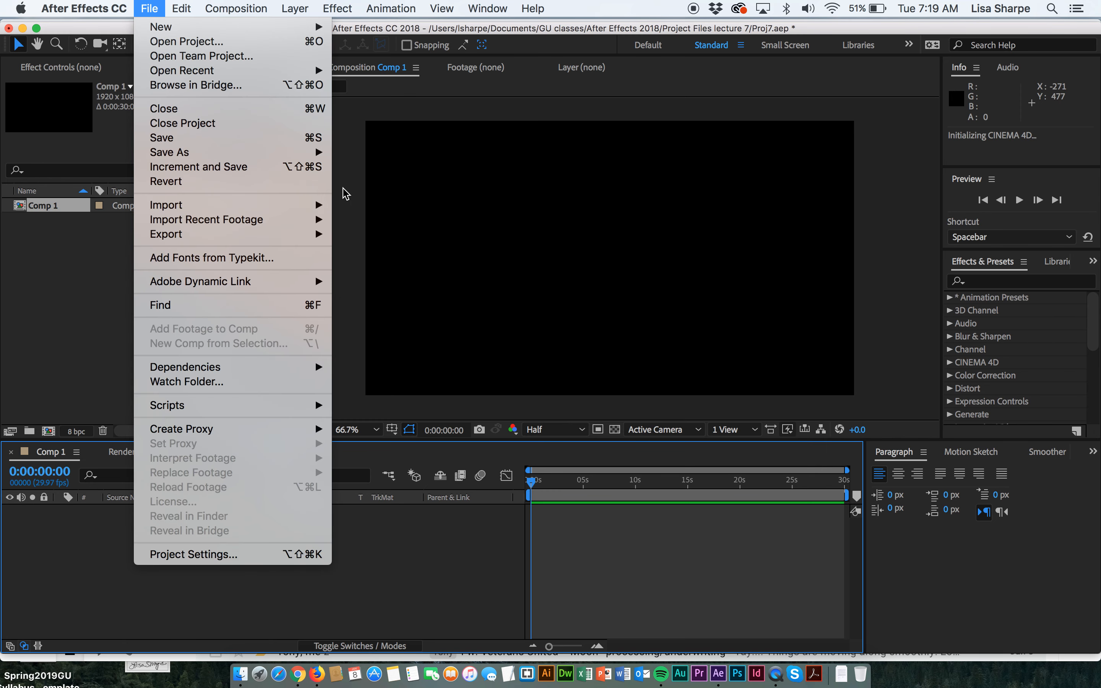
{"action": "left_click", "coordinate": [373, 220]}
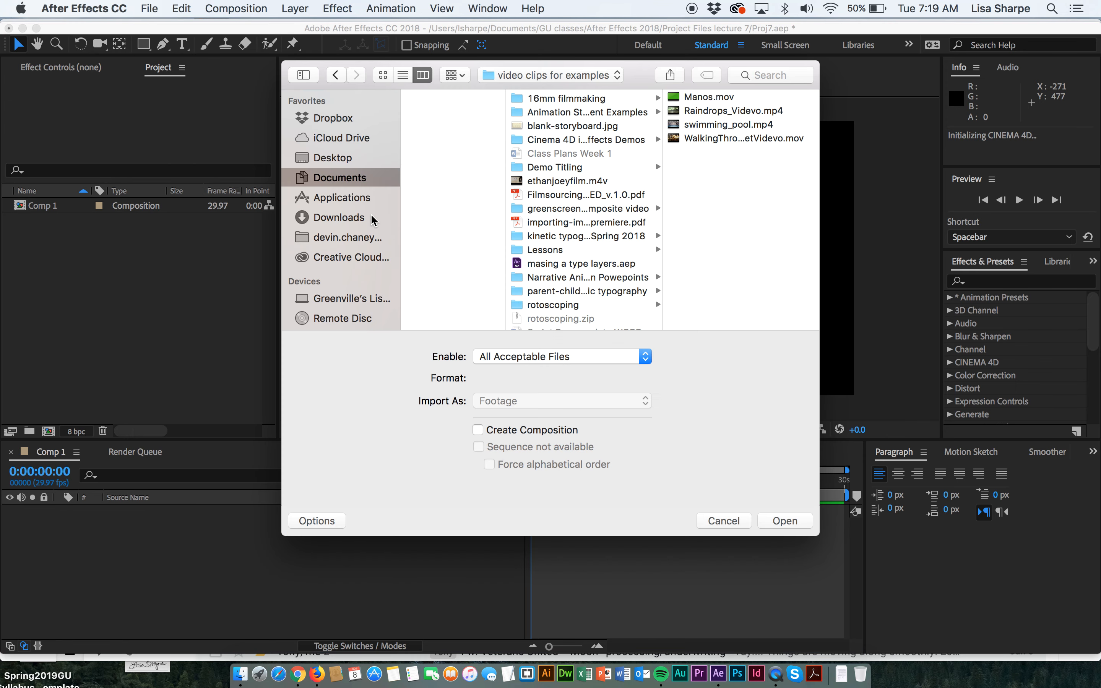
{"action": "left_click", "coordinate": [696, 96]}
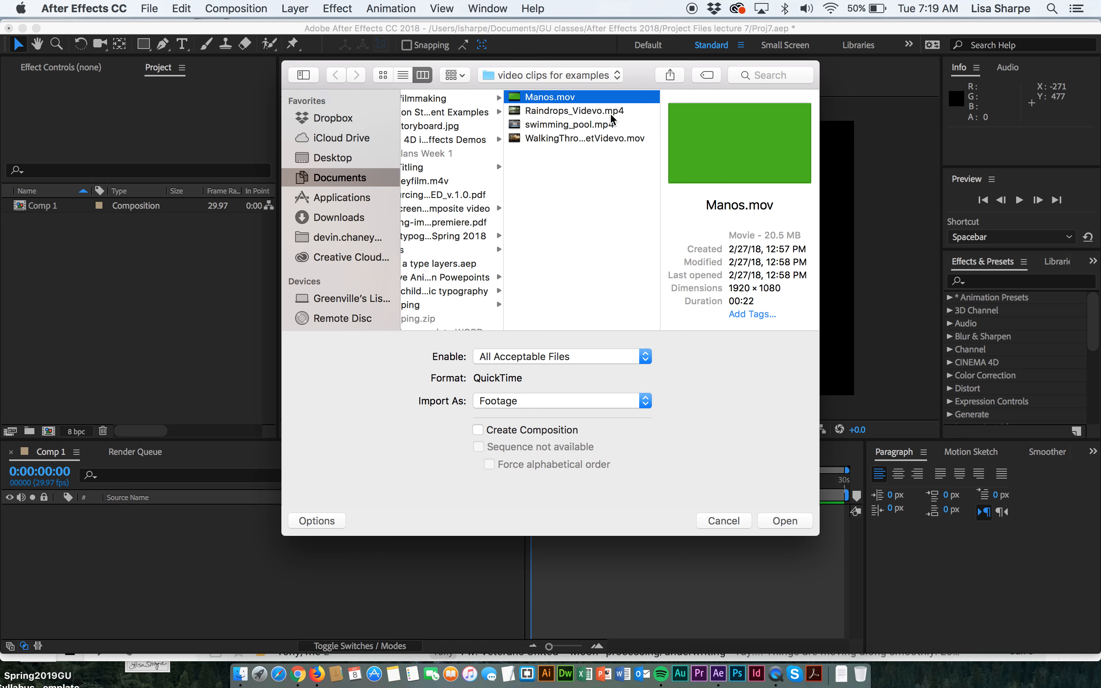
{"action": "left_click", "coordinate": [593, 111], "text": "shift"}
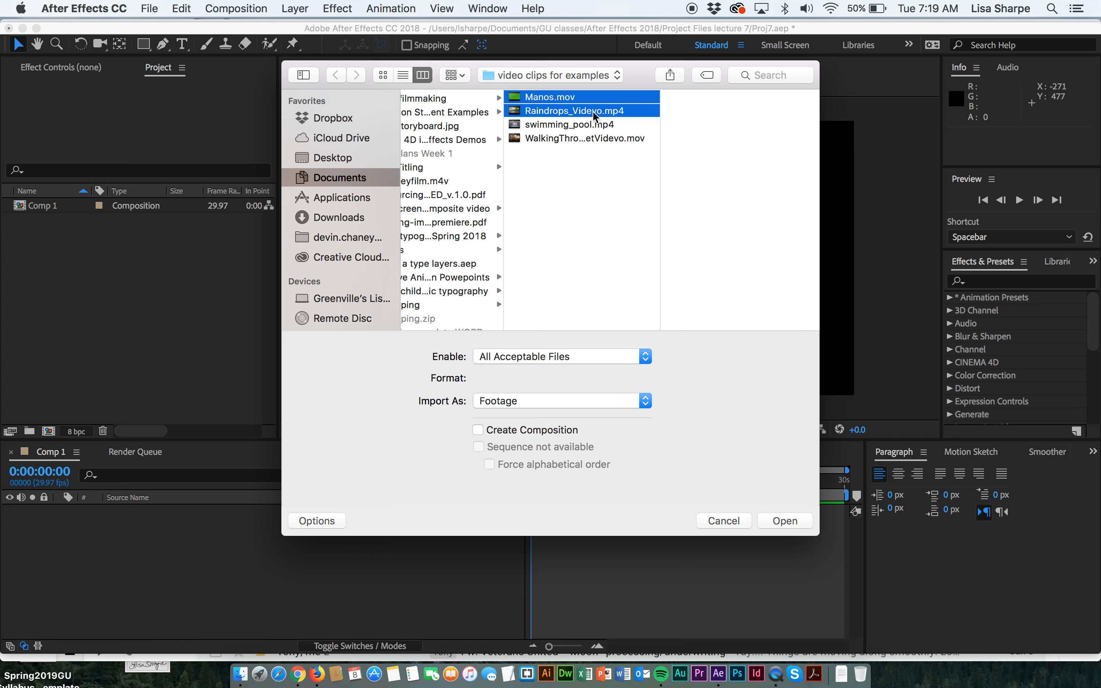
{"action": "left_click", "coordinate": [582, 138], "text": "super"}
{"action": "left_click", "coordinate": [786, 520]}
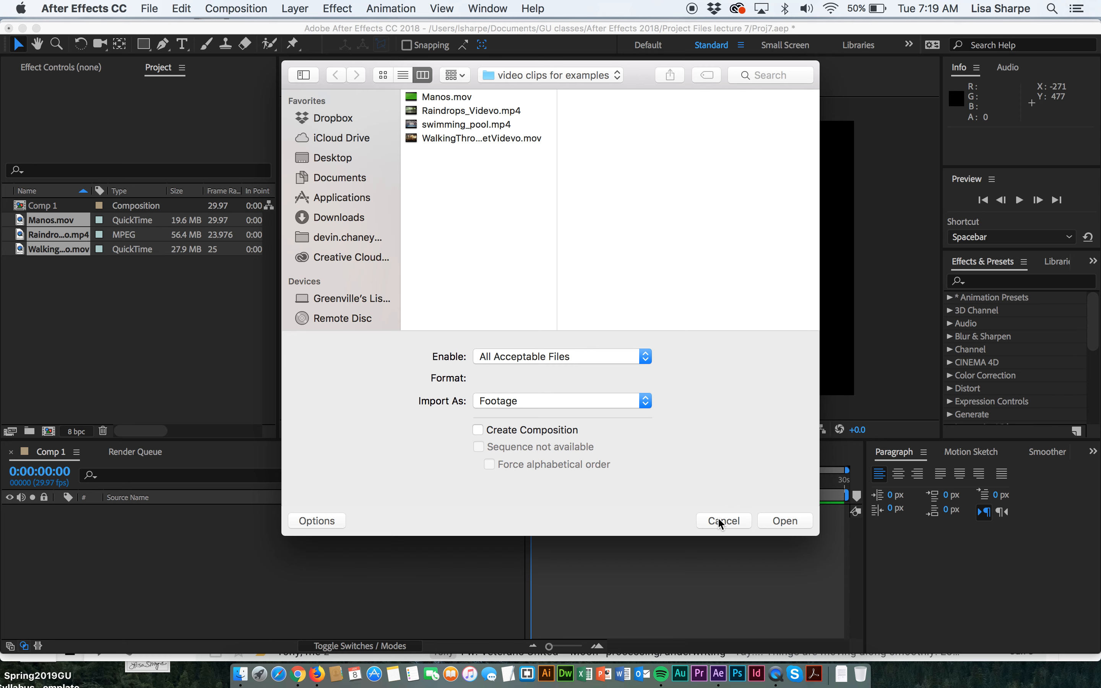
{"action": "left_click", "coordinate": [723, 521]}
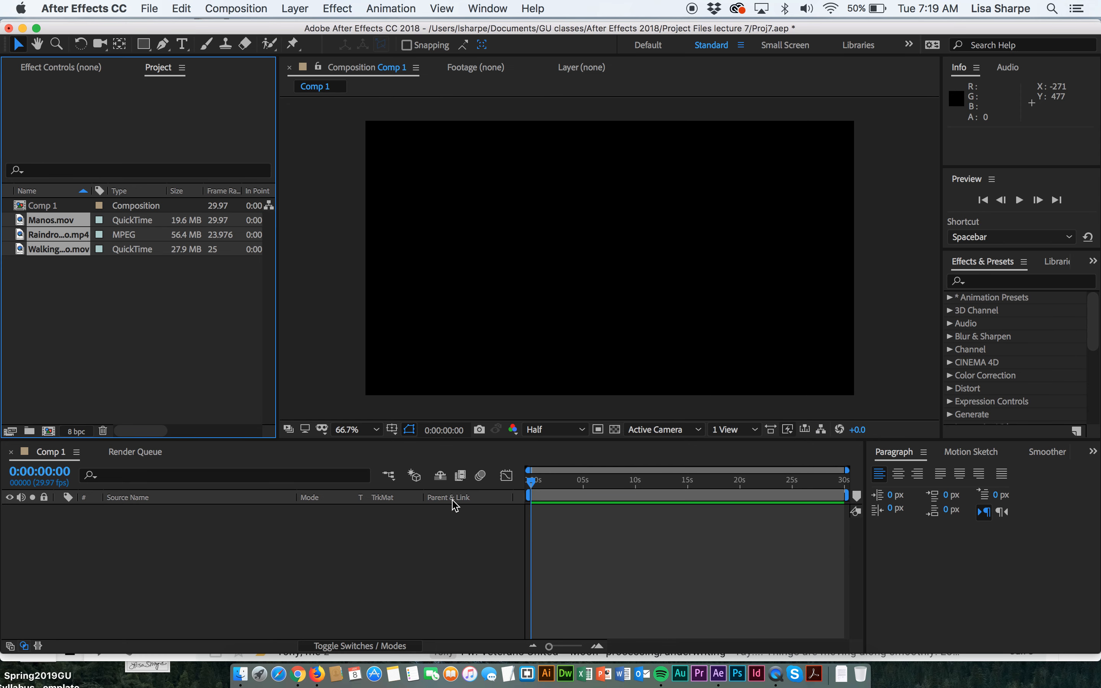
{"action": "left_click", "coordinate": [215, 392]}
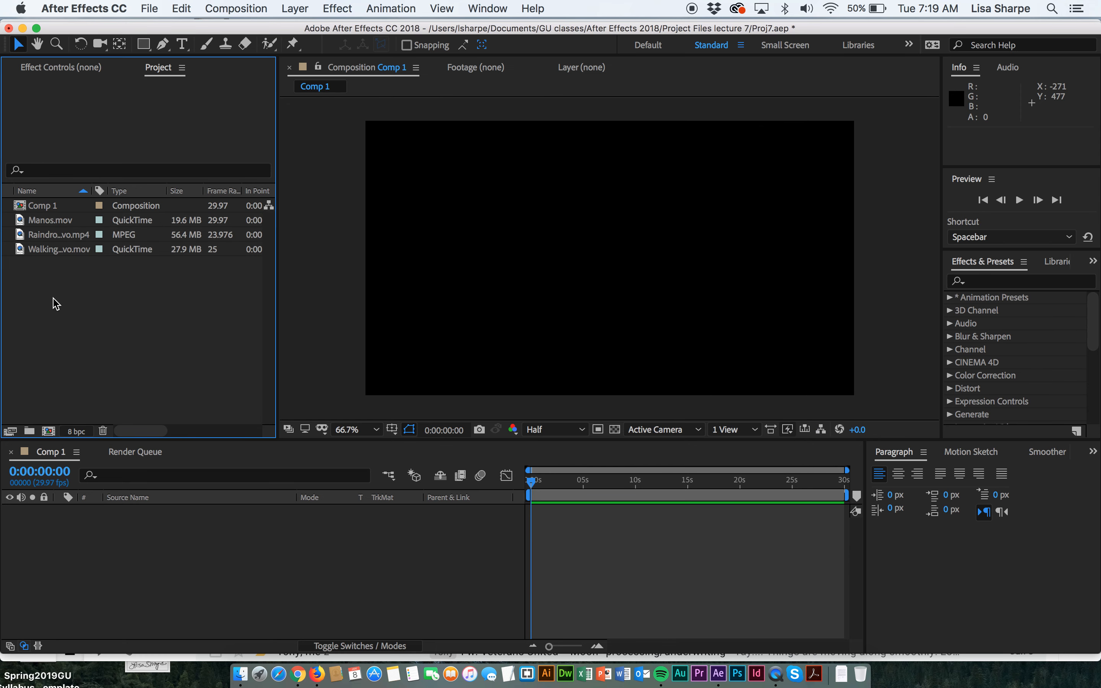
Place the Raindrops_Videvo.mp4 clip centered in the composition, starting at 0:00:00:00
{"action": "left_click_drag", "start_coordinate": [21, 235], "coordinate": [616, 257]}
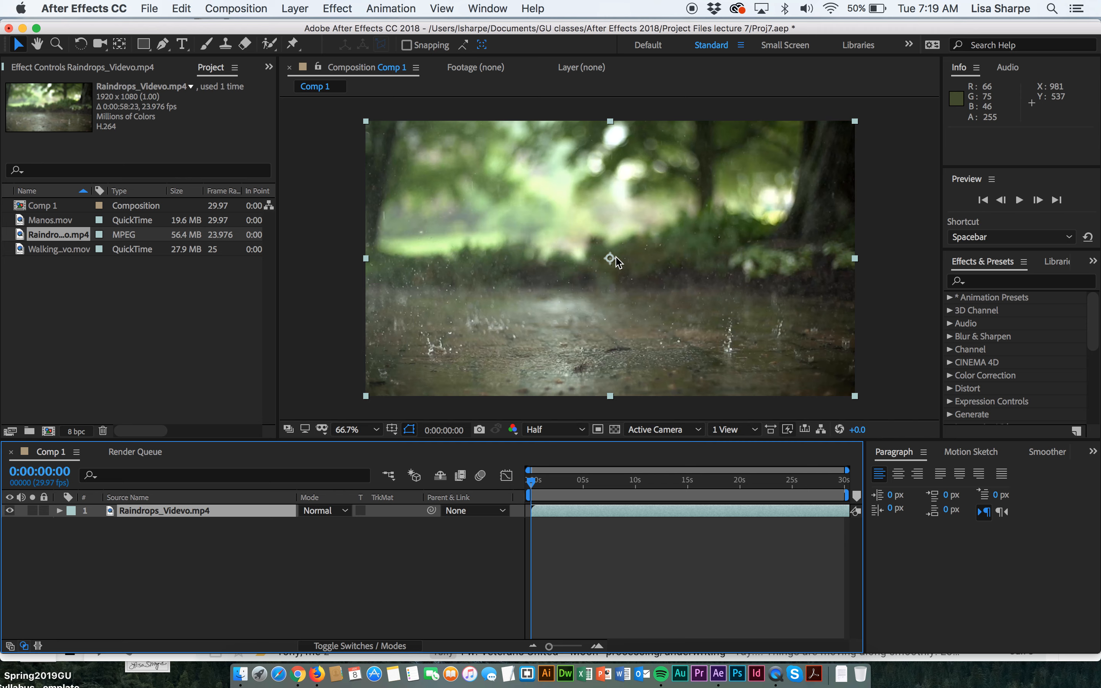
{"action": "mouse_move", "coordinate": [532, 482]}
{"action": "left_mouse_down"}
{"action": "mouse_move", "coordinate": [707, 466]}
{"action": "mouse_move", "coordinate": [837, 477]}
{"action": "mouse_move", "coordinate": [545, 481]}
{"action": "mouse_move", "coordinate": [811, 482]}
{"action": "mouse_move", "coordinate": [524, 496]}
{"action": "left_mouse_up"}
Conform the Raindrops_Videvo.mp4 footage to 29.97 frames per second and preview the first few seconds
{"action": "left_click", "coordinate": [77, 239]}
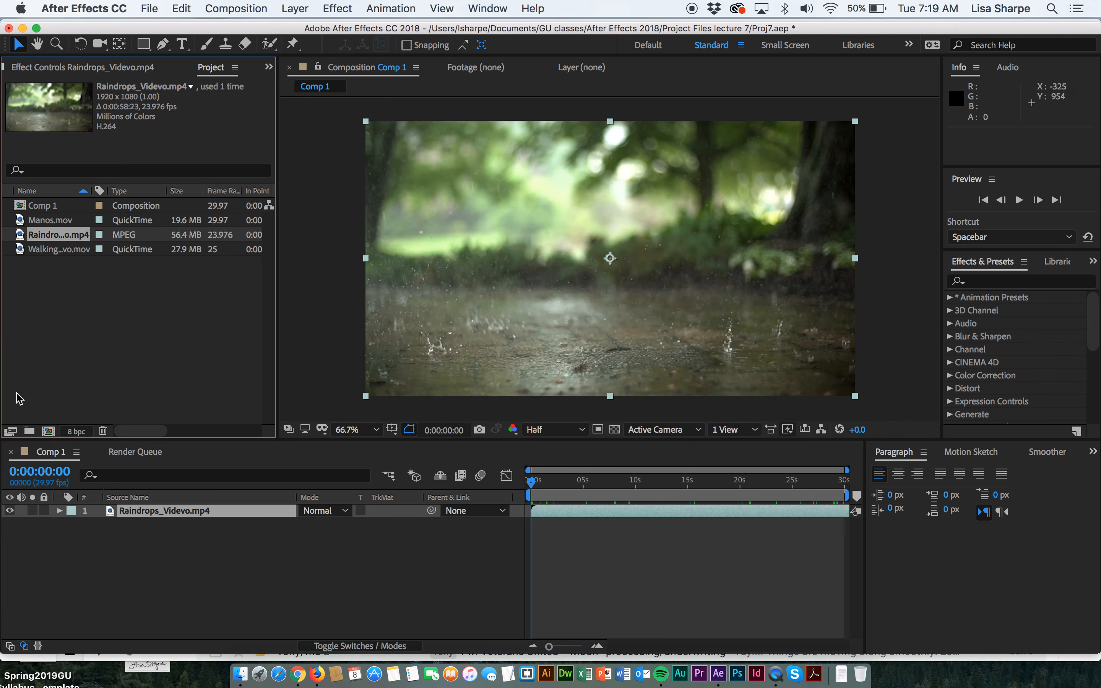
{"action": "left_click", "coordinate": [10, 431]}
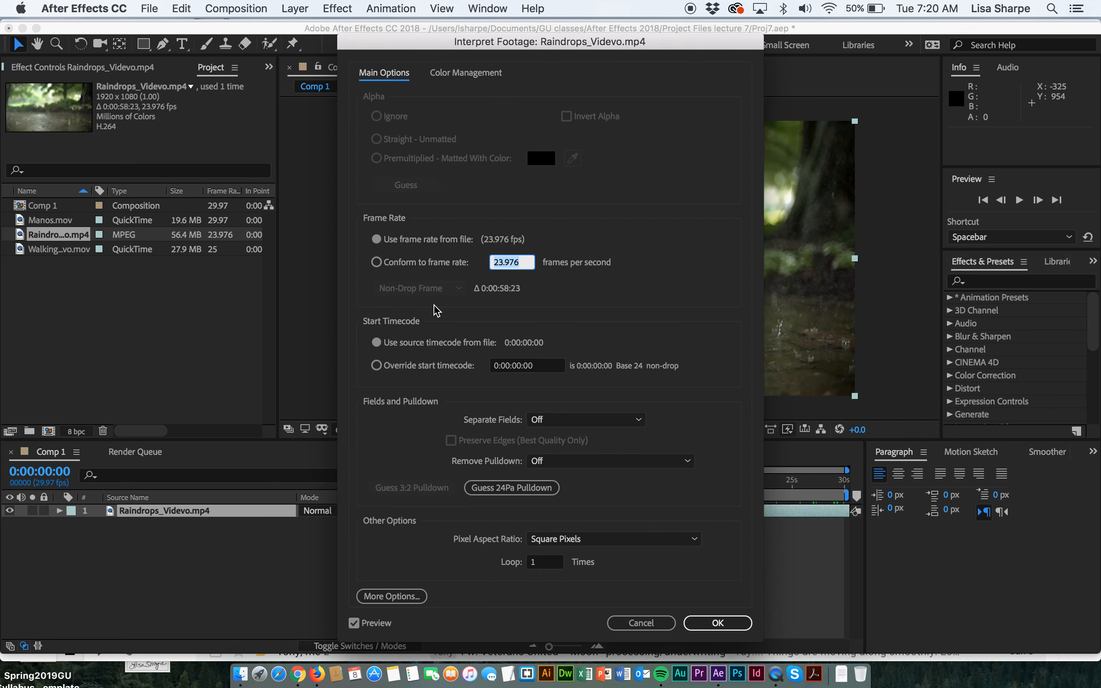
{"action": "left_click", "coordinate": [388, 265]}
{"action": "left_click", "coordinate": [533, 266]}
{"action": "type", "text": "29.9"}
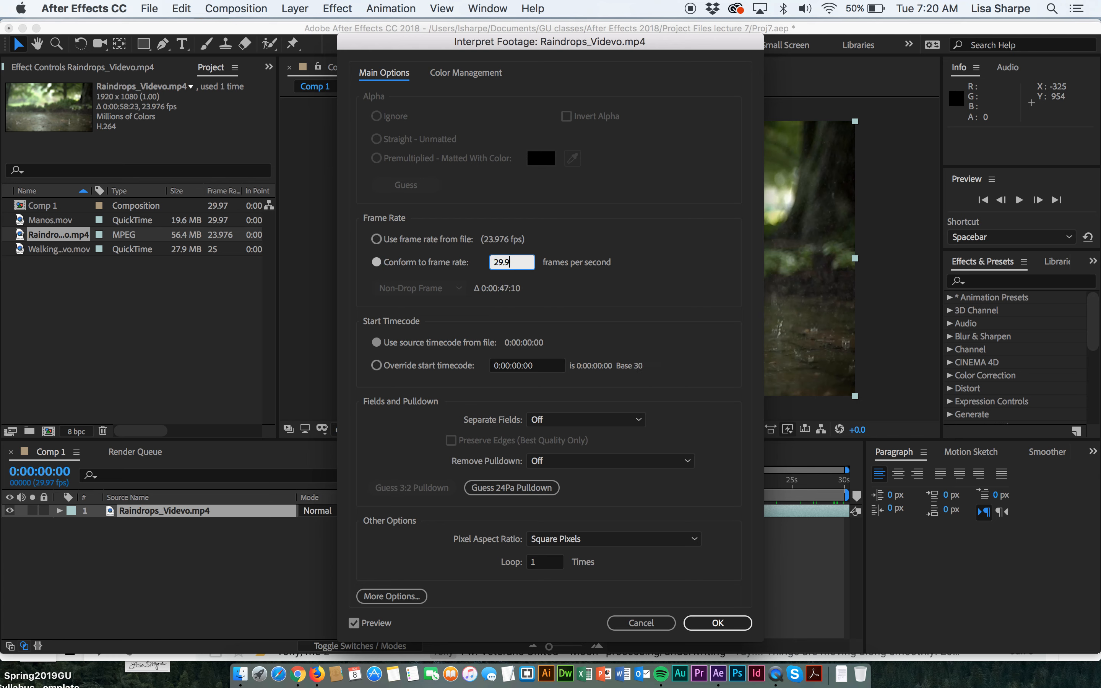
{"action": "type", "text": "7"}
{"action": "left_click", "coordinate": [703, 620]}
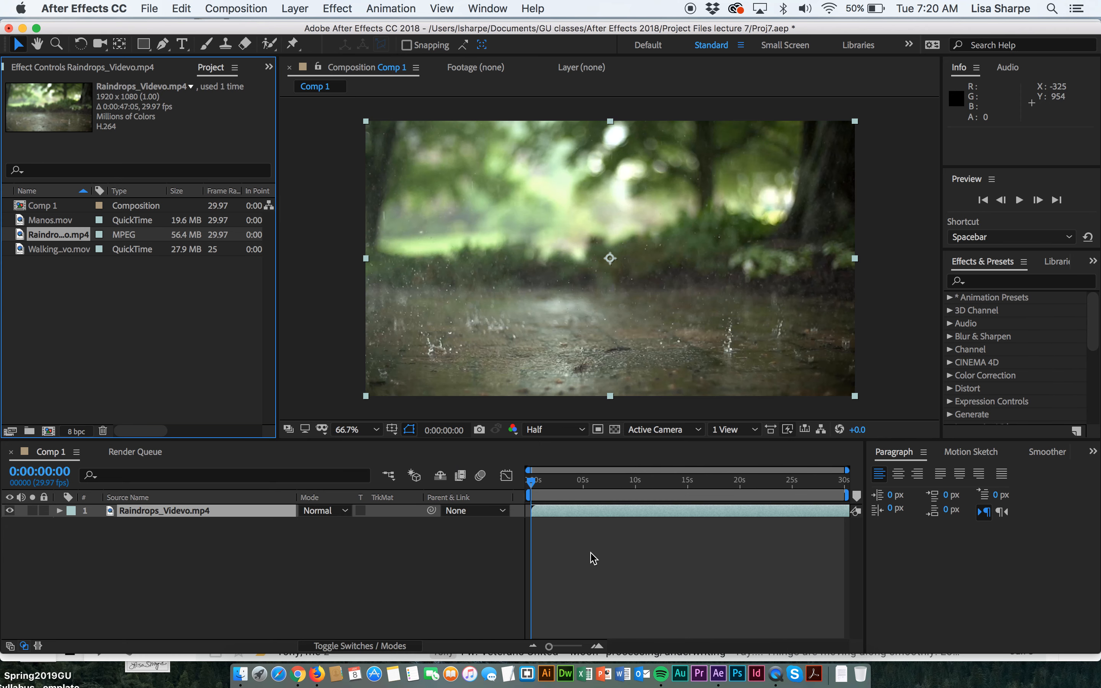
{"action": "key", "text": "space"}
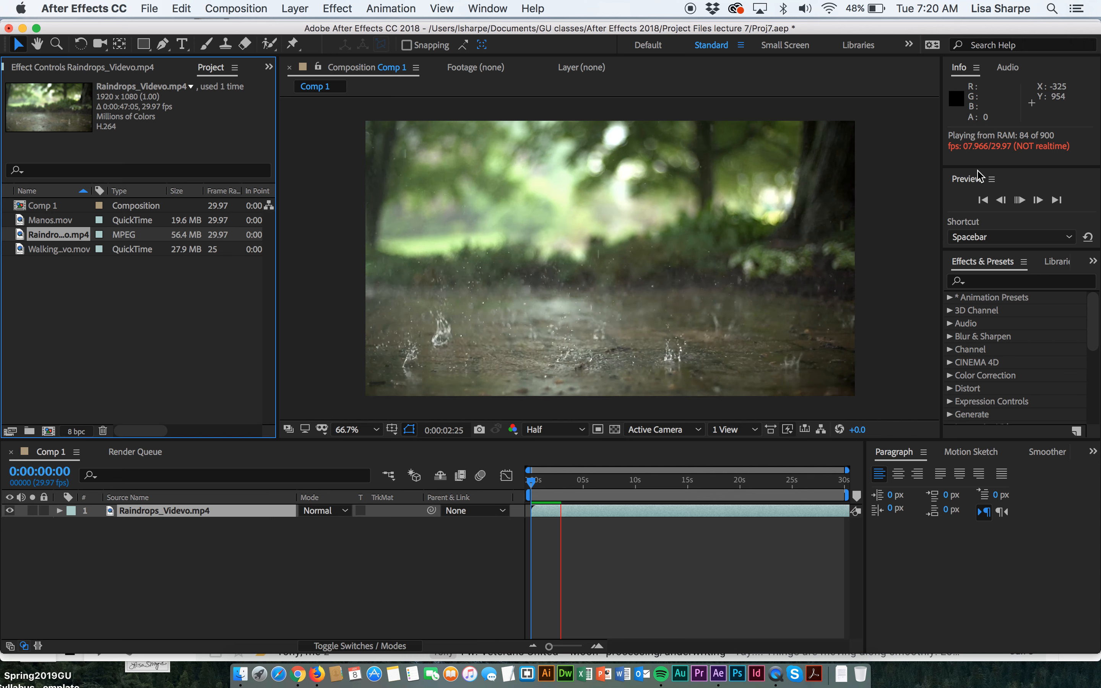
{"action": "key", "text": "space"}
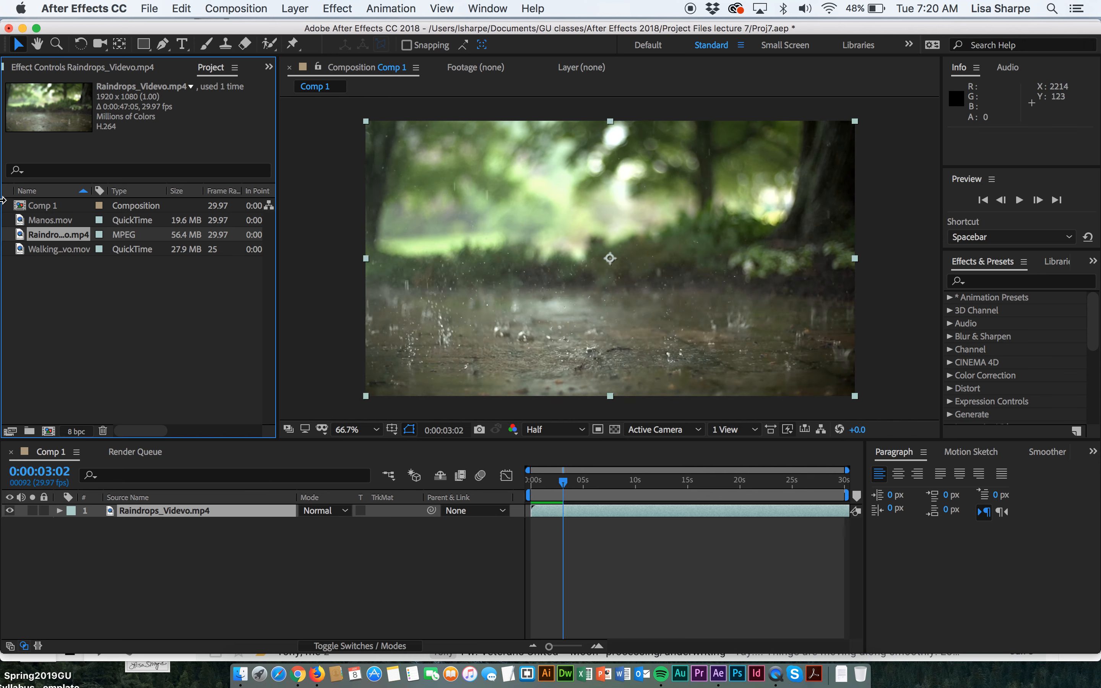
Add the WalkingThroughTreesatSunsetVidevo.mov clip above the raindrops layer, position it over the frame and set its blending mode to Overlay
{"action": "left_click", "coordinate": [21, 253]}
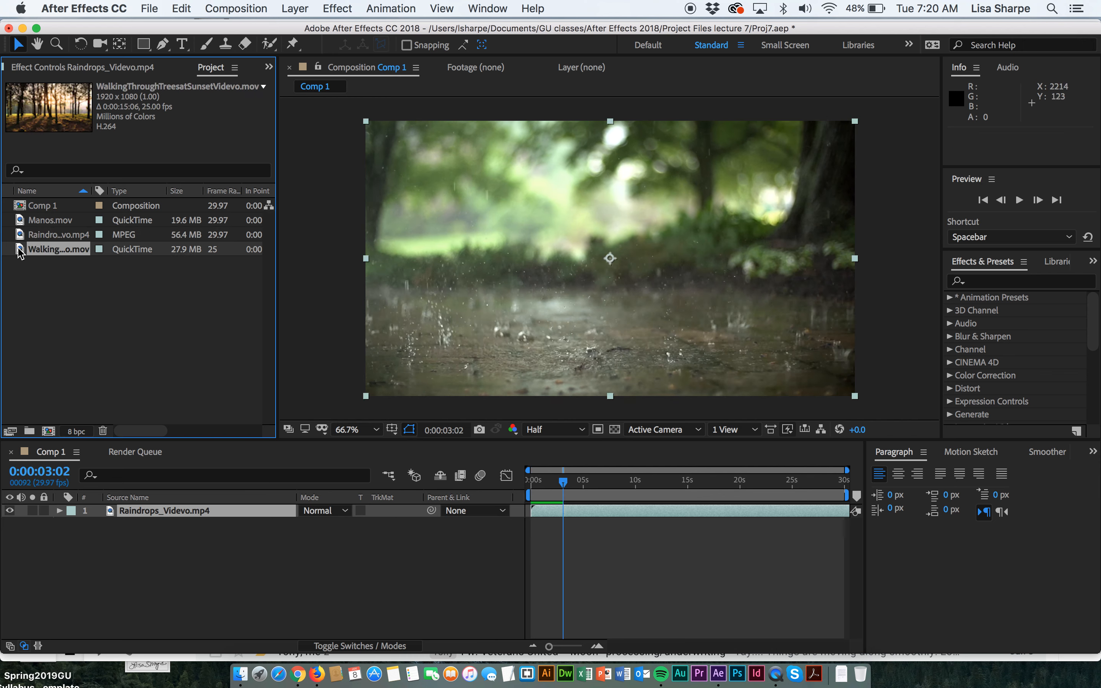
{"action": "left_click_drag", "start_coordinate": [21, 253], "coordinate": [393, 373]}
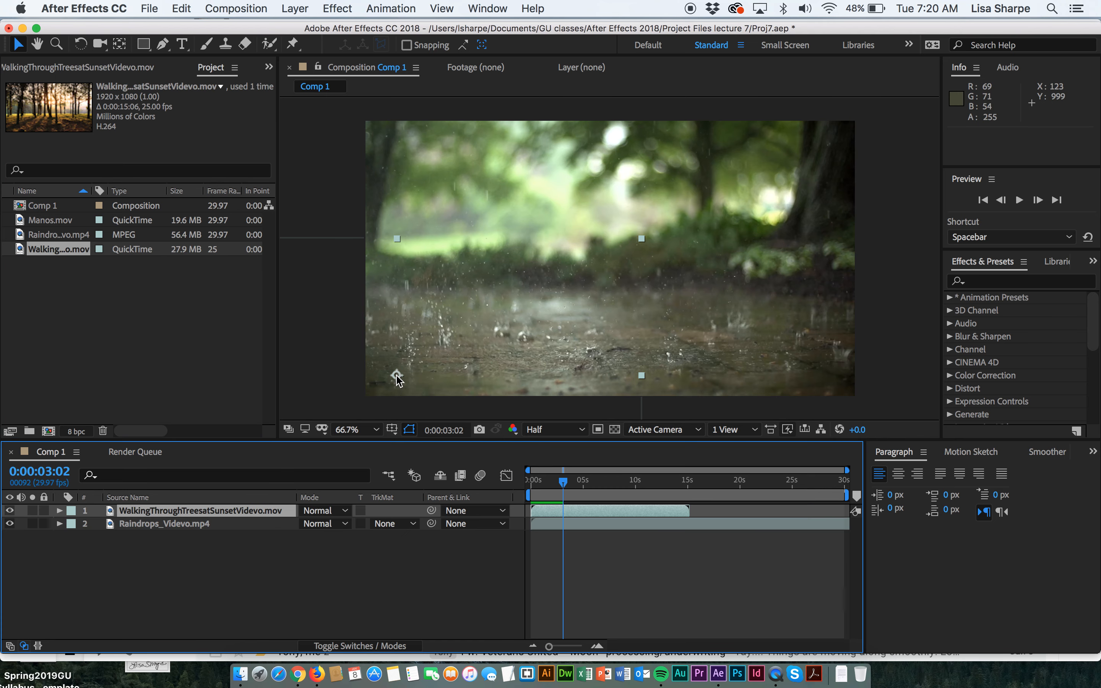
{"action": "left_click_drag", "start_coordinate": [348, 220], "coordinate": [515, 183]}
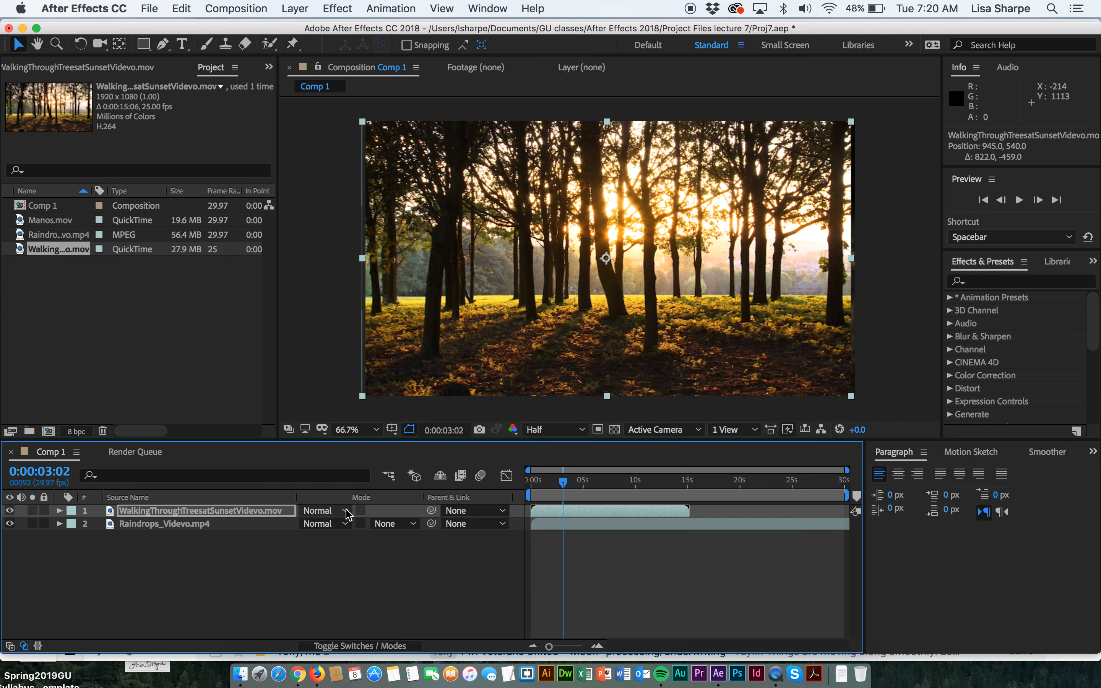
{"action": "left_click", "coordinate": [349, 522]}
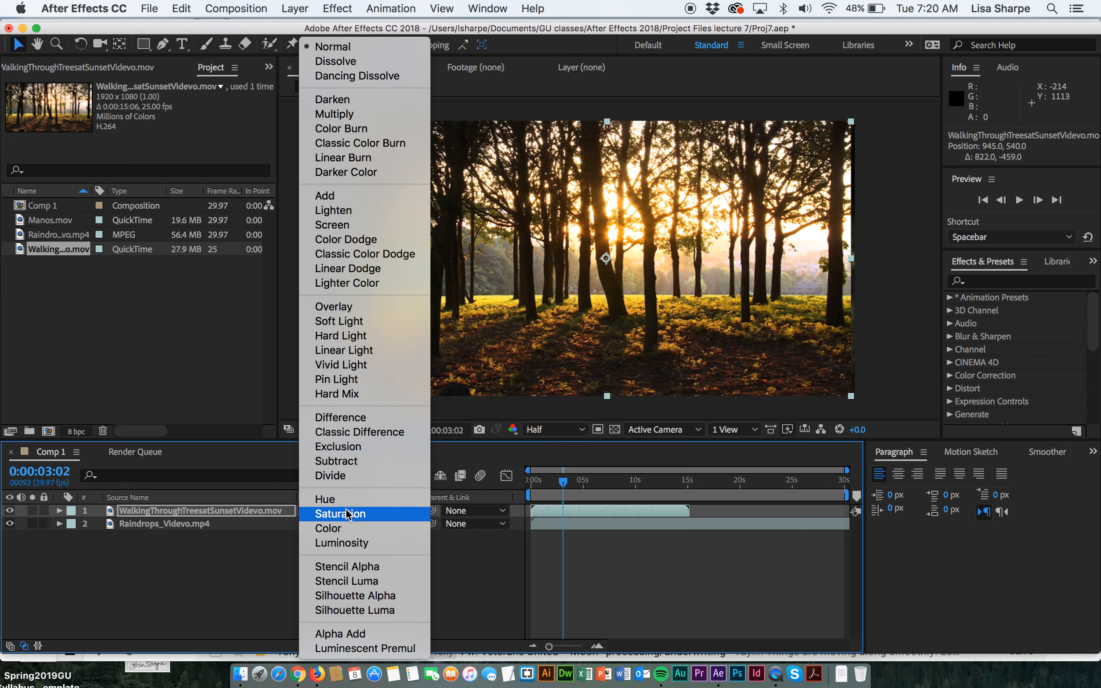
{"action": "left_click", "coordinate": [345, 307]}
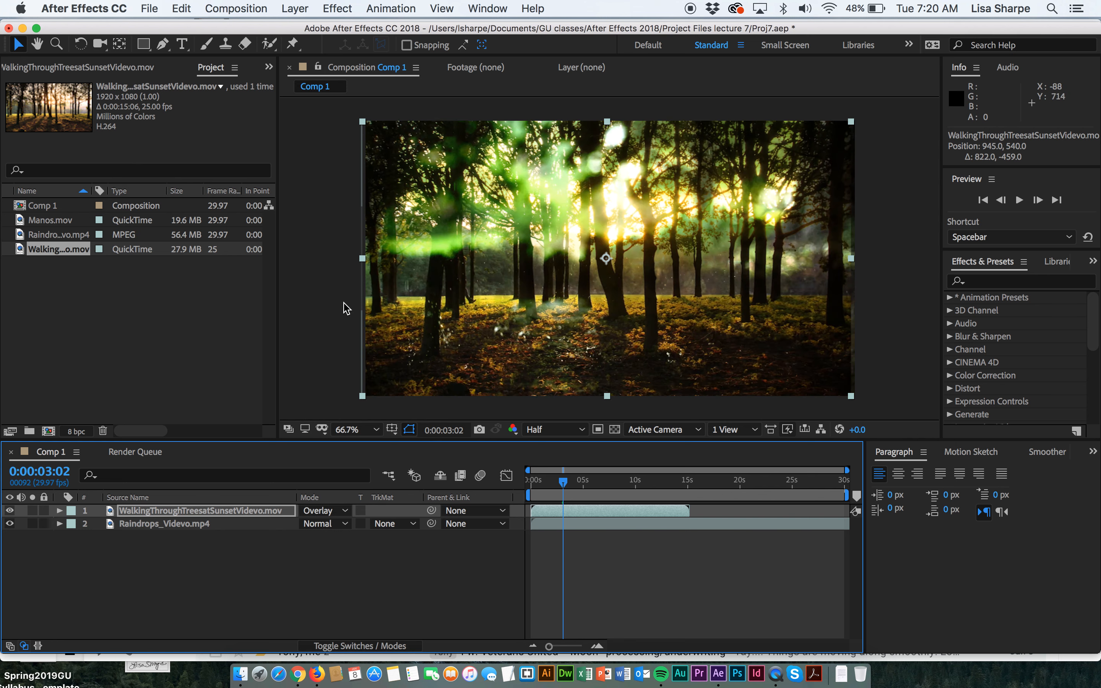
Conform the WalkingThroughTreesatSunsetVidevo.mov footage to 29.97 frames per second
{"action": "left_click", "coordinate": [598, 512]}
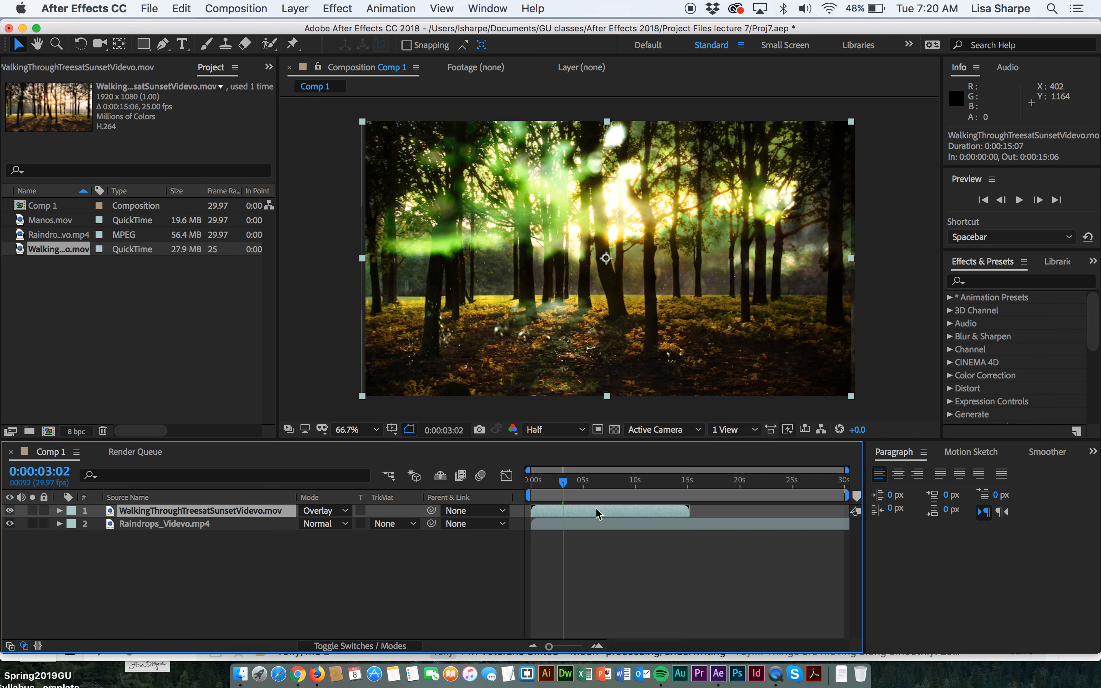
{"action": "left_click", "coordinate": [10, 431]}
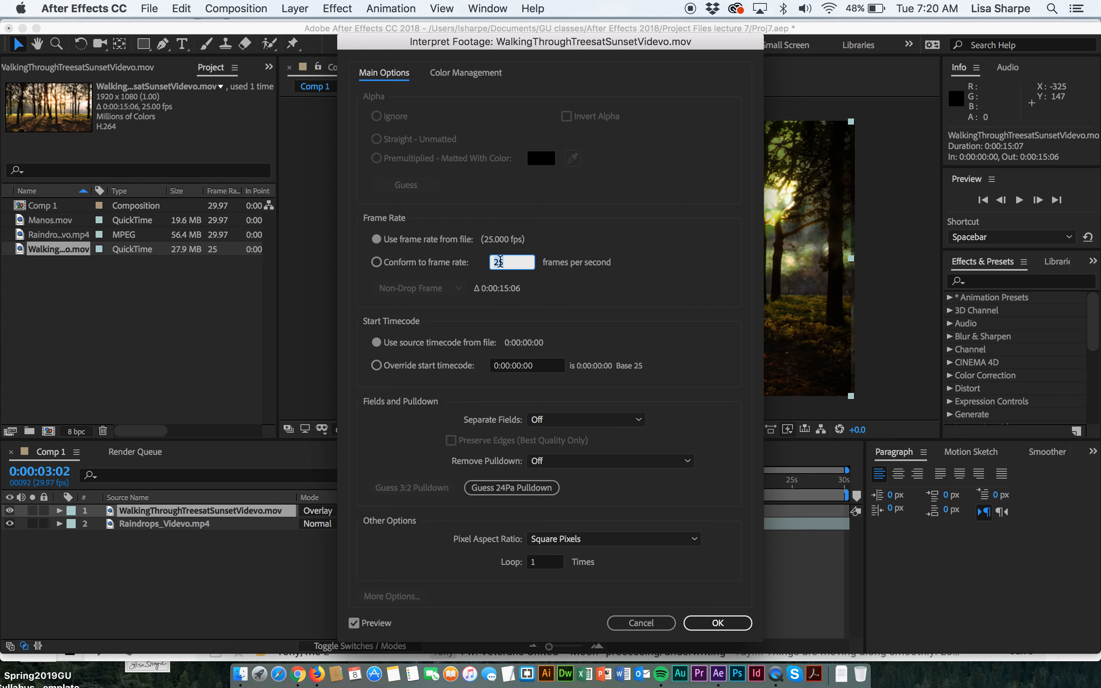
{"action": "type", "text": "29.97"}
{"action": "left_click", "coordinate": [705, 623]}
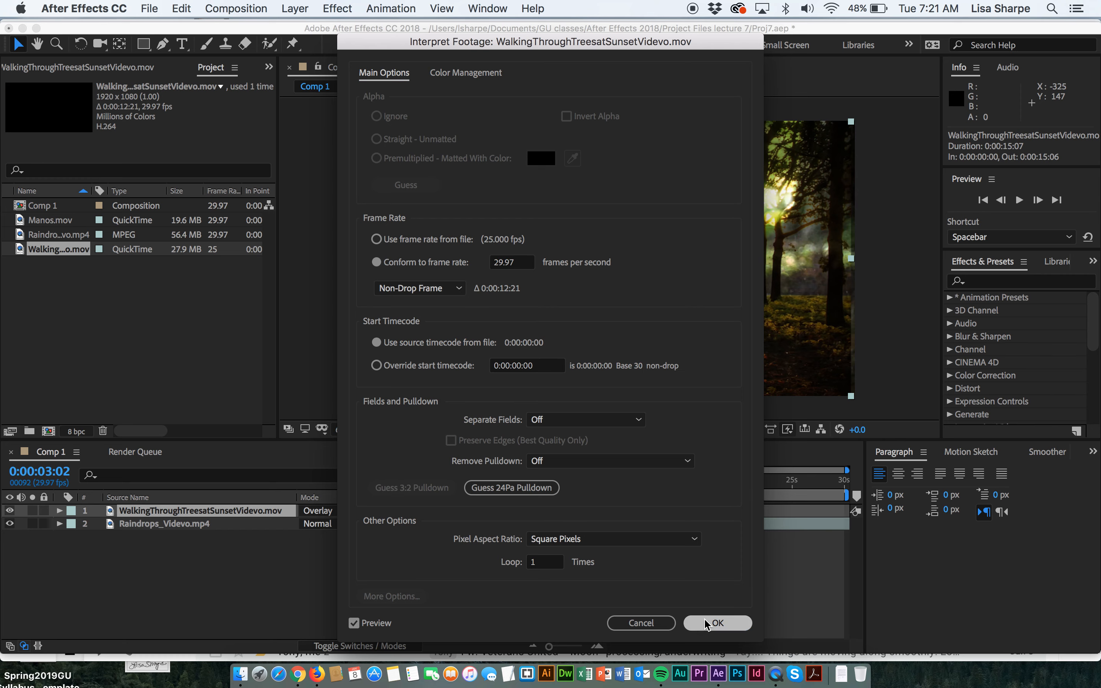
Enable time remapping on the walking-through-trees layer
{"action": "left_click", "coordinate": [648, 514]}
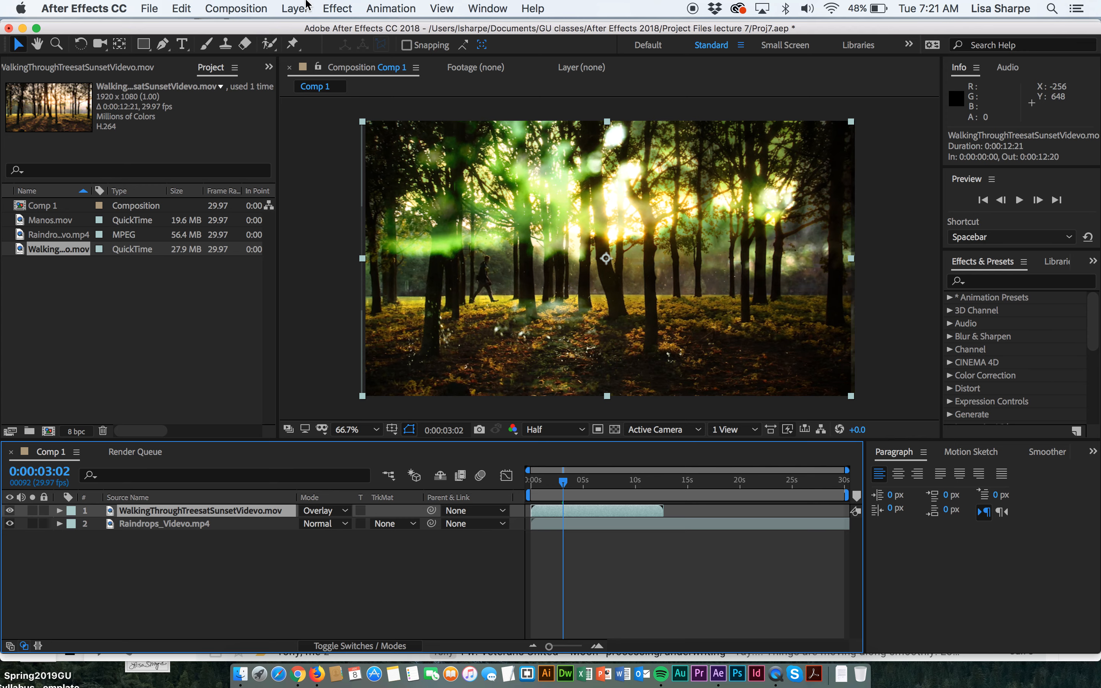
{"action": "left_click", "coordinate": [304, 6]}
{"action": "mouse_move", "coordinate": [304, 191]}
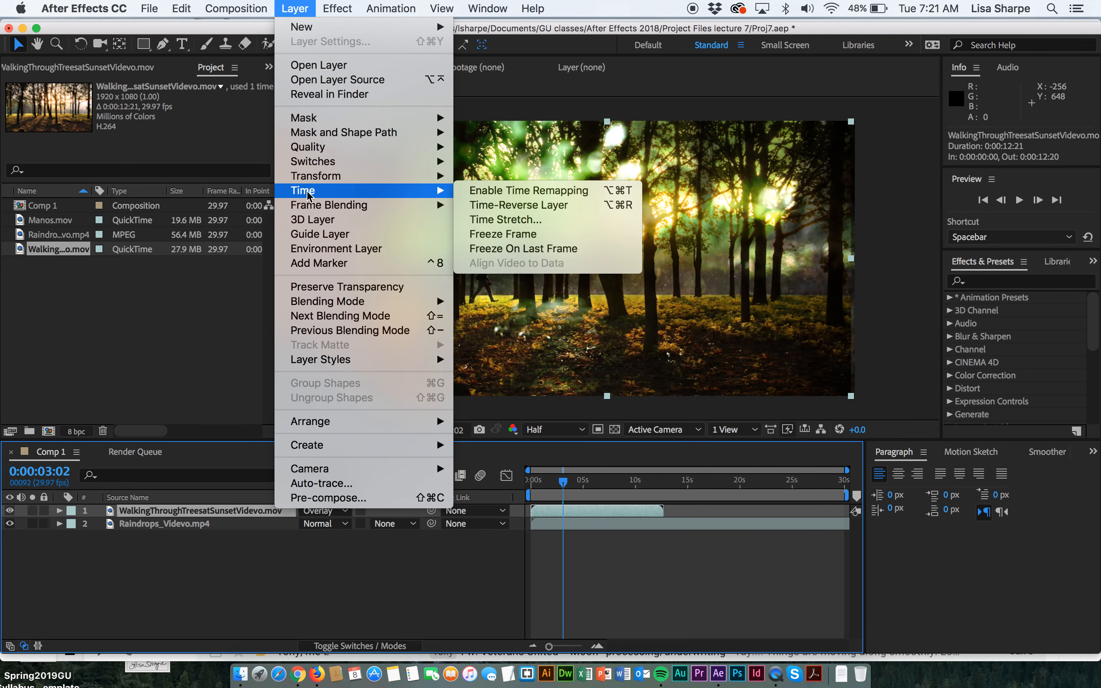
{"action": "left_click", "coordinate": [493, 193]}
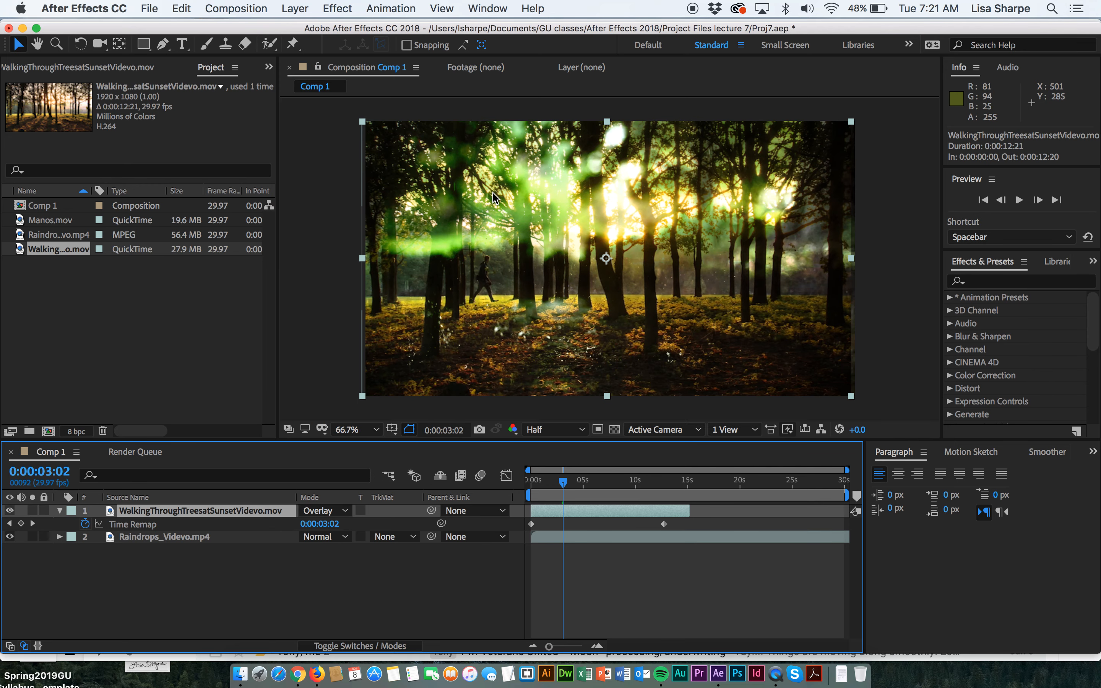
Time-stretch the walking-through-trees layer to a new duration of 0:00:30:00, holding the Layer Out-point in place
{"action": "left_click", "coordinate": [285, 6]}
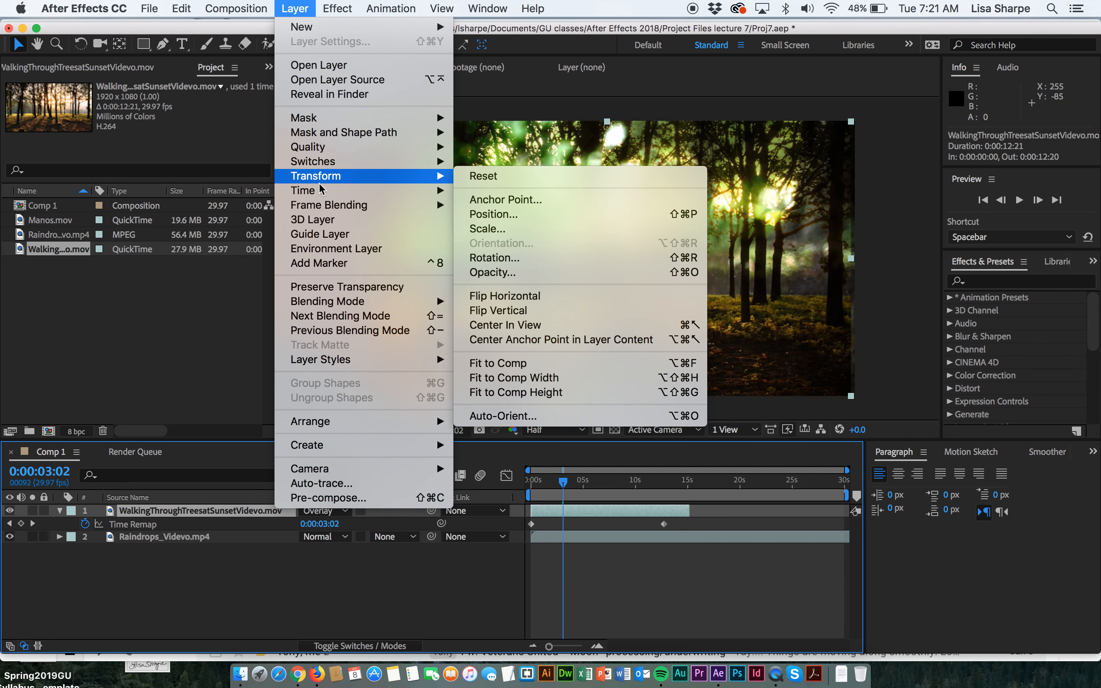
{"action": "mouse_move", "coordinate": [319, 193]}
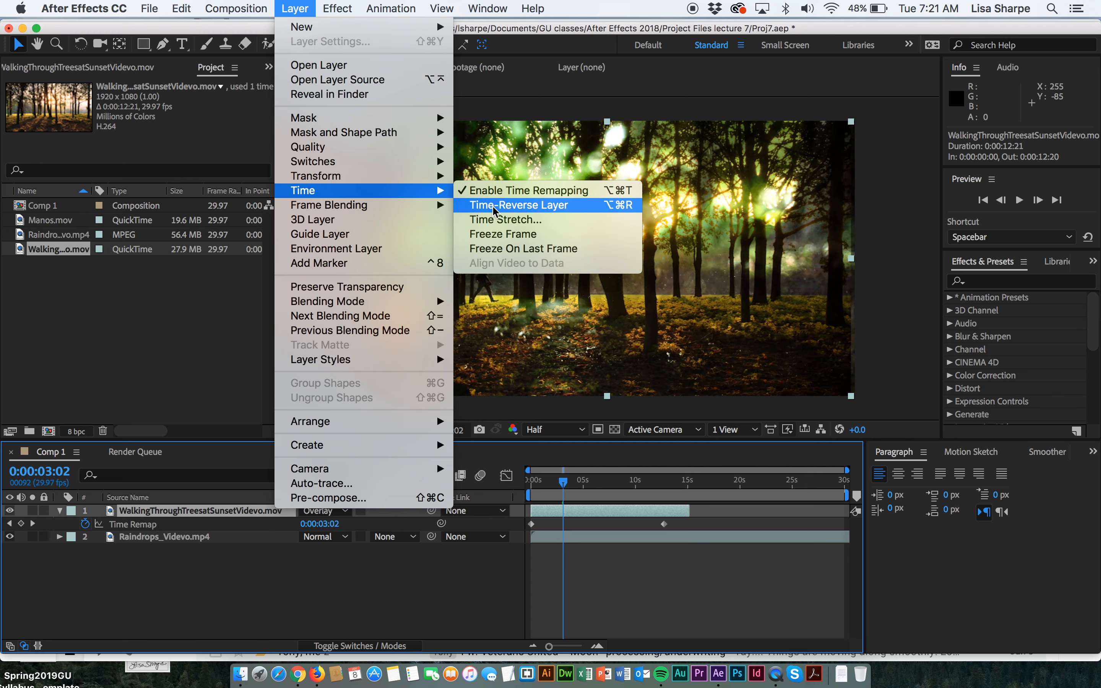
{"action": "left_click", "coordinate": [496, 220]}
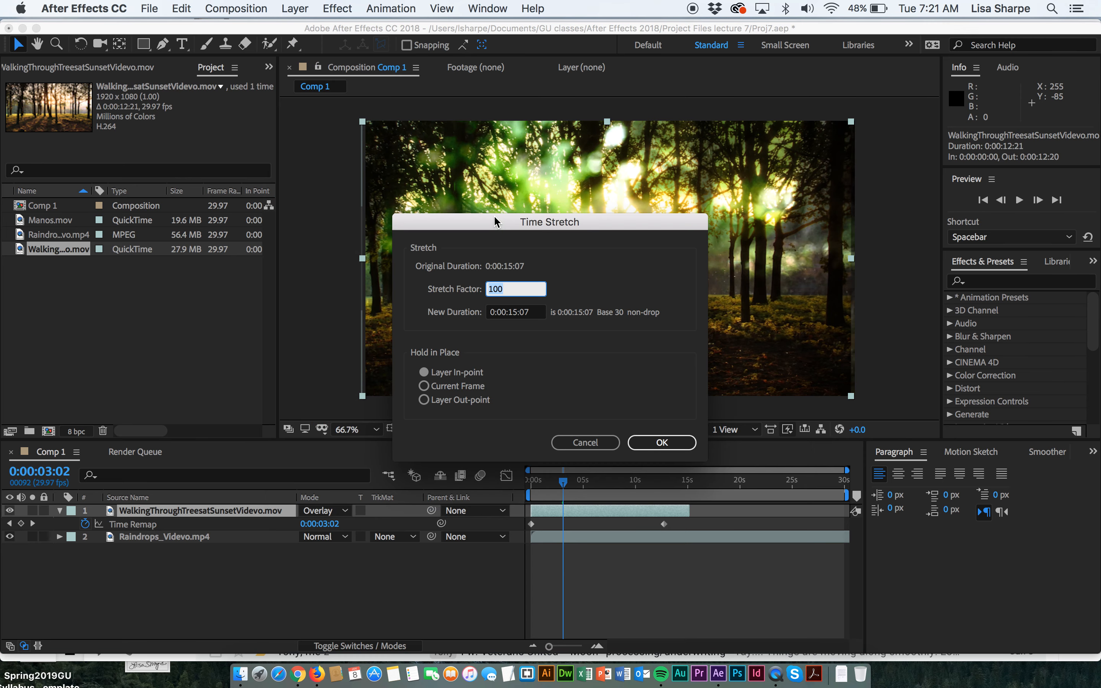
{"action": "left_click", "coordinate": [512, 313]}
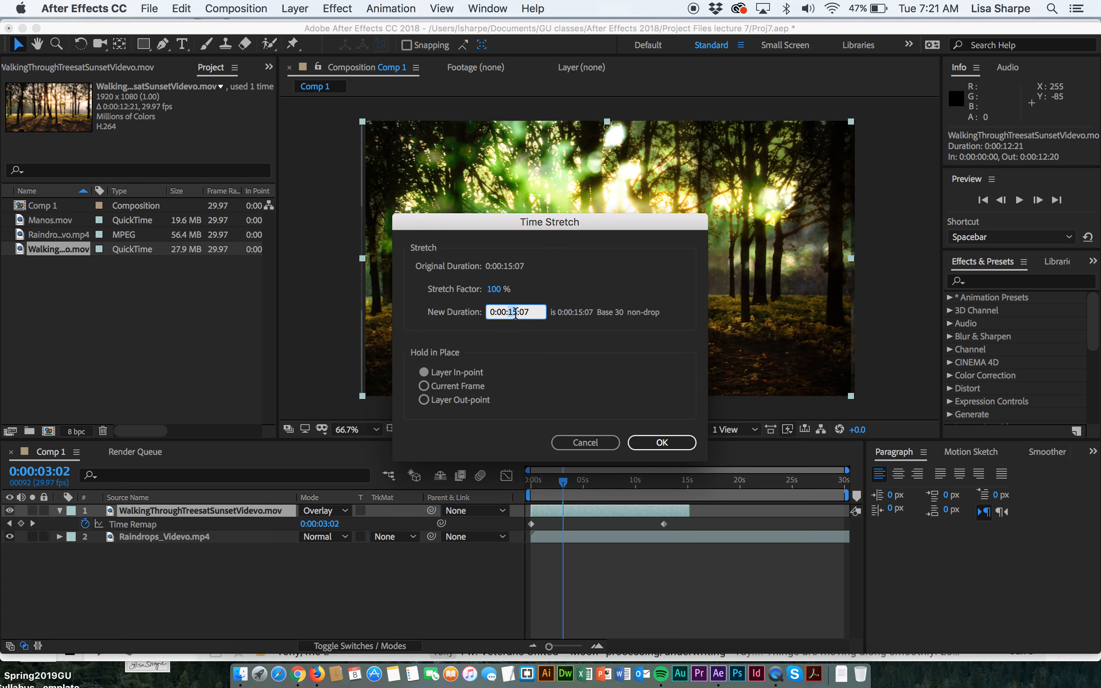
{"action": "type", "text": "30"}
{"action": "key", "text": "BackSpace"}
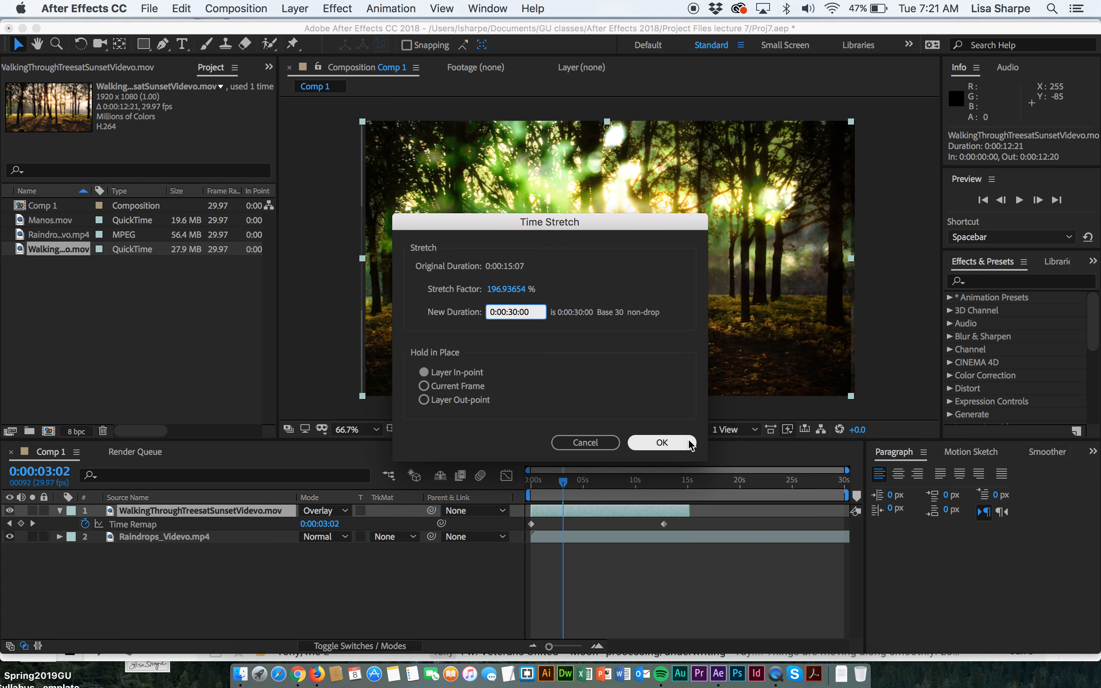
{"action": "left_click", "coordinate": [424, 400]}
{"action": "left_click", "coordinate": [677, 441]}
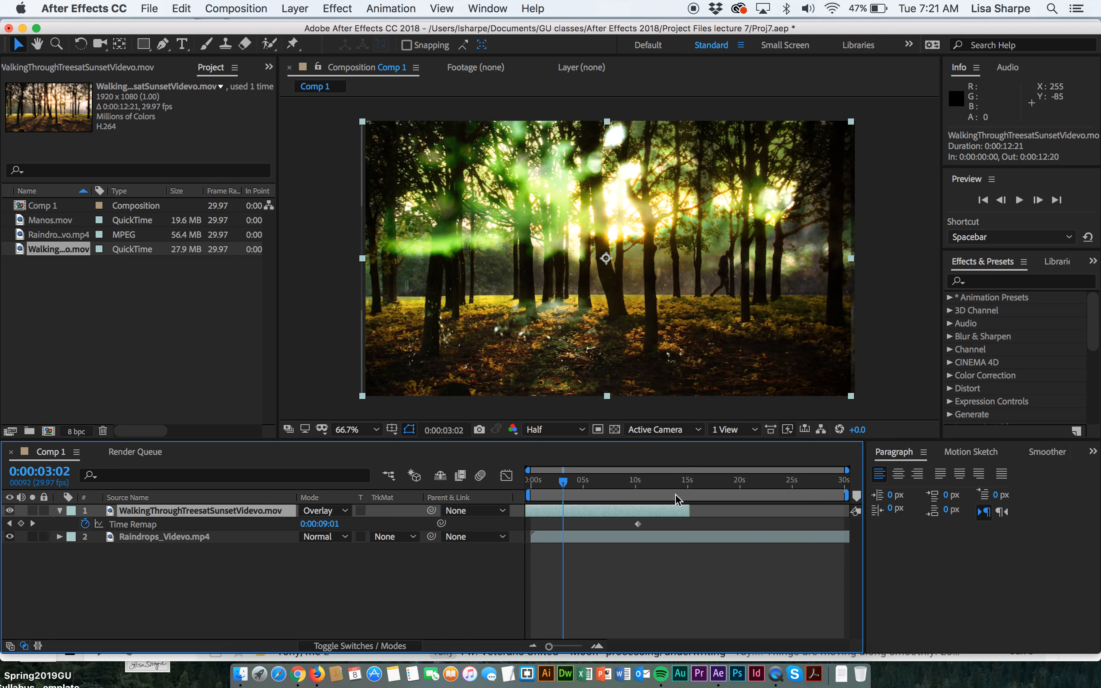
Extend the walking-through-trees layer's end to the 30-second end of the composition and return the current time to 0:00:00:00
{"action": "left_click_drag", "start_coordinate": [689, 510], "coordinate": [847, 507]}
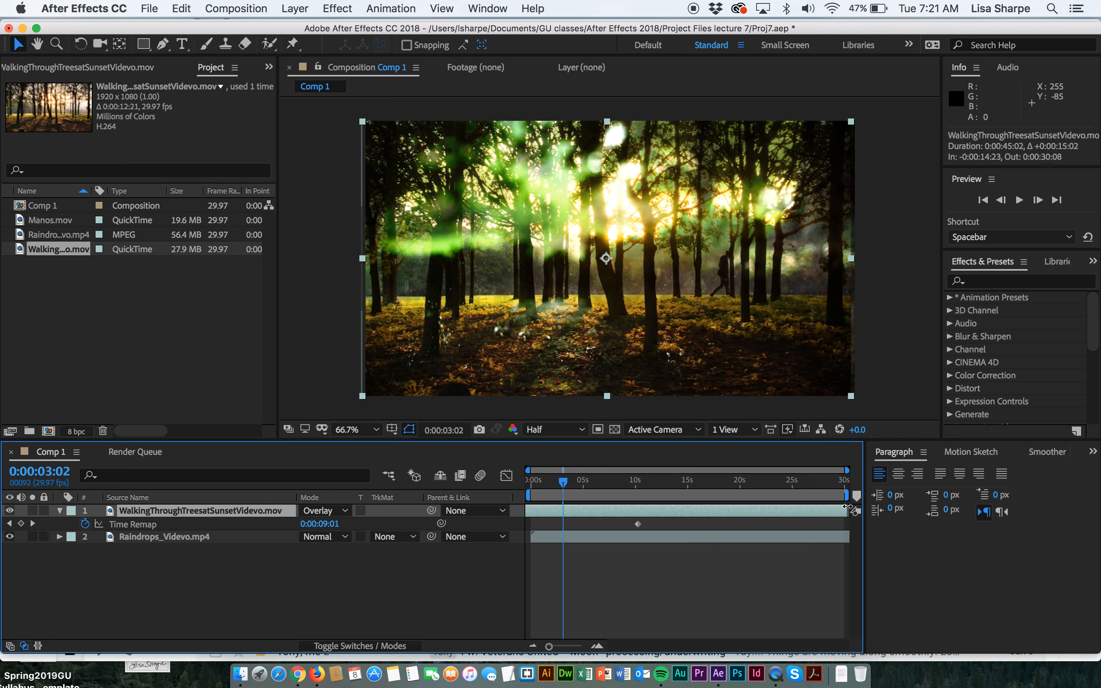
{"action": "left_click_drag", "start_coordinate": [563, 482], "coordinate": [485, 483]}
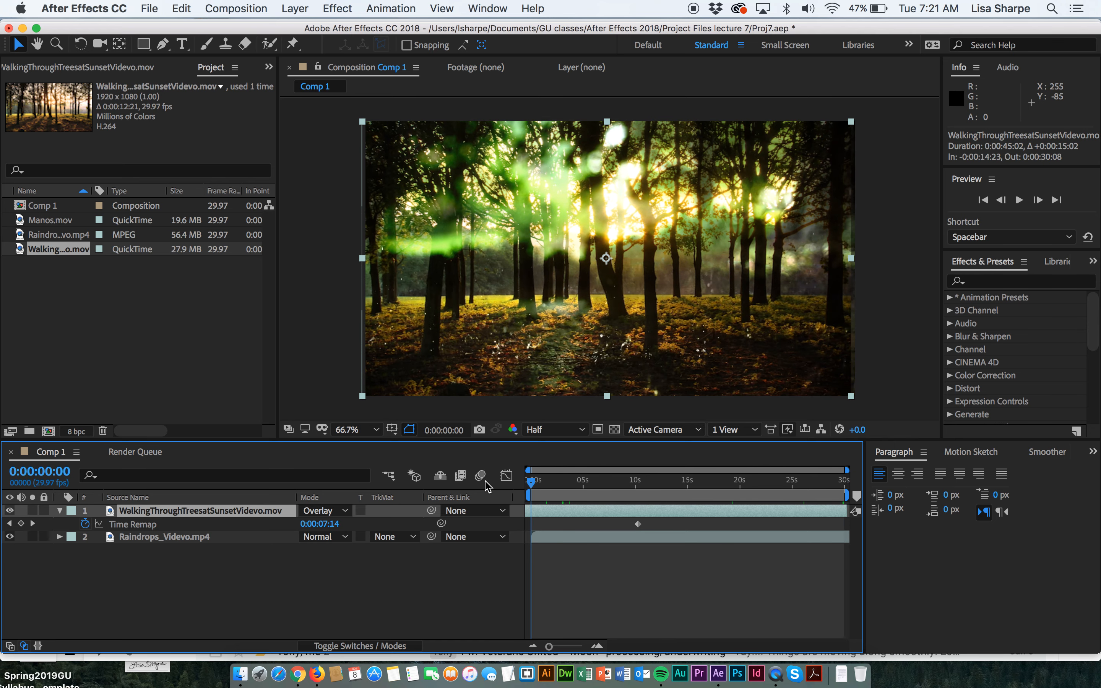
Save the project under the new name Proj7-end.aep in the Project Files lecture 7 folder
{"action": "left_click", "coordinate": [637, 524]}
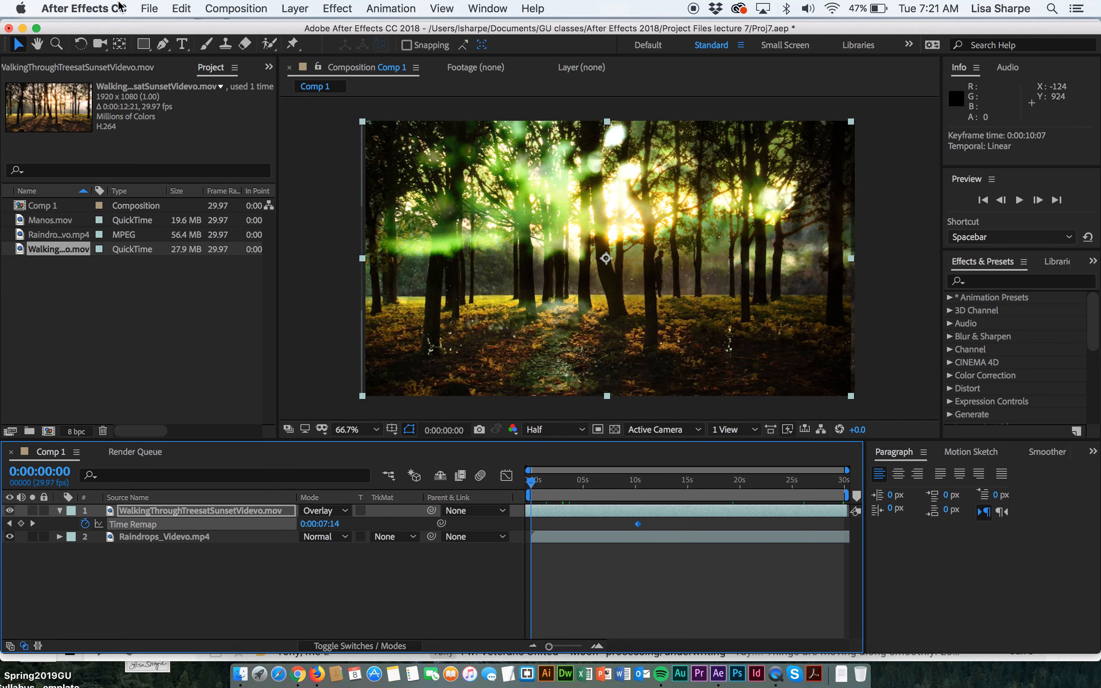
{"action": "left_click", "coordinate": [149, 8]}
{"action": "mouse_move", "coordinate": [175, 154]}
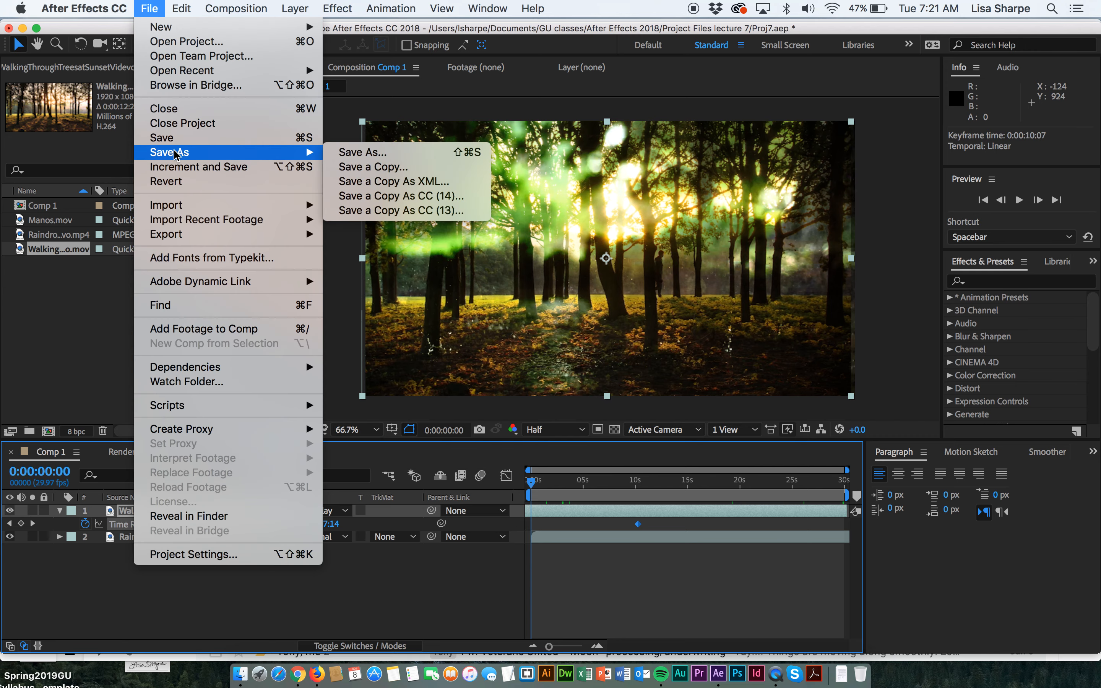
{"action": "left_click", "coordinate": [349, 152]}
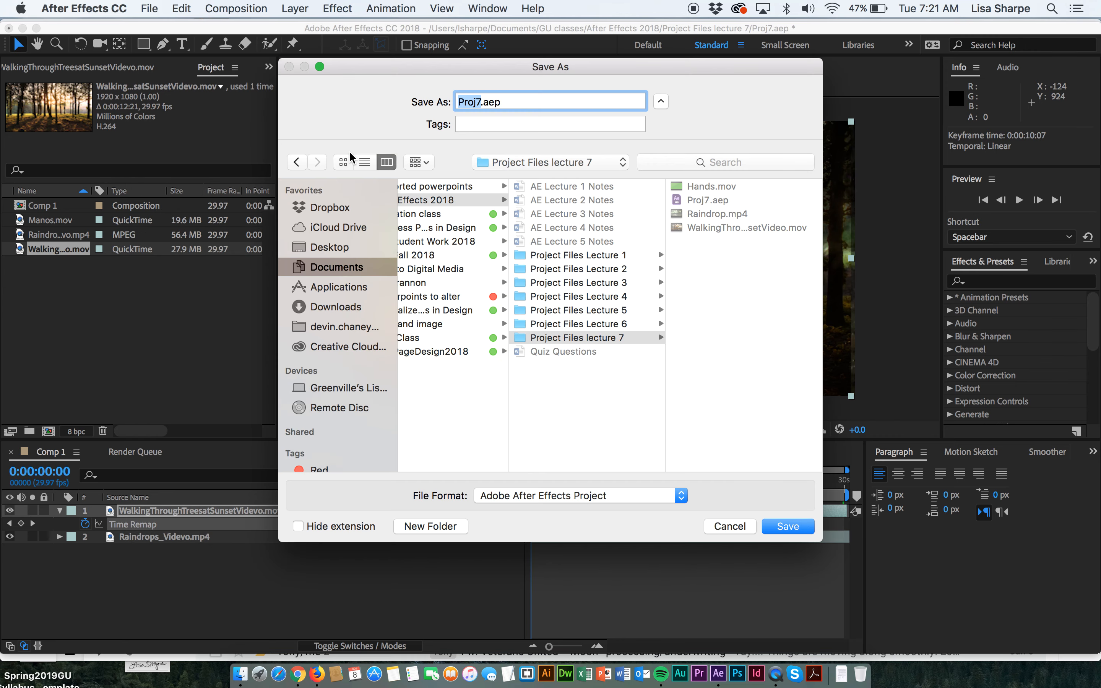
{"action": "left_click", "coordinate": [480, 102]}
{"action": "type", "text": "-end"}
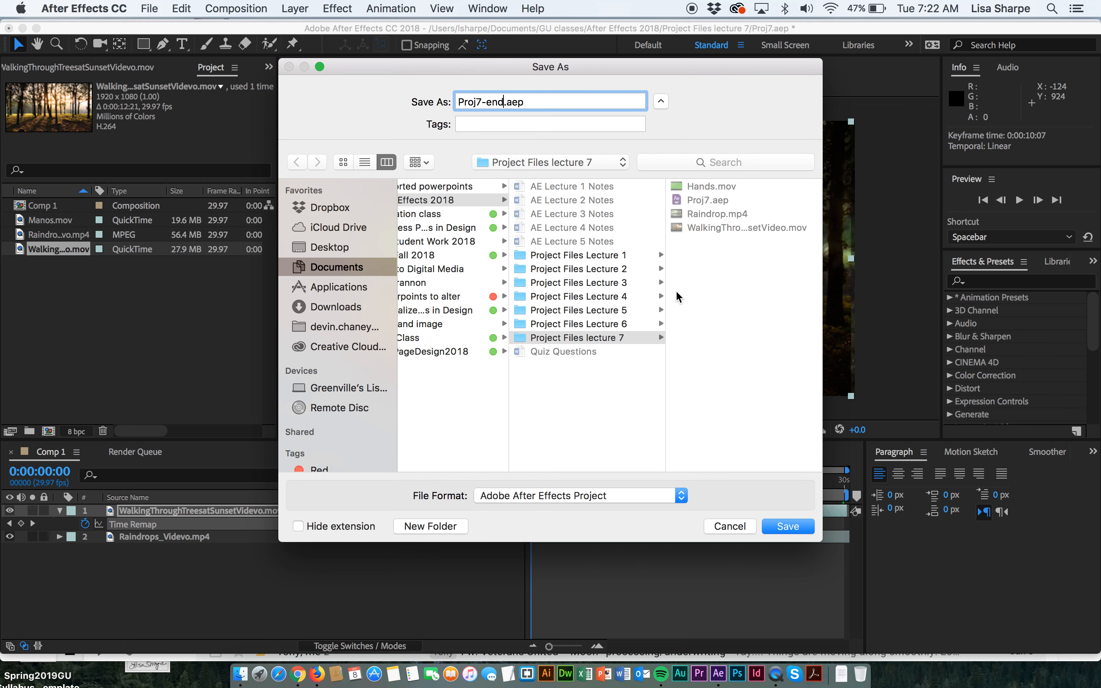
{"action": "left_click", "coordinate": [797, 529]}
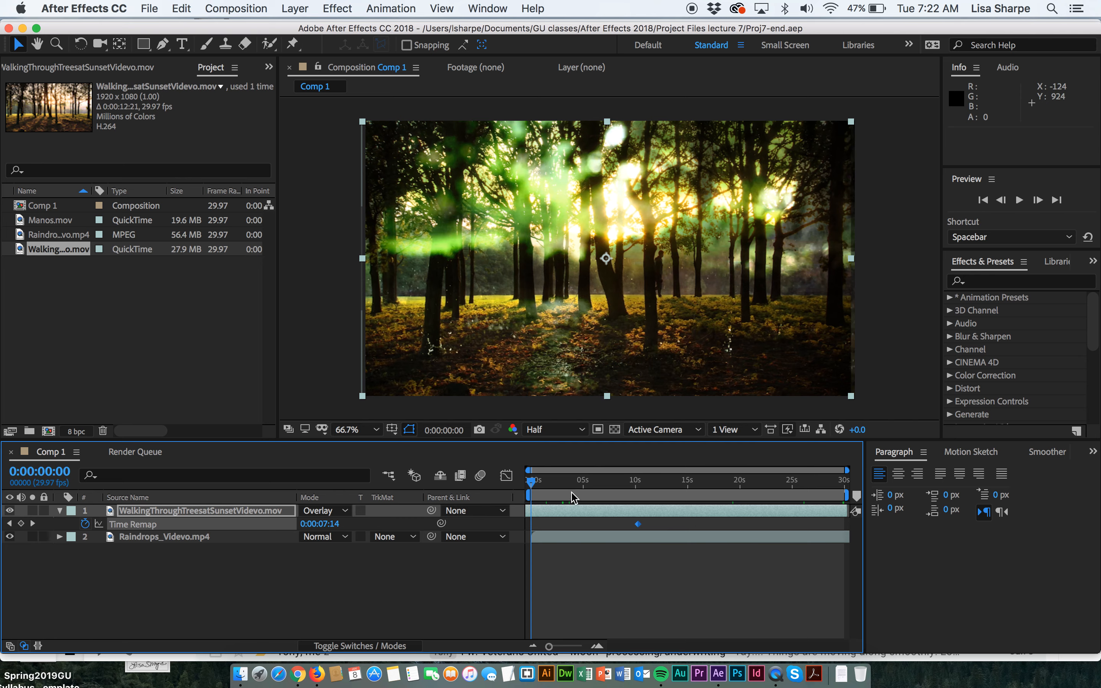
Preview the composition, scrub through the forest walk's remapped timing, and return to 0:00:00:00
{"action": "key", "text": "space"}
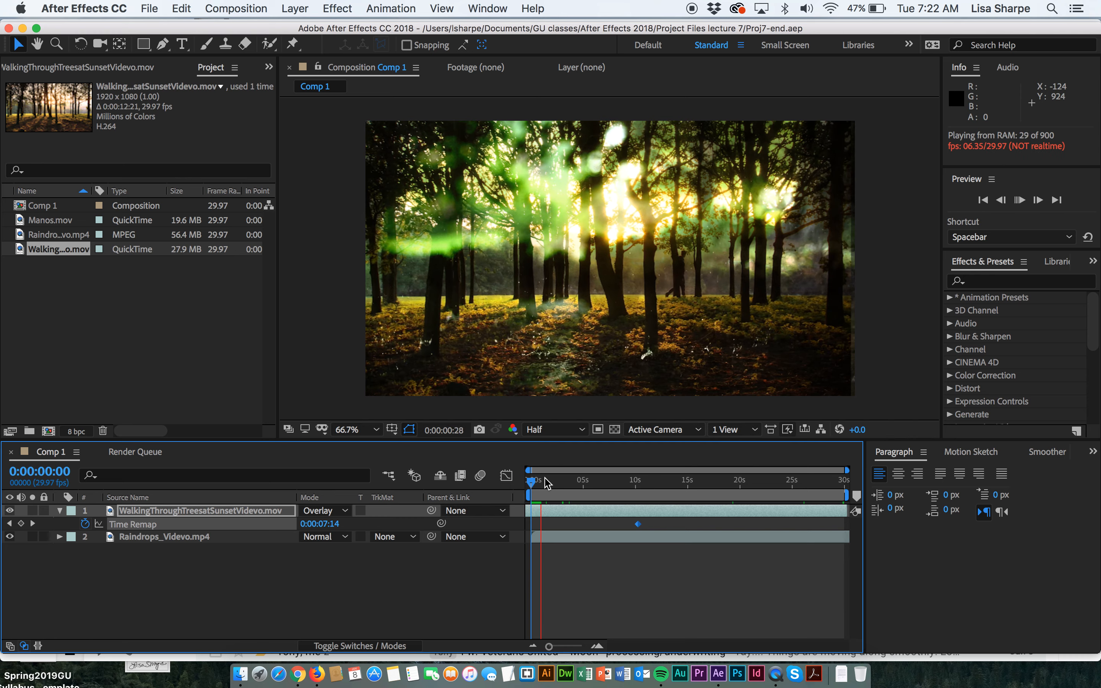
{"action": "key", "text": "space"}
{"action": "mouse_move", "coordinate": [545, 482]}
{"action": "left_mouse_down"}
{"action": "mouse_move", "coordinate": [519, 487]}
{"action": "mouse_move", "coordinate": [706, 492]}
{"action": "mouse_move", "coordinate": [546, 495]}
{"action": "left_mouse_up"}
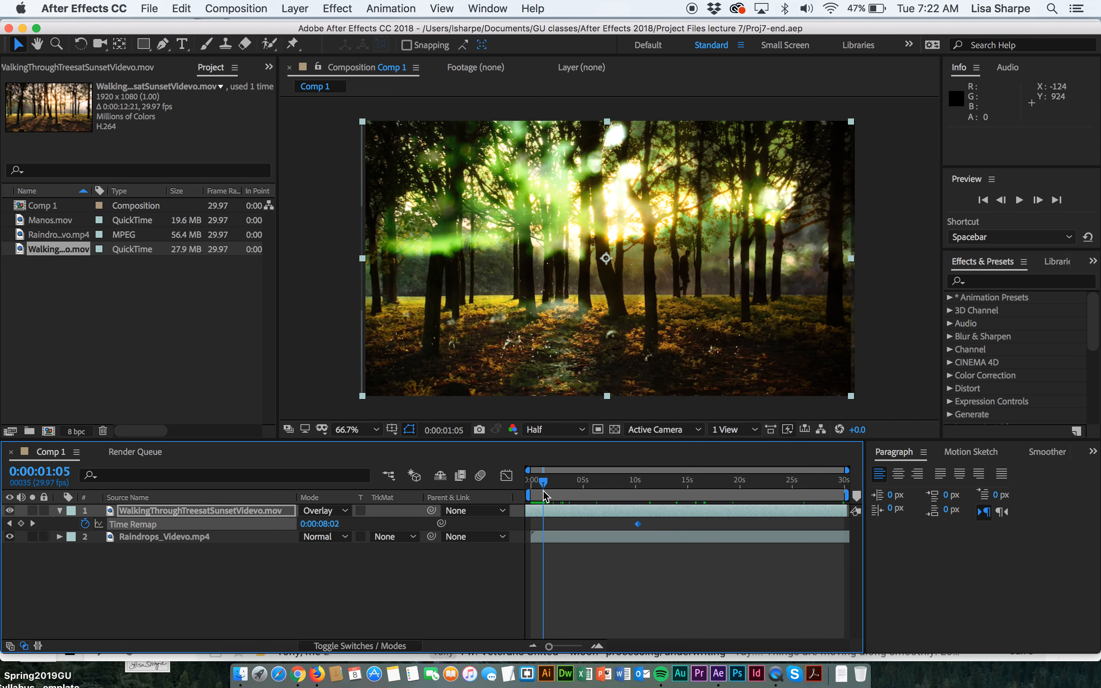
{"action": "left_click_drag", "start_coordinate": [546, 487], "coordinate": [668, 498]}
{"action": "left_click_drag", "start_coordinate": [637, 502], "coordinate": [530, 502]}
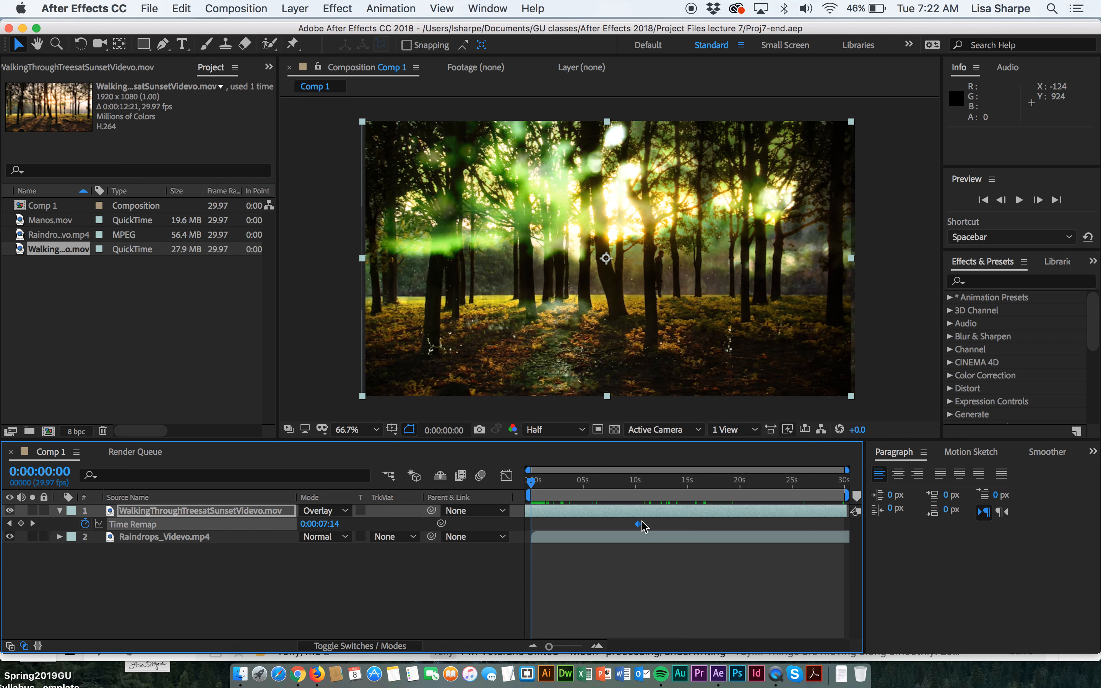
Move the walking-through-trees layer's Time Remap keyframe to 0:00:29:23 and save the project
{"action": "left_click_drag", "start_coordinate": [637, 524], "coordinate": [583, 482]}
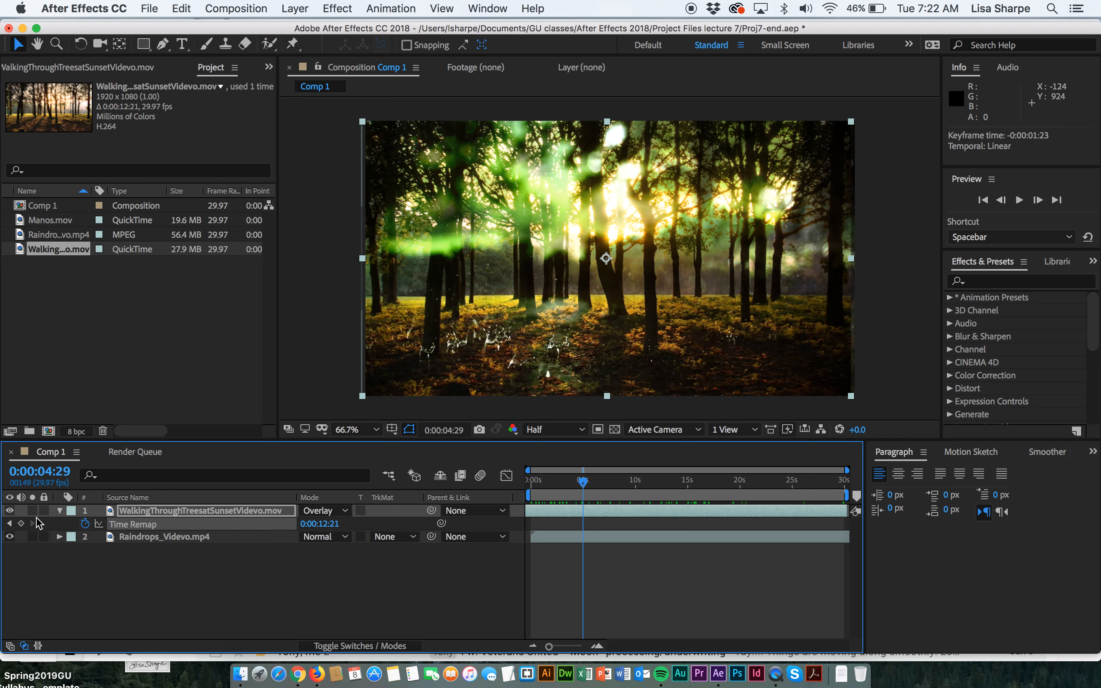
{"action": "key", "text": "super+z"}
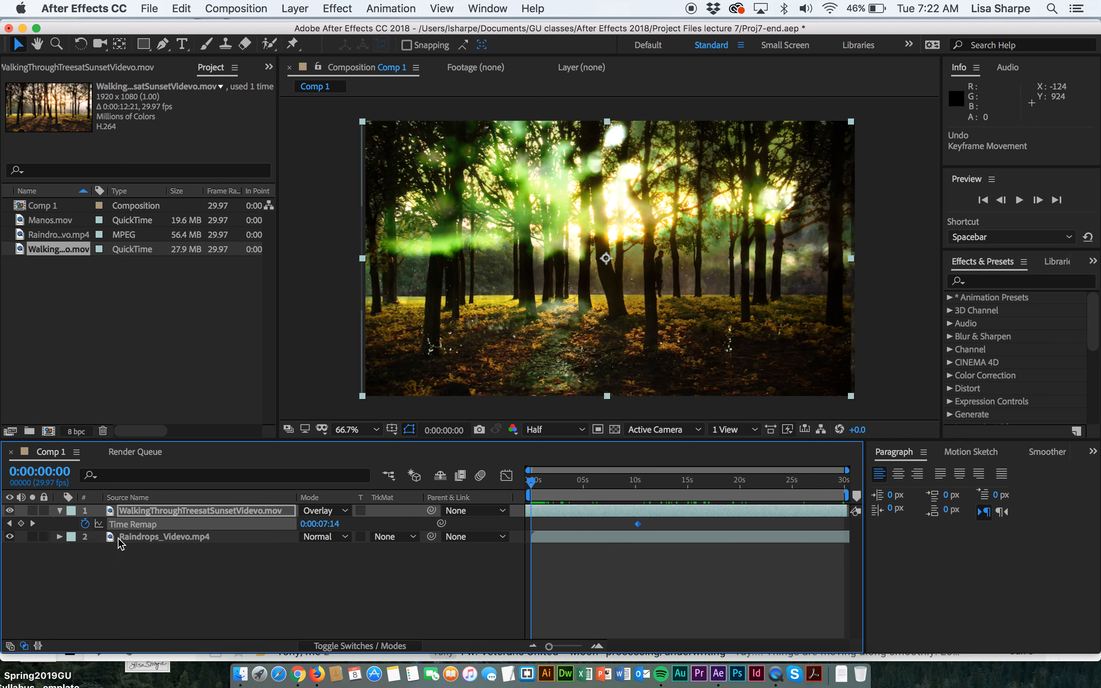
{"action": "left_click_drag", "start_coordinate": [638, 524], "coordinate": [842, 528]}
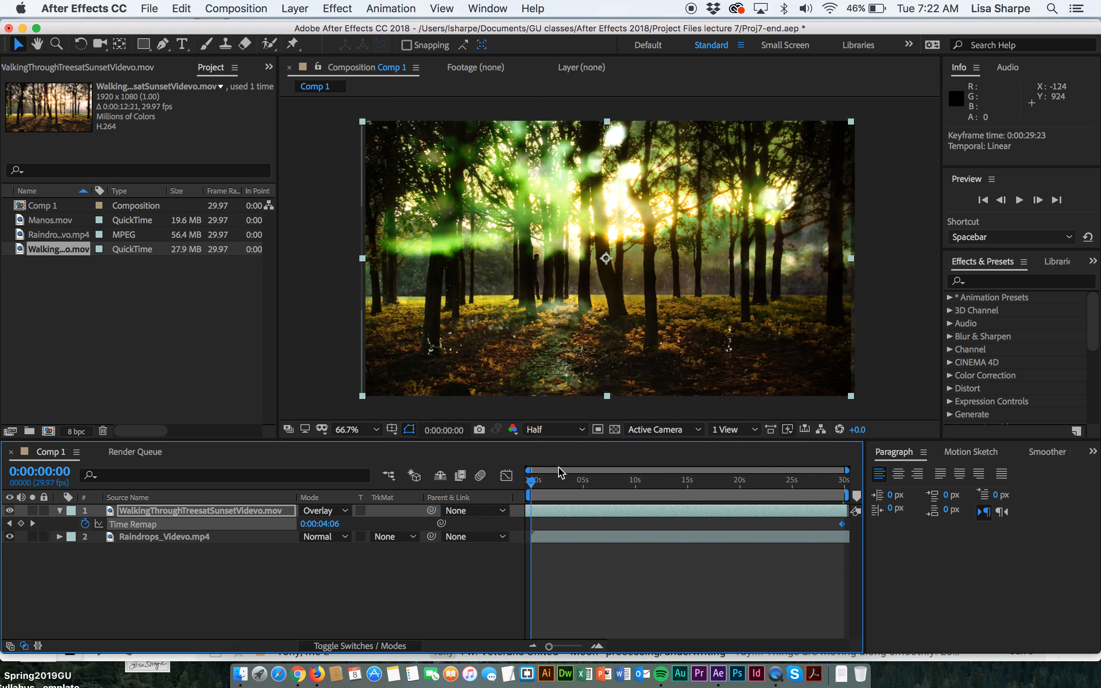
{"action": "mouse_move", "coordinate": [533, 482]}
{"action": "left_mouse_down"}
{"action": "mouse_move", "coordinate": [800, 509]}
{"action": "mouse_move", "coordinate": [516, 483]}
{"action": "left_mouse_up"}
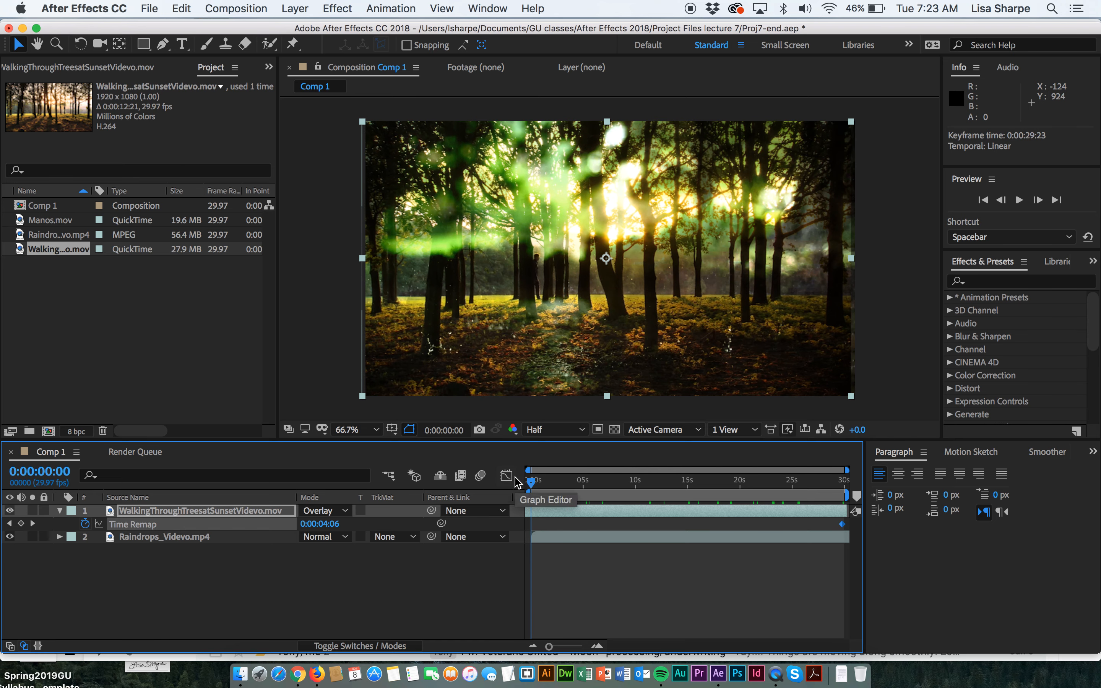
{"action": "key", "text": "super+s"}
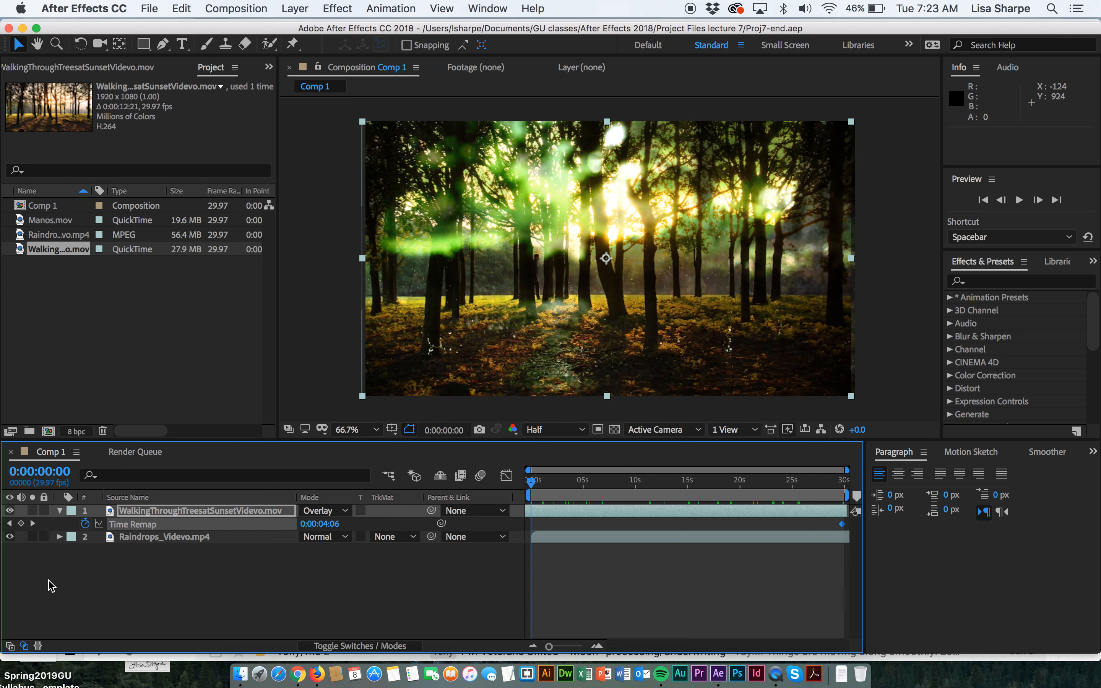
Apply the Stylize effect CC Burn Film to the walking-through-trees layer and set its Burn to 64
{"action": "left_click", "coordinate": [113, 513]}
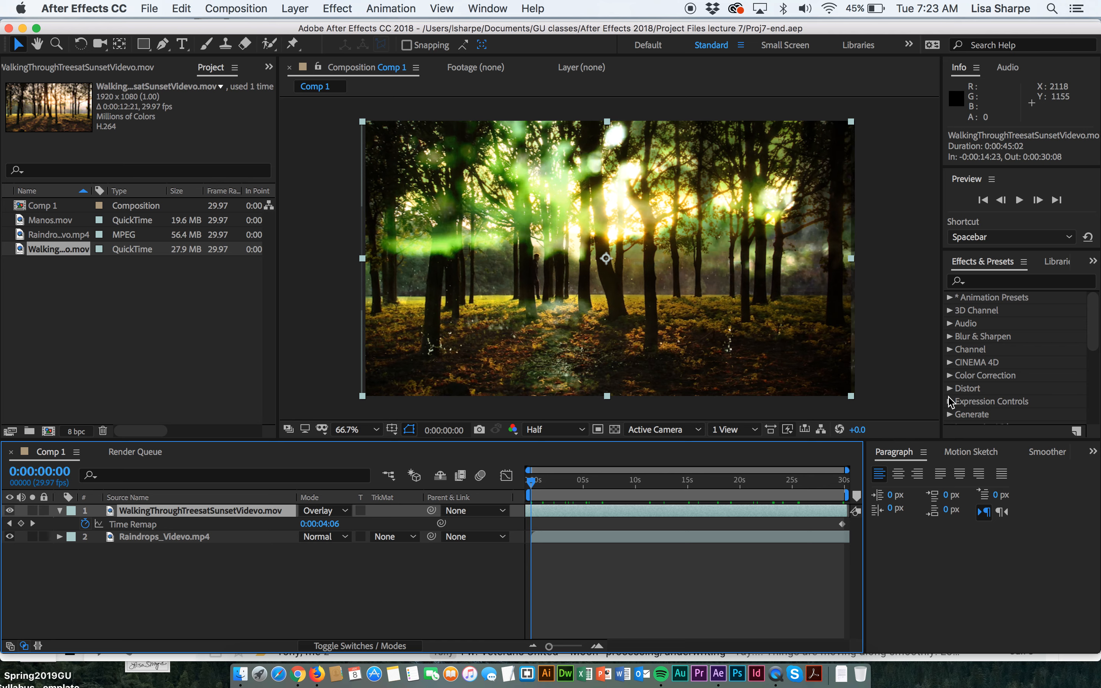
{"action": "left_click_drag", "start_coordinate": [1097, 342], "coordinate": [1088, 417]}
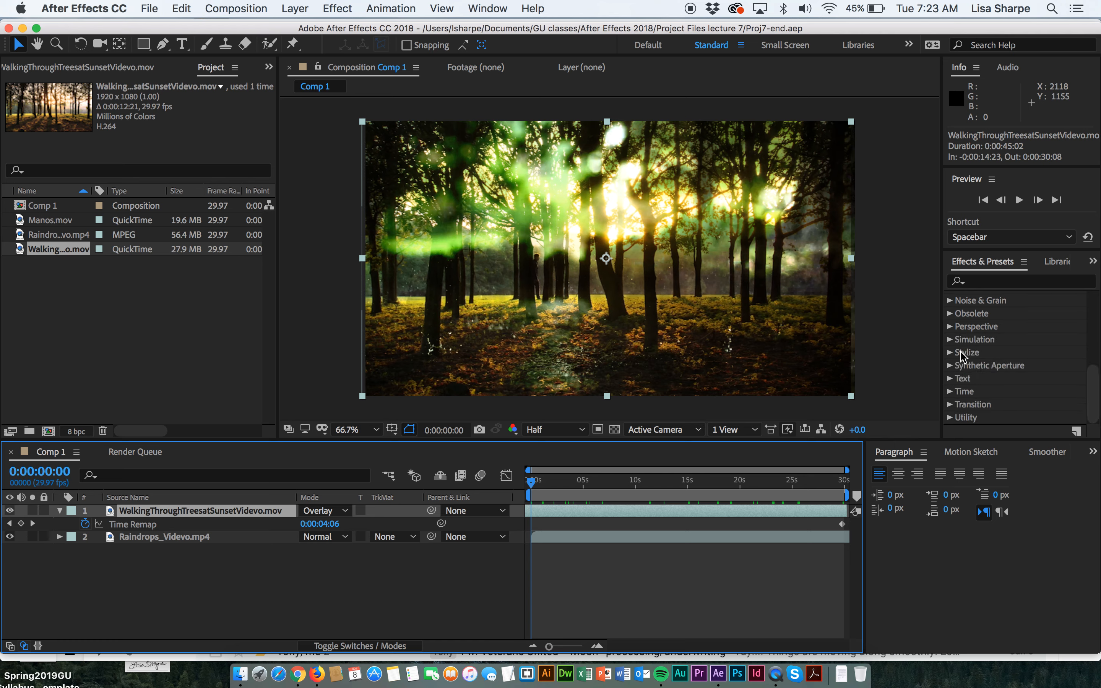
{"action": "double_click", "coordinate": [960, 354]}
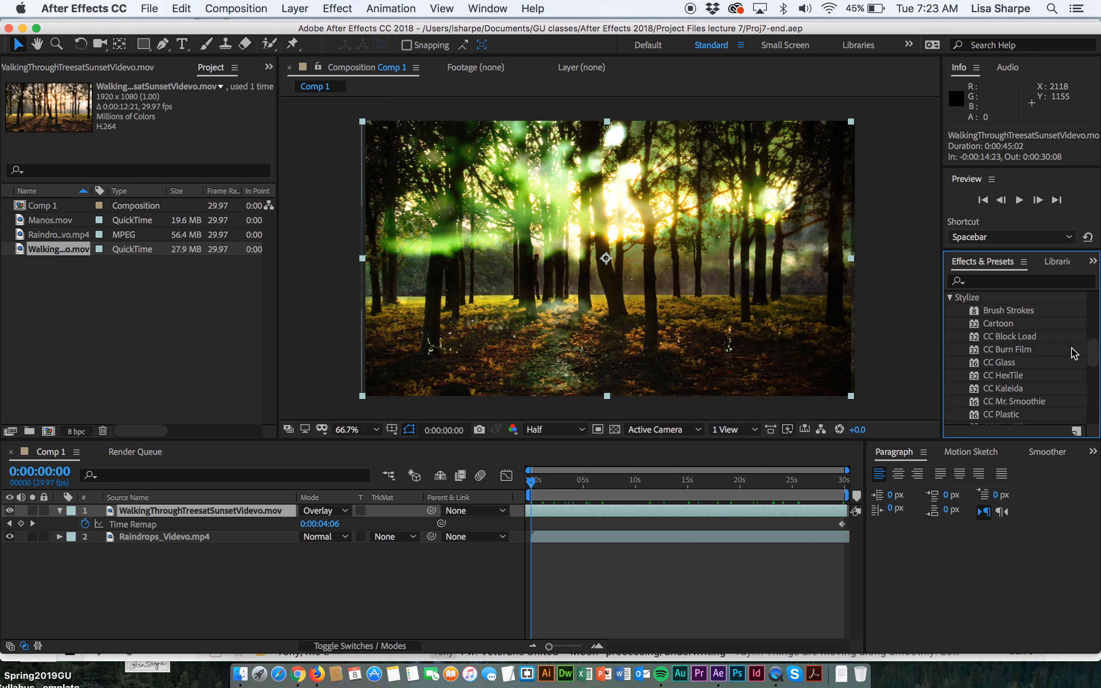
{"action": "left_click", "coordinate": [999, 350]}
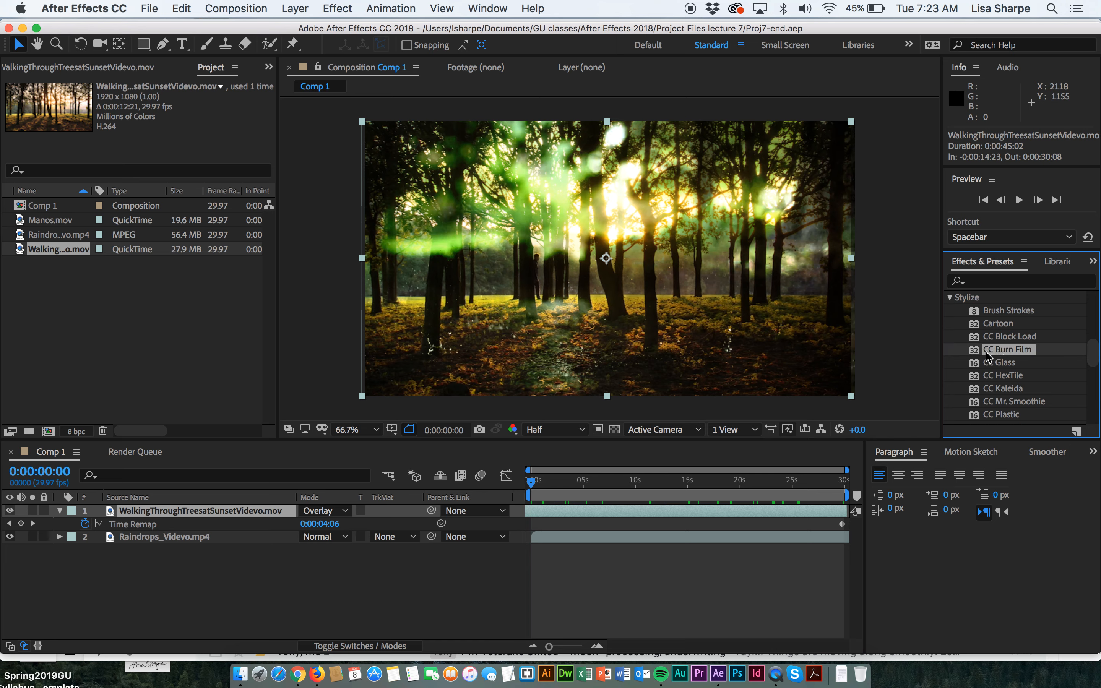
{"action": "mouse_move", "coordinate": [1091, 359]}
{"action": "left_mouse_down"}
{"action": "mouse_move", "coordinate": [1092, 376]}
{"action": "mouse_move", "coordinate": [1076, 348]}
{"action": "left_mouse_up"}
{"action": "left_click_drag", "start_coordinate": [975, 362], "coordinate": [722, 289]}
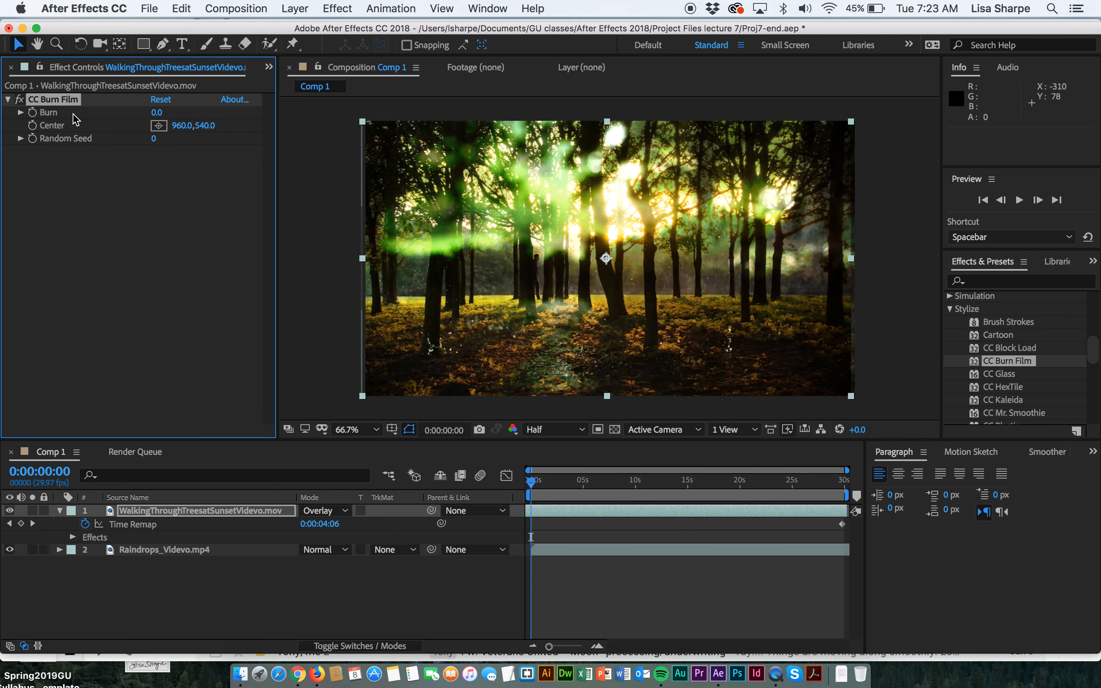
{"action": "mouse_move", "coordinate": [157, 112]}
{"action": "left_mouse_down"}
{"action": "mouse_move", "coordinate": [220, 111]}
{"action": "mouse_move", "coordinate": [202, 107]}
{"action": "left_mouse_up"}
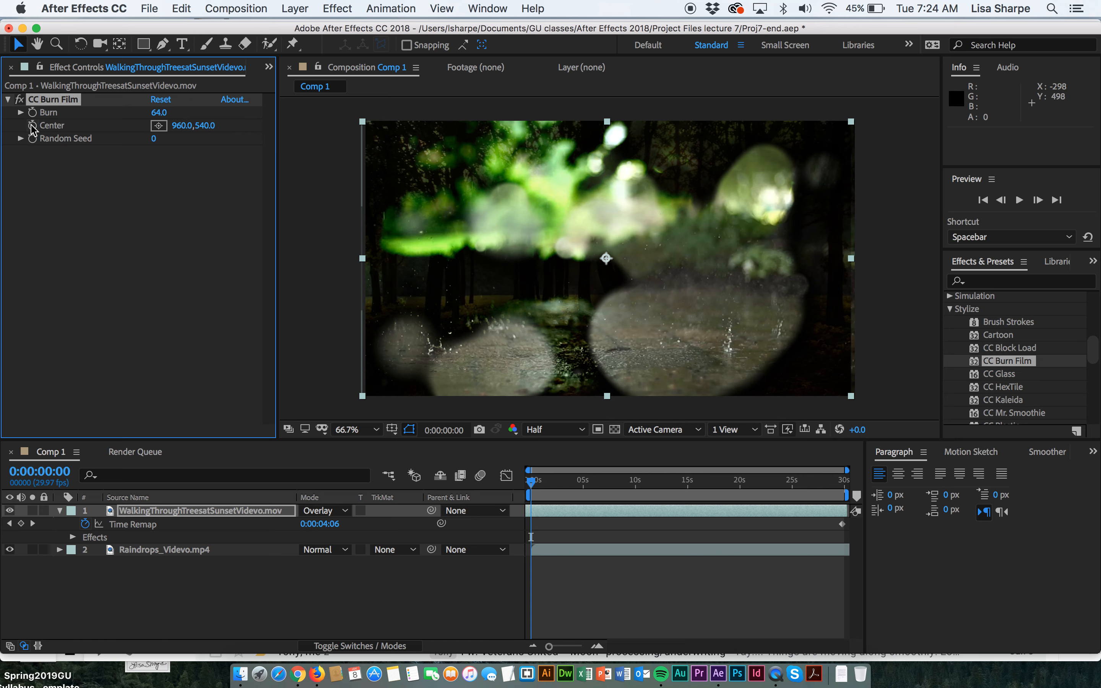
At 0:00:00:00, keyframe the CC Burn Film Center at 180, 600 and add a Time Remap keyframe
{"action": "left_click", "coordinate": [608, 262]}
{"action": "mouse_move", "coordinate": [608, 262]}
{"action": "left_mouse_down"}
{"action": "mouse_move", "coordinate": [510, 296]}
{"action": "mouse_move", "coordinate": [480, 295]}
{"action": "mouse_move", "coordinate": [459, 277]}
{"action": "mouse_move", "coordinate": [647, 197]}
{"action": "mouse_move", "coordinate": [726, 269]}
{"action": "mouse_move", "coordinate": [478, 266]}
{"action": "mouse_move", "coordinate": [413, 279]}
{"action": "left_mouse_up"}
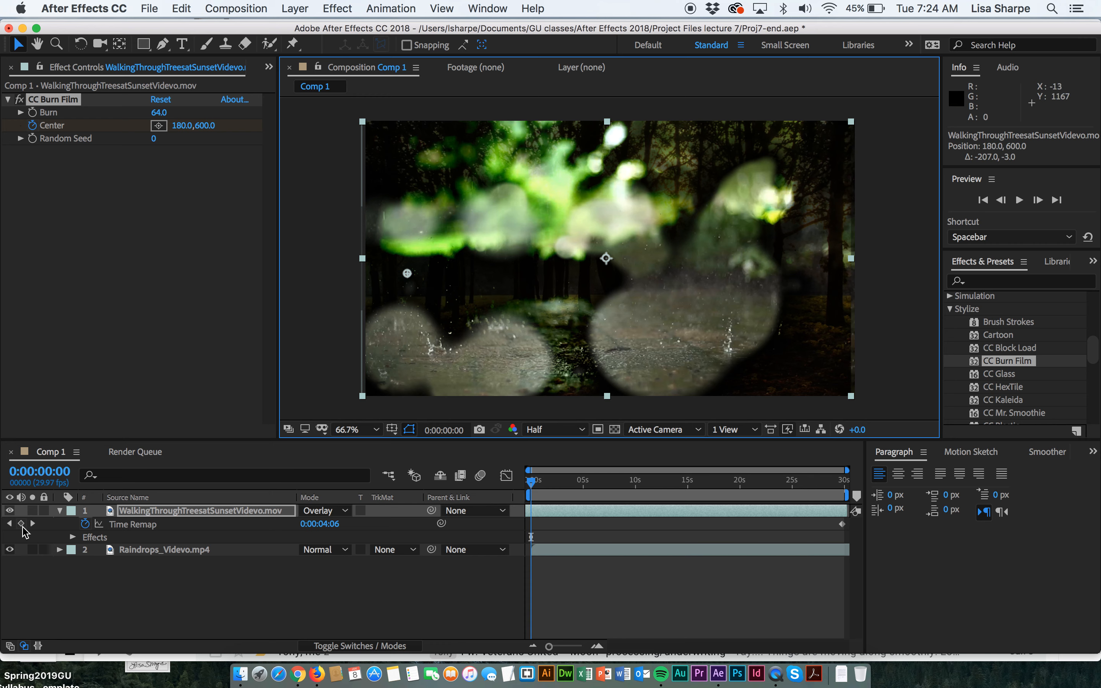
{"action": "left_click", "coordinate": [21, 524]}
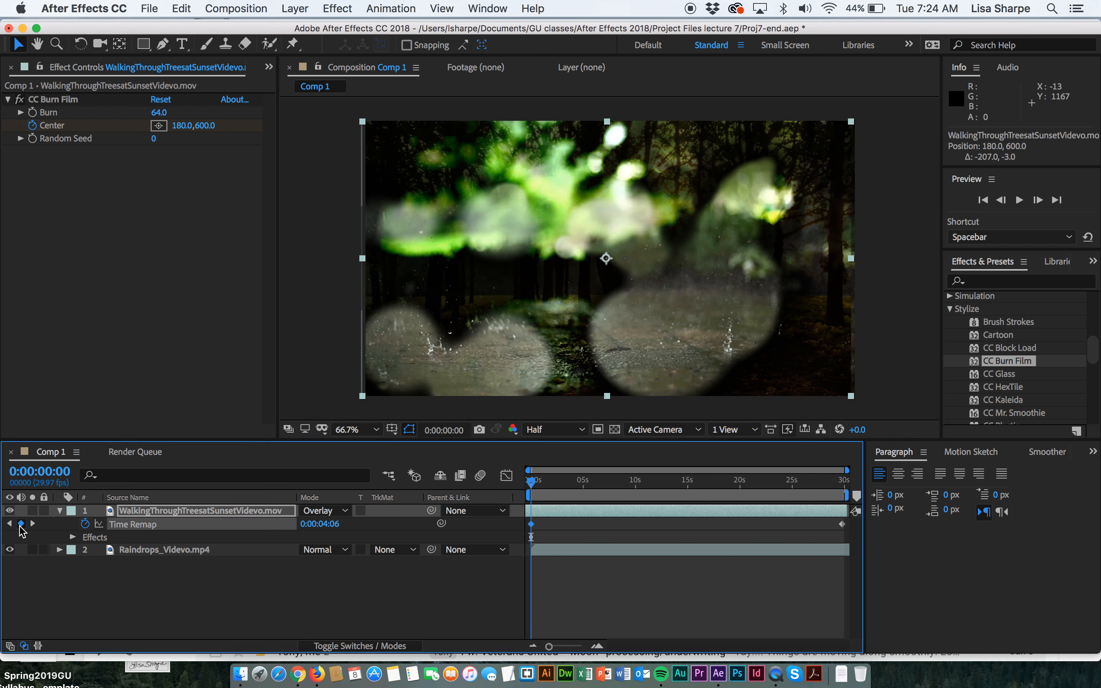
Add a Center keyframe for CC Burn Film at 0:00:29:23 and reposition the center point to about 1410, 708
{"action": "left_click_drag", "start_coordinate": [531, 488], "coordinate": [826, 484]}
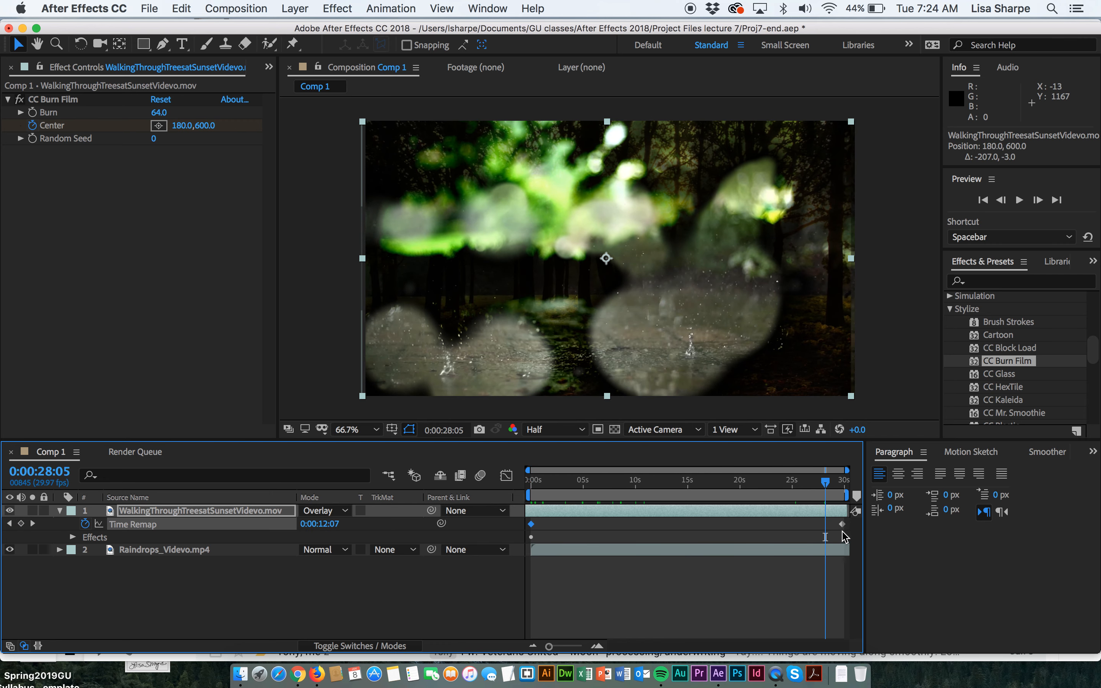
{"action": "left_click", "coordinate": [33, 525]}
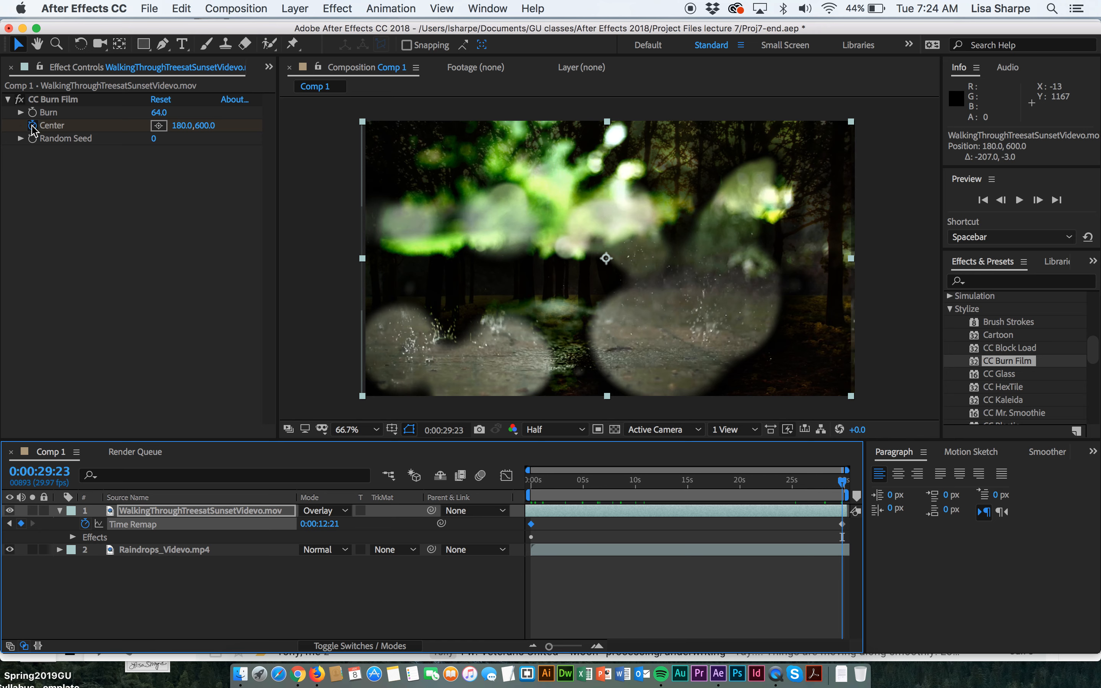
{"action": "left_click", "coordinate": [32, 126]}
{"action": "left_click", "coordinate": [73, 538]}
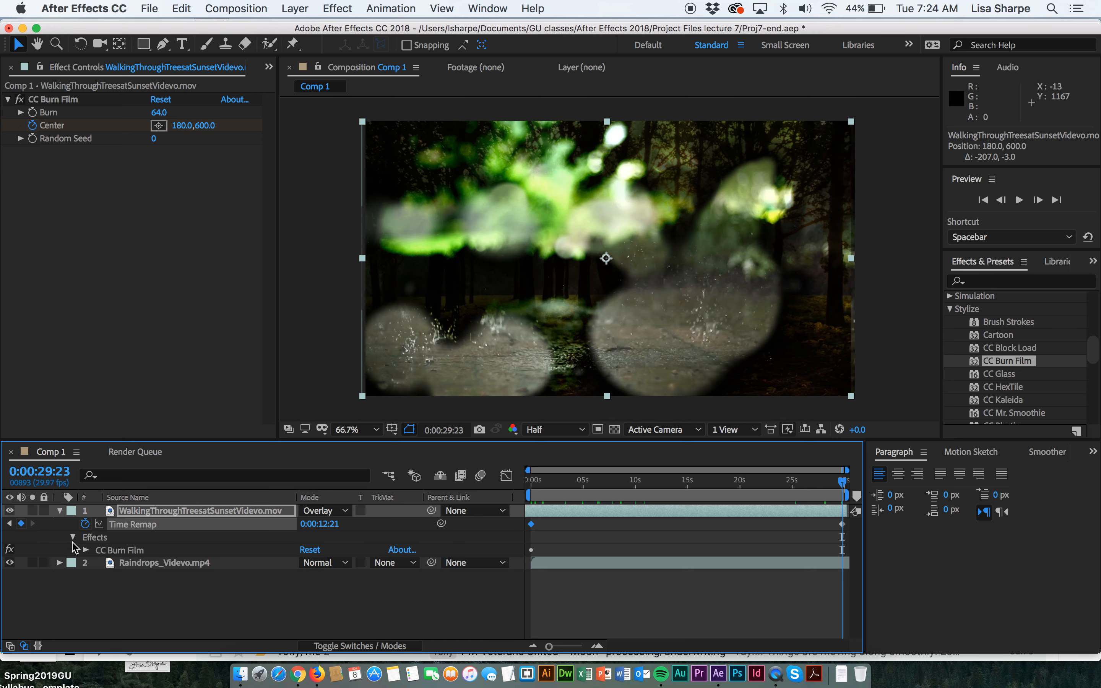
{"action": "left_click", "coordinate": [86, 550]}
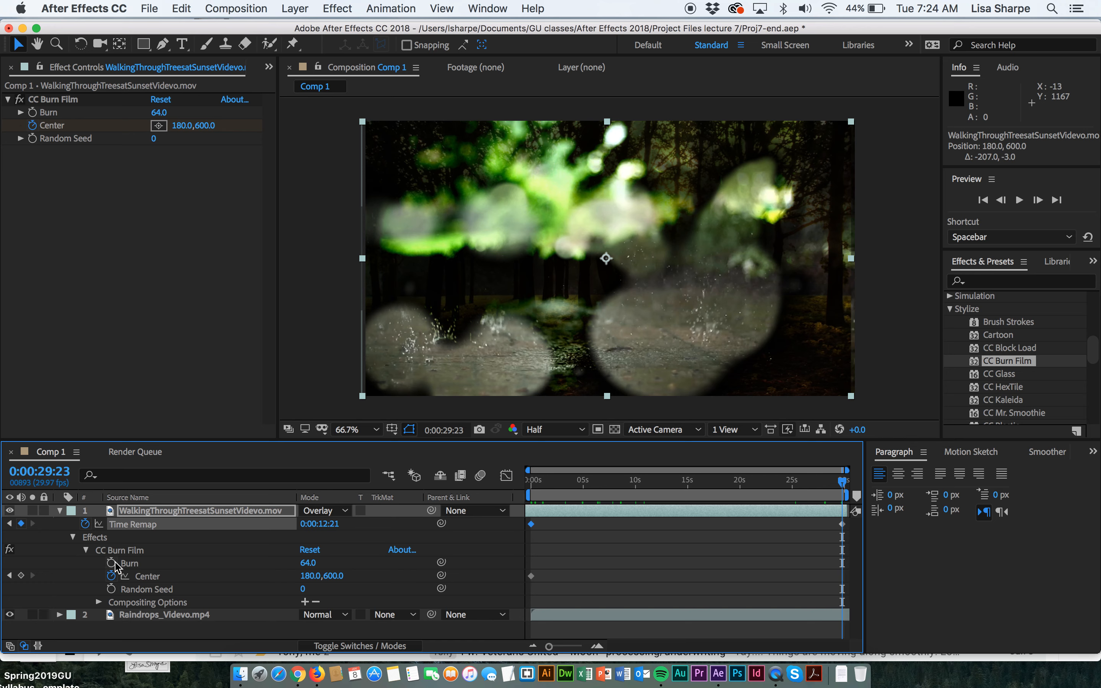
{"action": "left_click", "coordinate": [21, 576]}
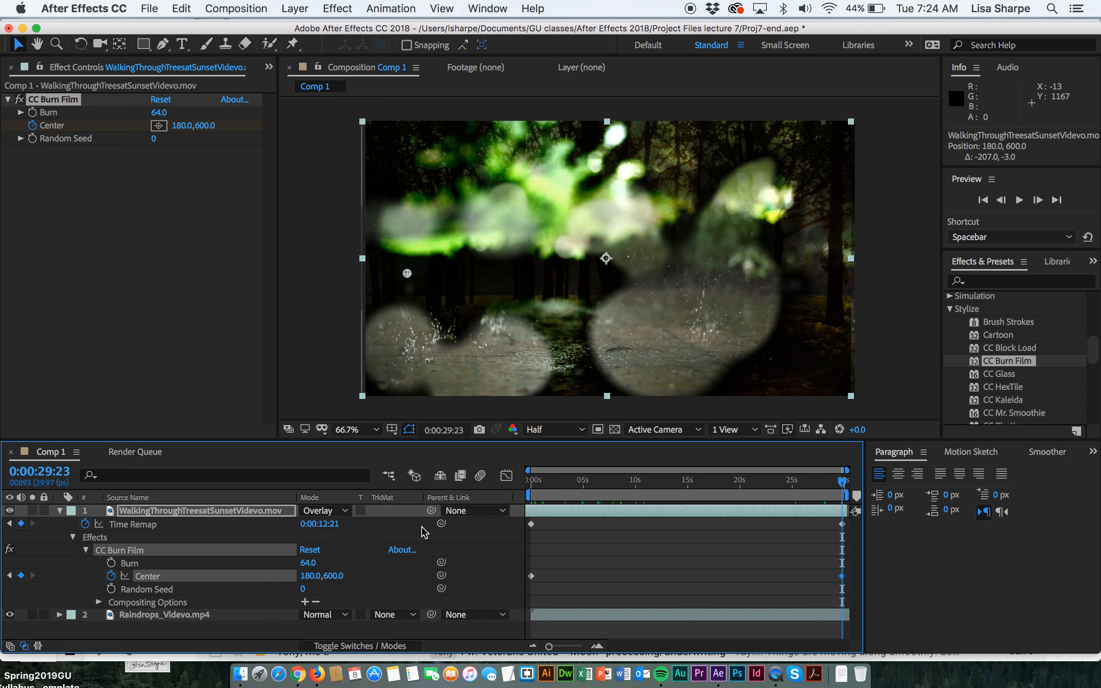
{"action": "mouse_move", "coordinate": [409, 274]}
{"action": "left_mouse_down"}
{"action": "mouse_move", "coordinate": [556, 312]}
{"action": "mouse_move", "coordinate": [724, 308]}
{"action": "left_mouse_up"}
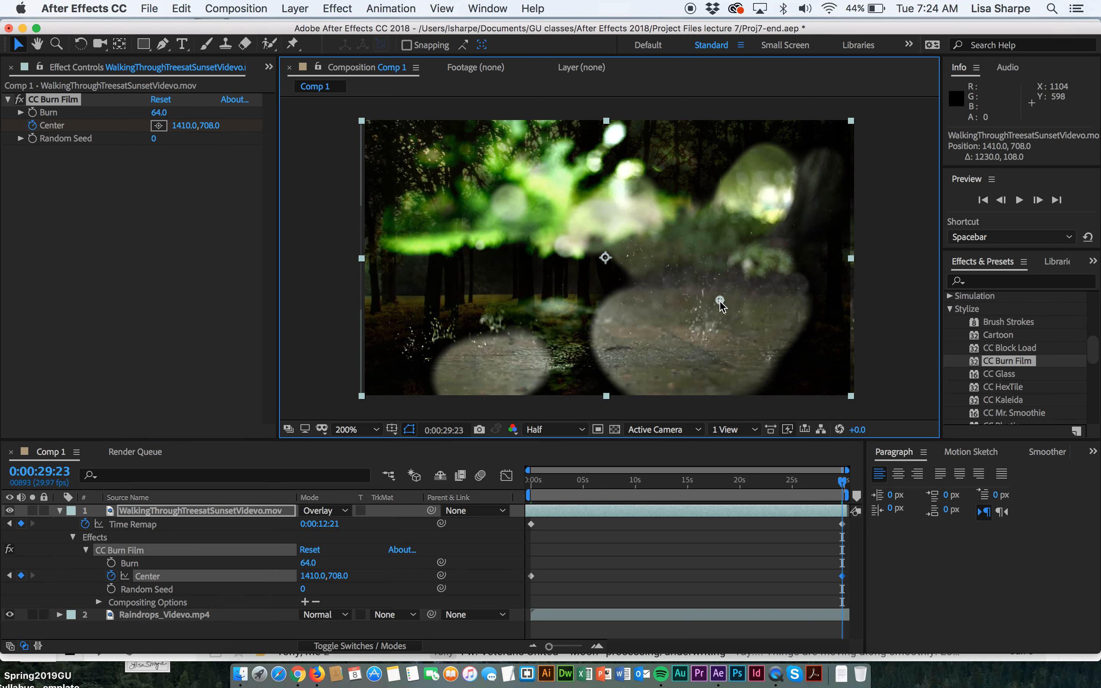
Preview the animated burn effect from 0:00:00:00 with the whole composition frame fitted in the viewer
{"action": "key", "text": "period"}
{"action": "key", "text": "period"}
{"action": "key", "text": "period"}
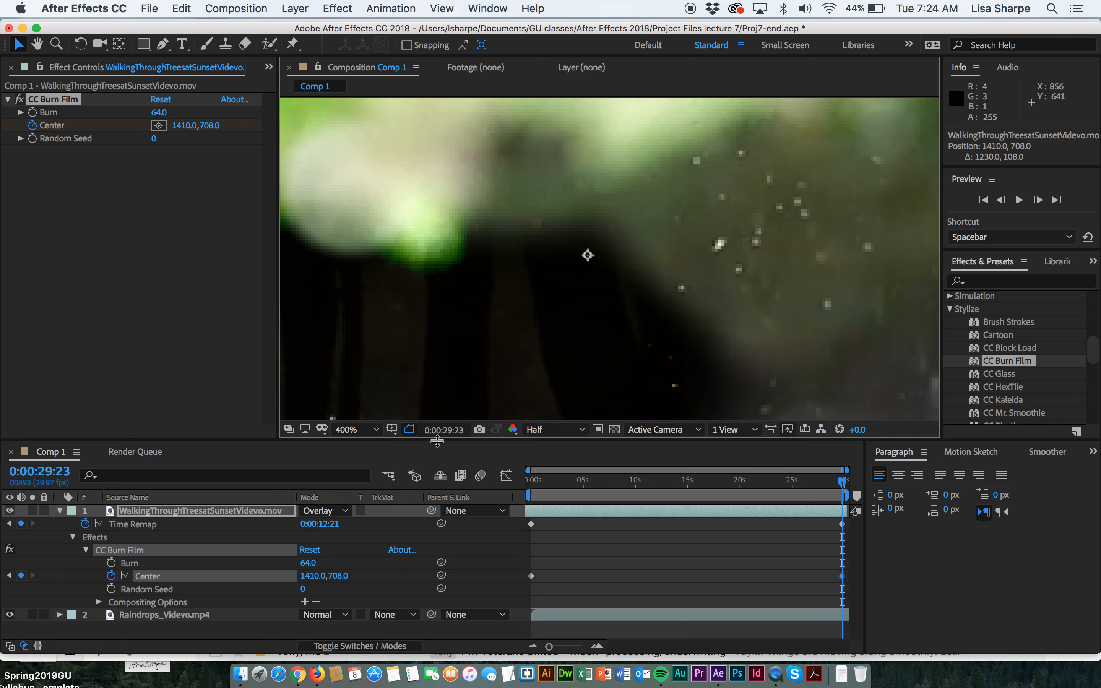
{"action": "left_click", "coordinate": [378, 433]}
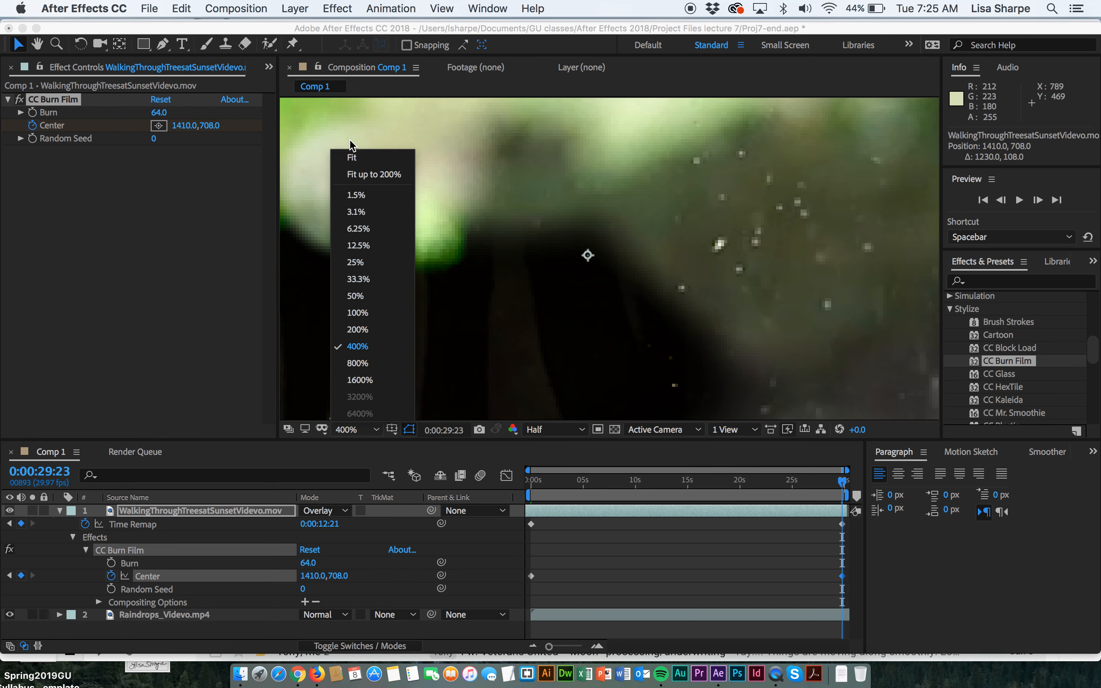
{"action": "left_click", "coordinate": [356, 164]}
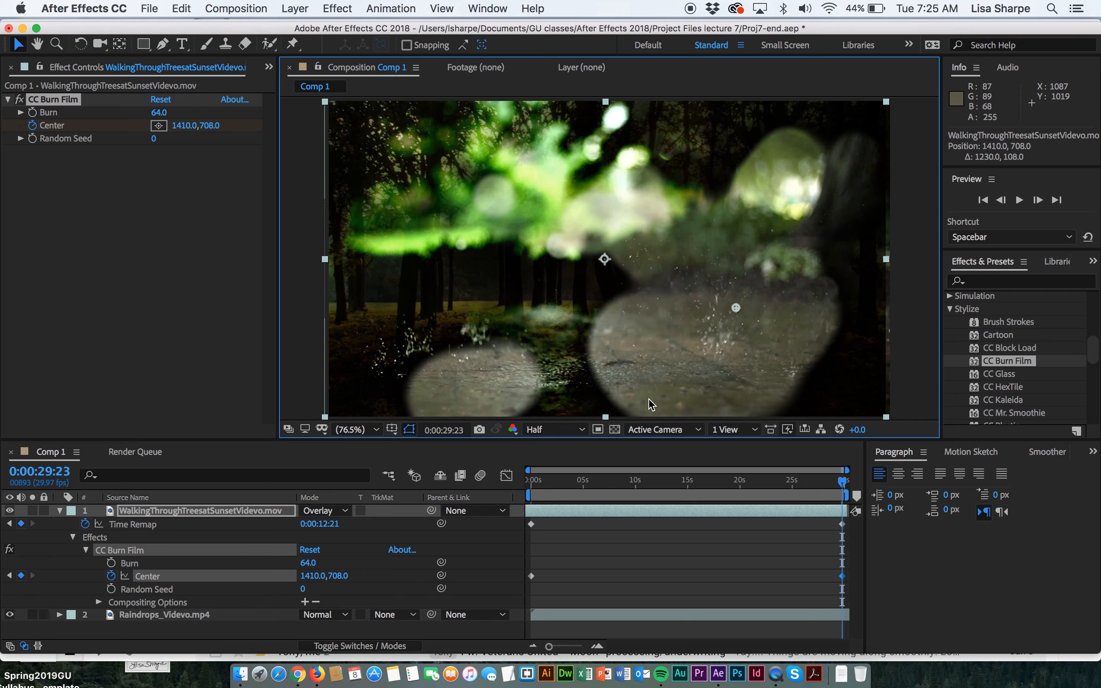
{"action": "left_click_drag", "start_coordinate": [843, 483], "coordinate": [530, 483]}
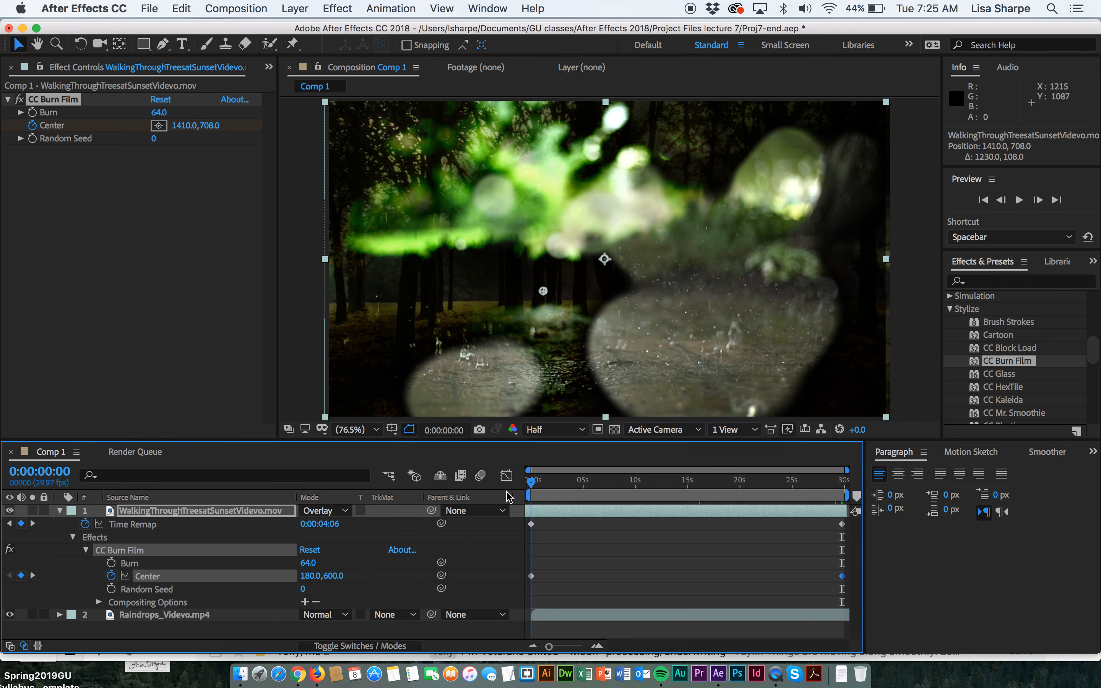
{"action": "key", "text": "space"}
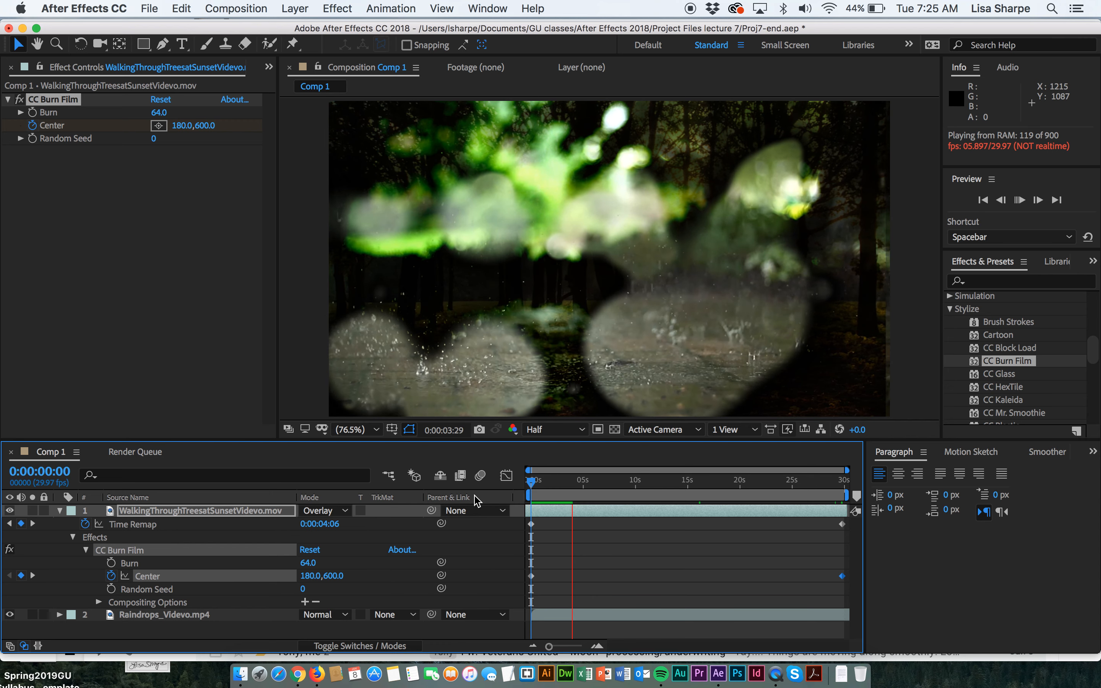
{"action": "key", "text": "space"}
Change the walking-through-trees layer's blending mode to Soft Light and save the project
{"action": "left_click", "coordinate": [339, 511]}
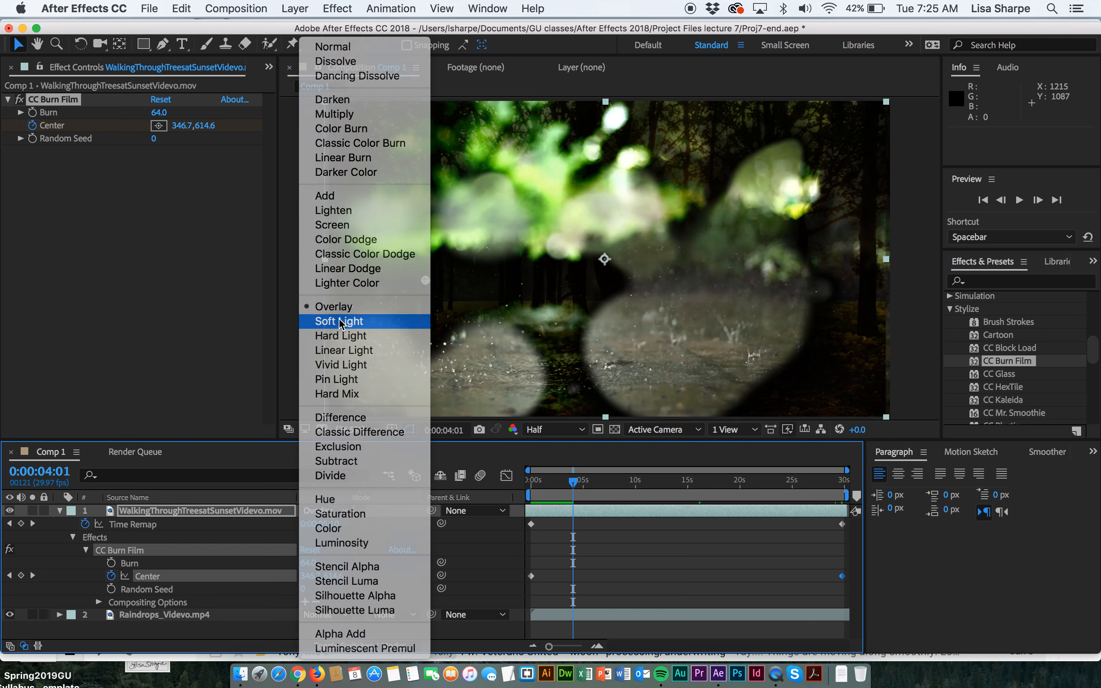
{"action": "left_click", "coordinate": [341, 321]}
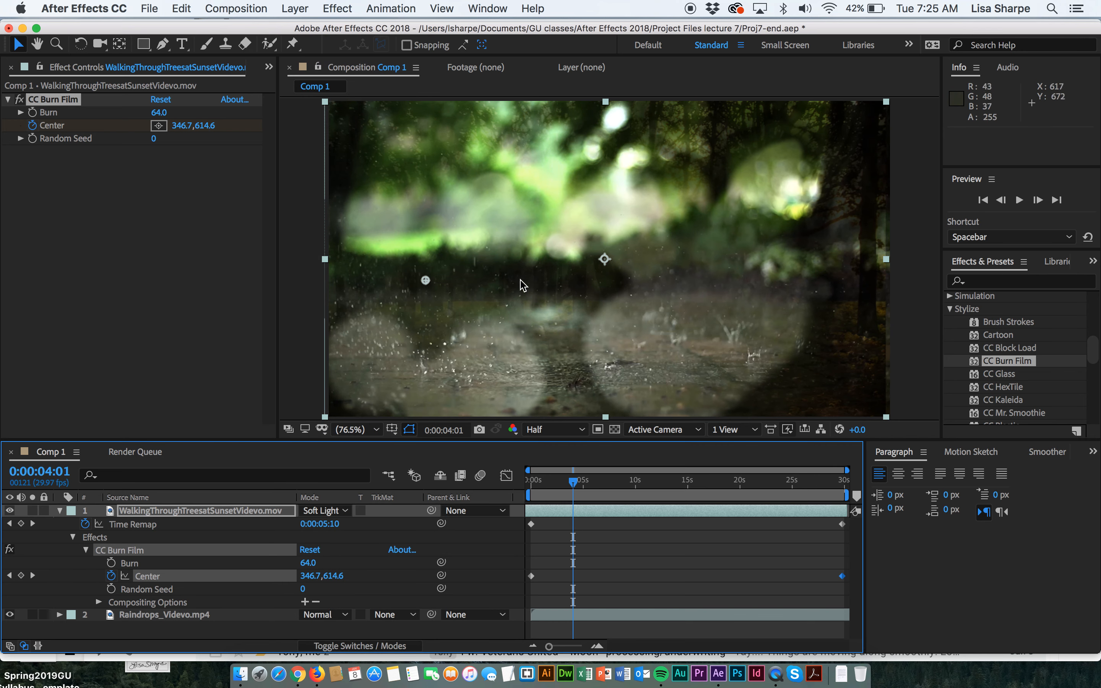
{"action": "key", "text": "super+s"}
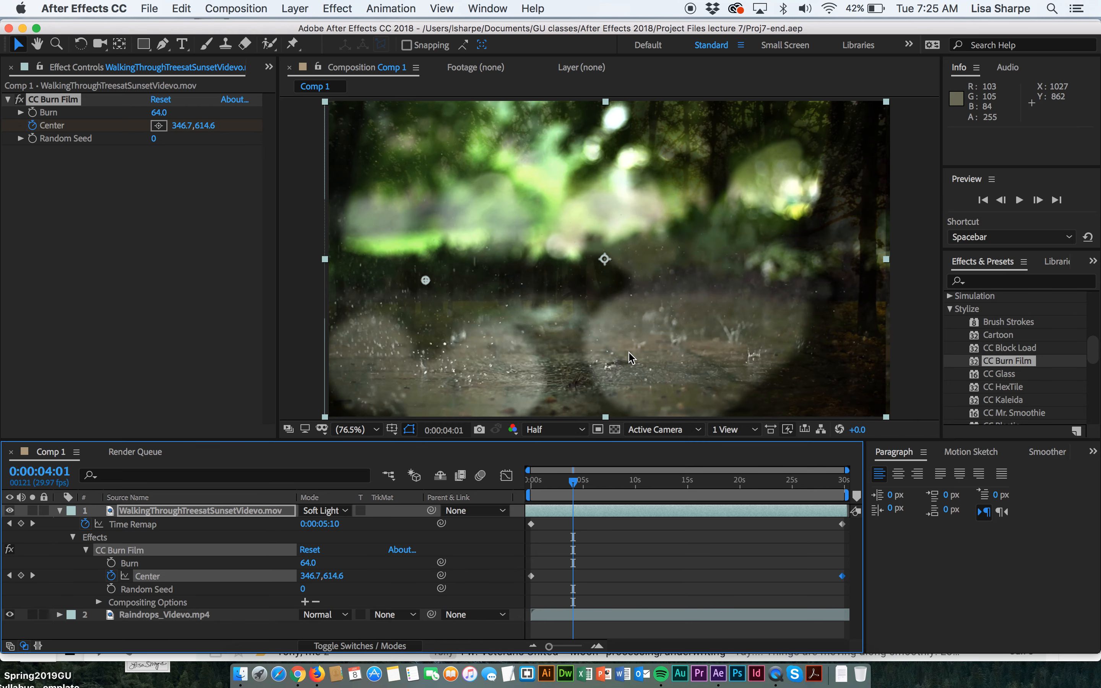
Collapse the Stylize category and the layer's effect properties, and at 0:00:00:00 add a text layer reading "Escape" in the frame's upper area
{"action": "left_click", "coordinate": [950, 309]}
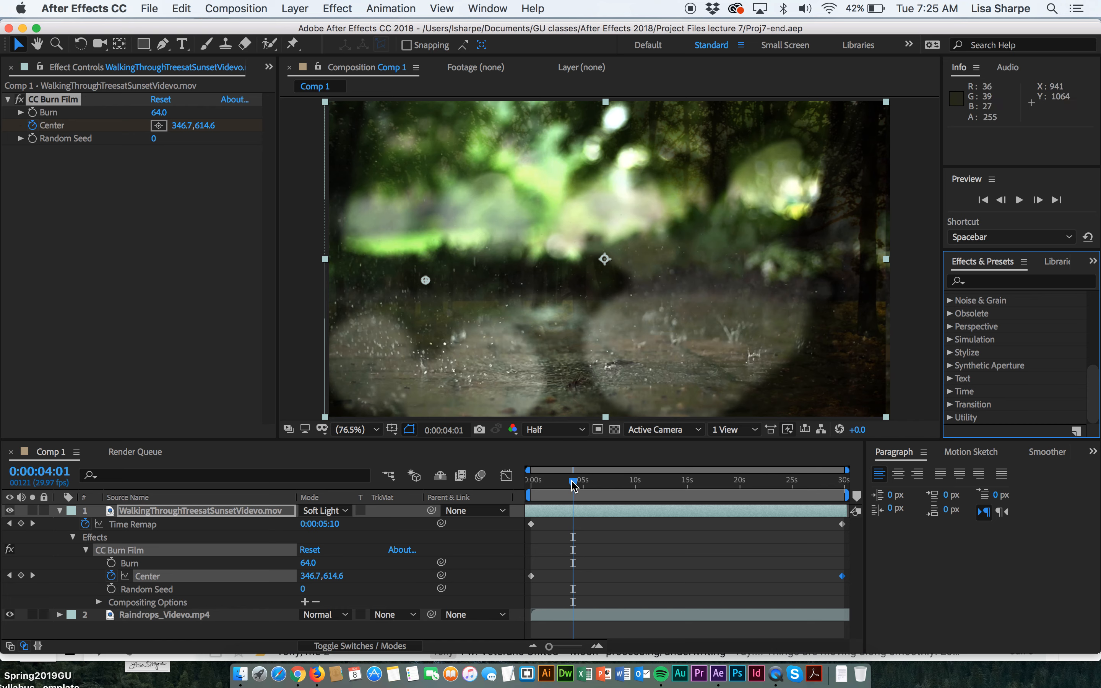
{"action": "left_click_drag", "start_coordinate": [574, 483], "coordinate": [531, 482]}
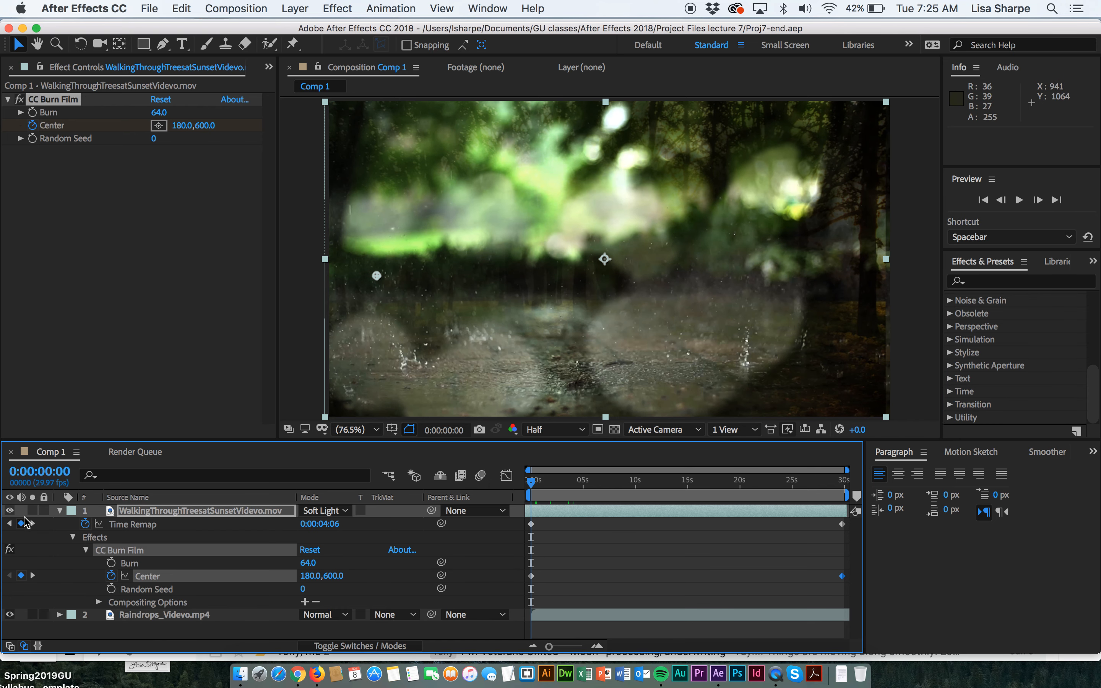
{"action": "left_click", "coordinate": [73, 538]}
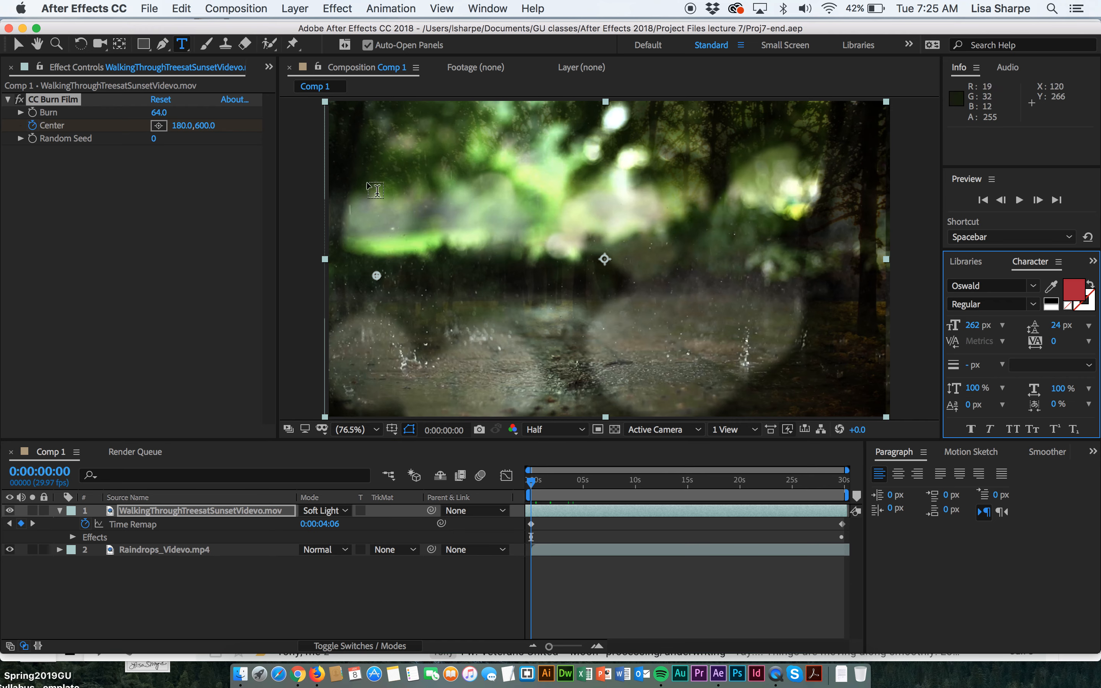
{"action": "left_click", "coordinate": [404, 219]}
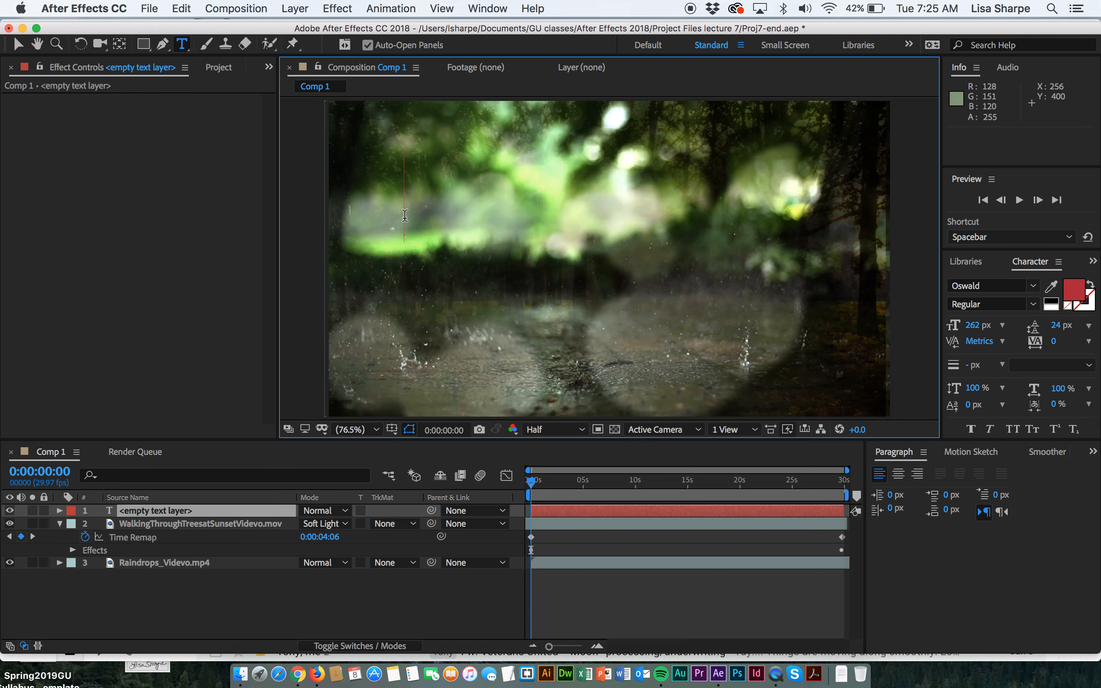
{"action": "type", "text": "Escape"}
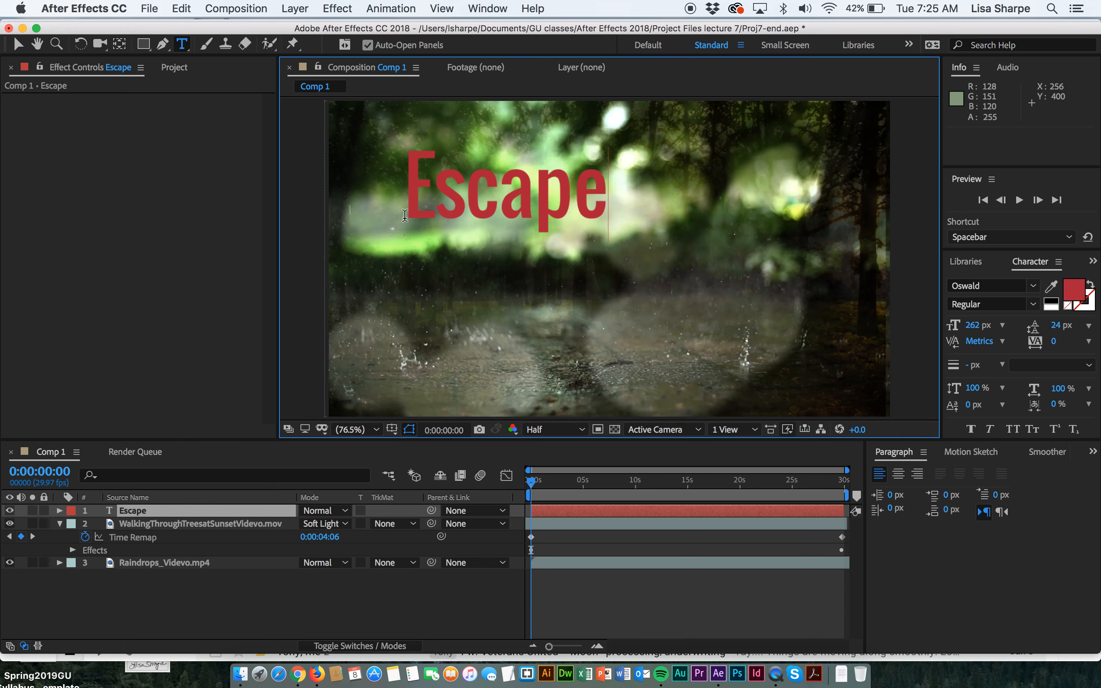
Change the fill color of the whole word "Escape" to white, FFFFFF, with the complete composition frame in view
{"action": "scroll", "coordinate": [405, 216], "scroll_direction": "up", "scroll_amount": 2}
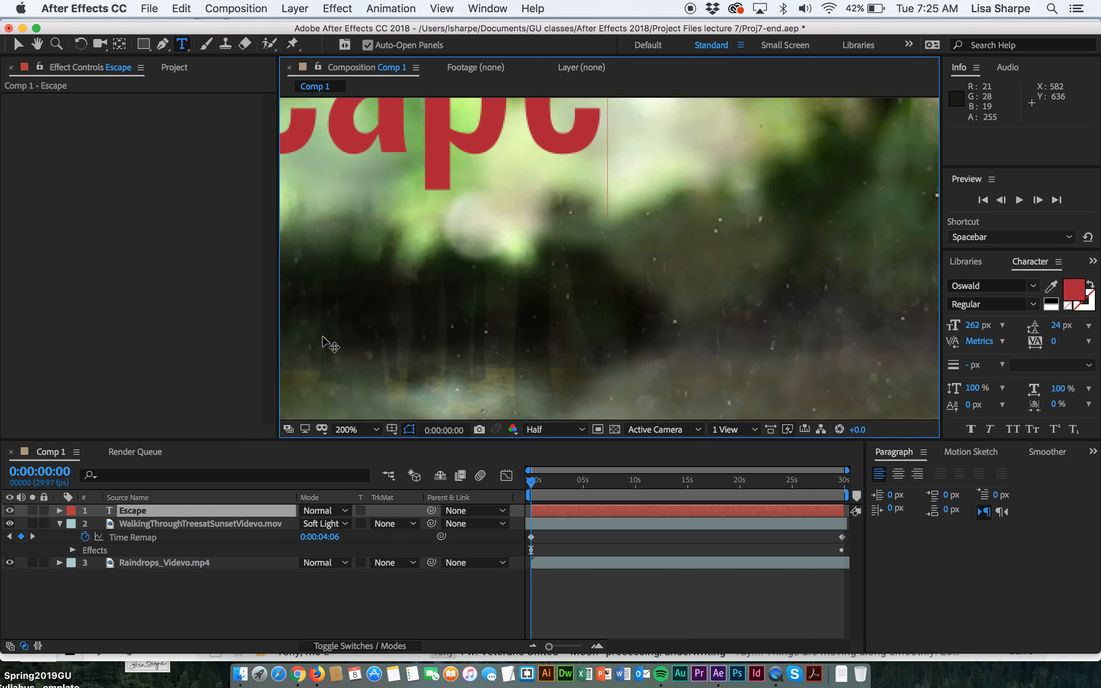
{"action": "left_click", "coordinate": [372, 426]}
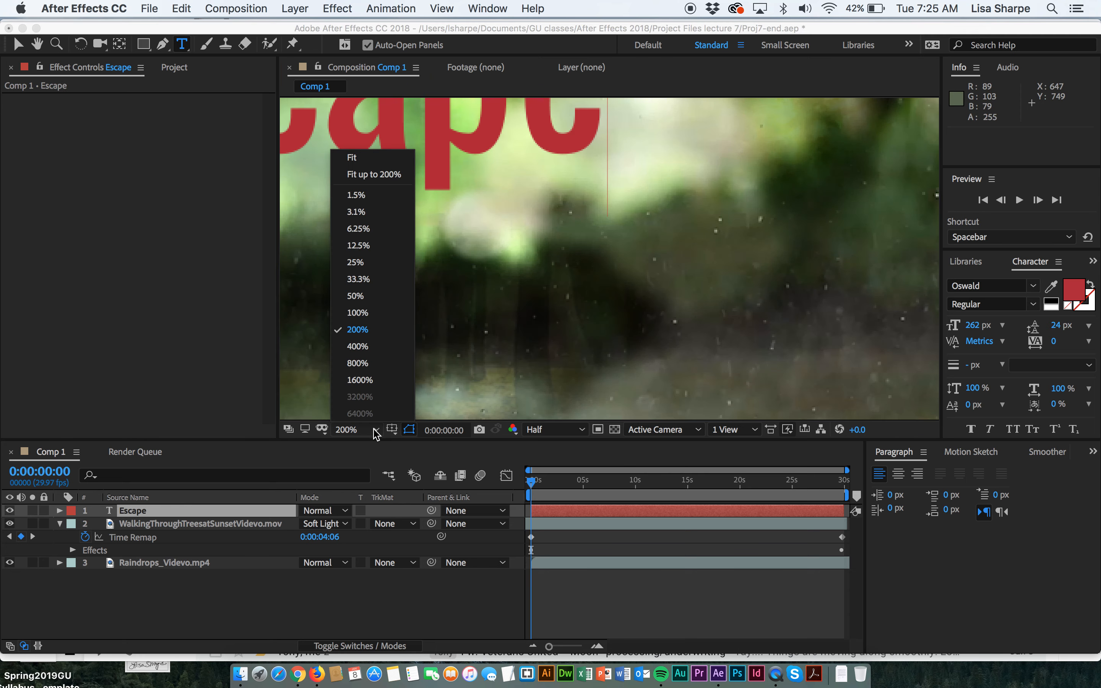
{"action": "left_click", "coordinate": [357, 171]}
{"action": "mouse_move", "coordinate": [402, 192]}
{"action": "left_mouse_down"}
{"action": "mouse_move", "coordinate": [608, 193]}
{"action": "mouse_move", "coordinate": [408, 177]}
{"action": "left_mouse_up"}
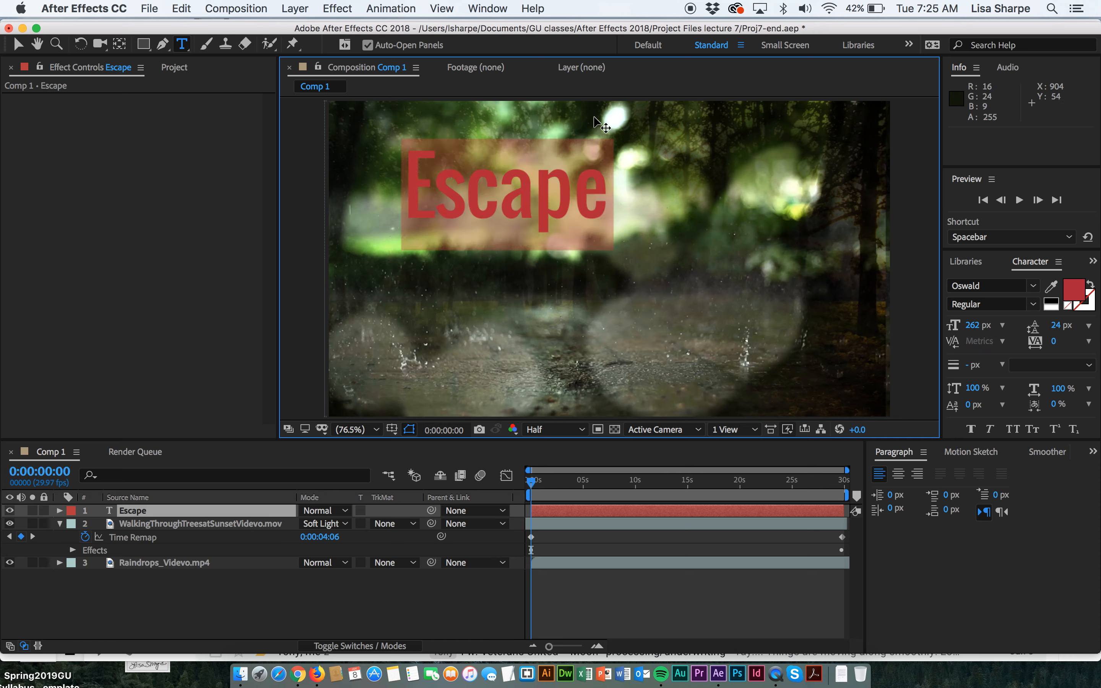
{"action": "left_click", "coordinate": [1076, 287]}
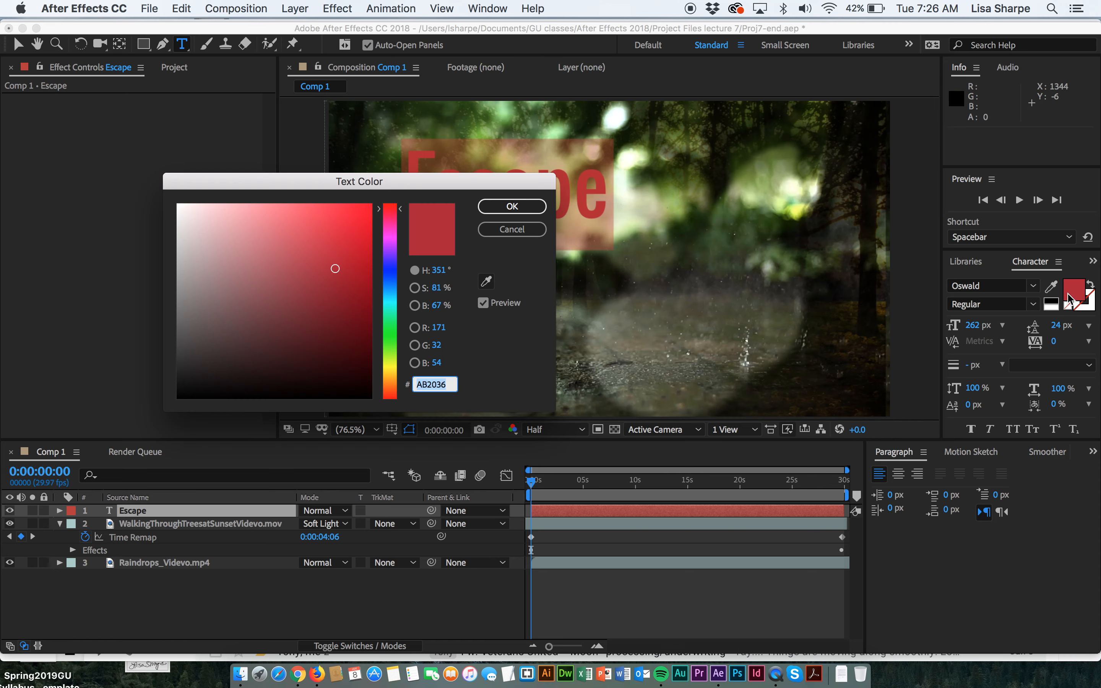
{"action": "left_click_drag", "start_coordinate": [257, 275], "coordinate": [153, 182]}
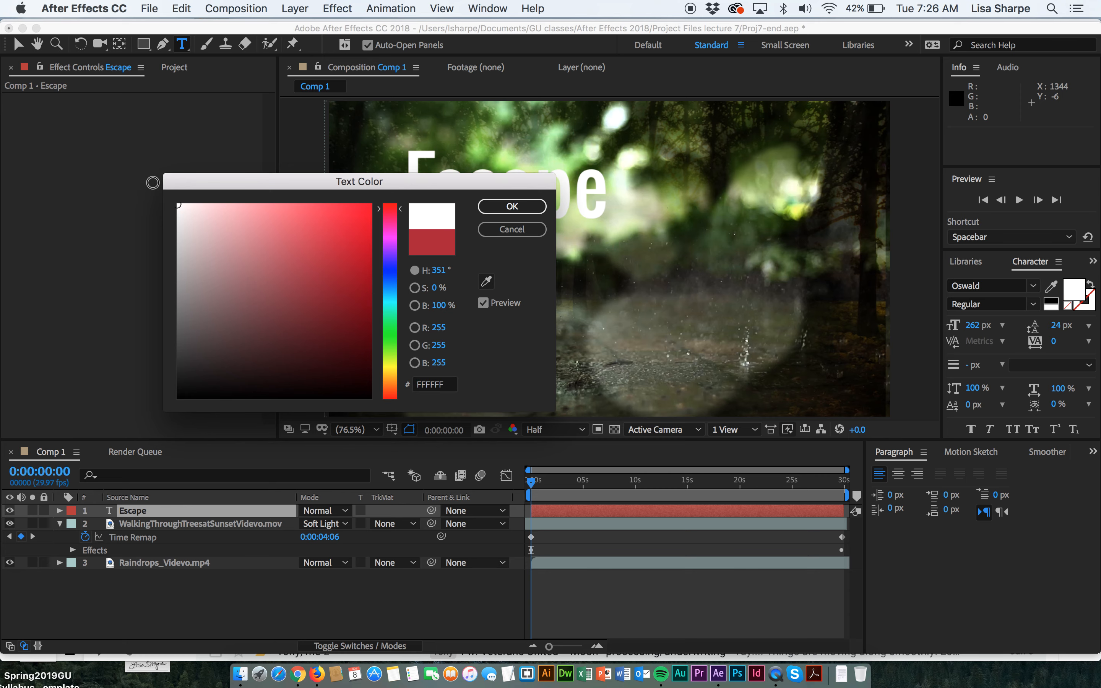
{"action": "left_click", "coordinate": [512, 206]}
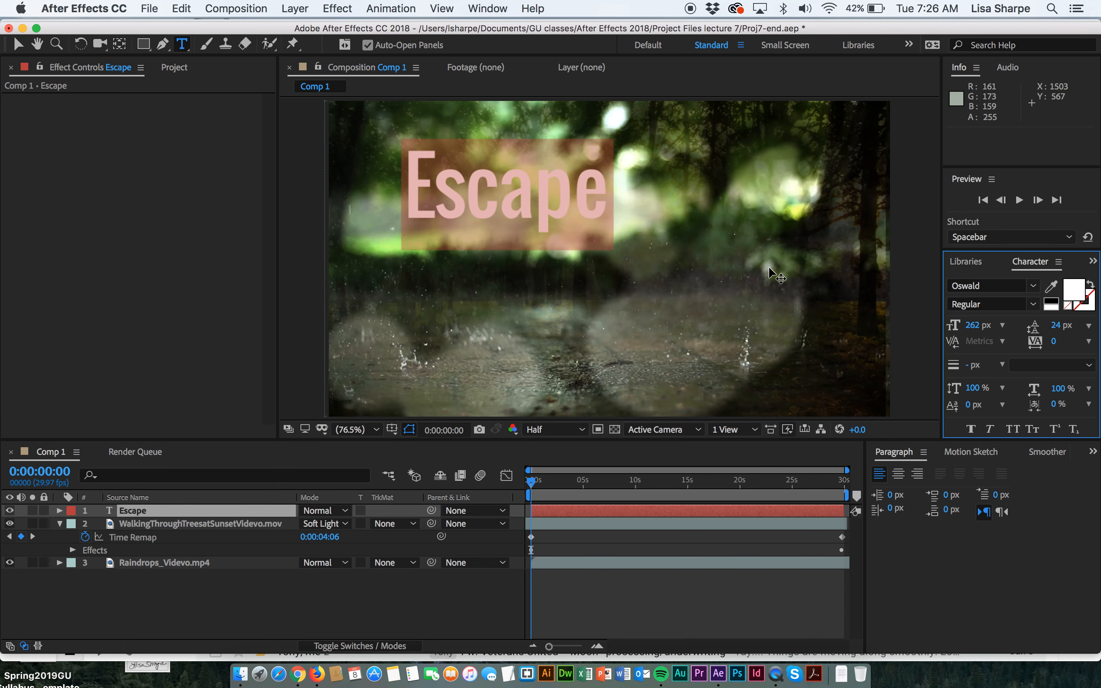
Set the font of the "Escape" text to Avenir Next in the Ultra Light style
{"action": "left_click", "coordinate": [1035, 287]}
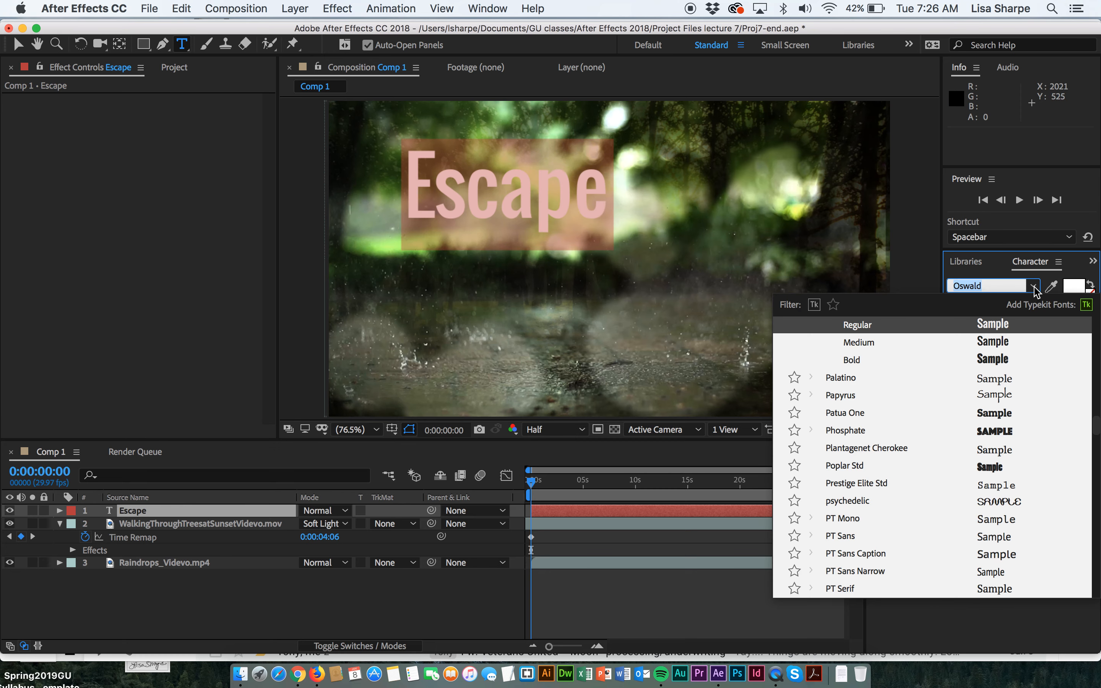
{"action": "scroll", "coordinate": [1007, 472], "scroll_direction": "down", "scroll_amount": 10}
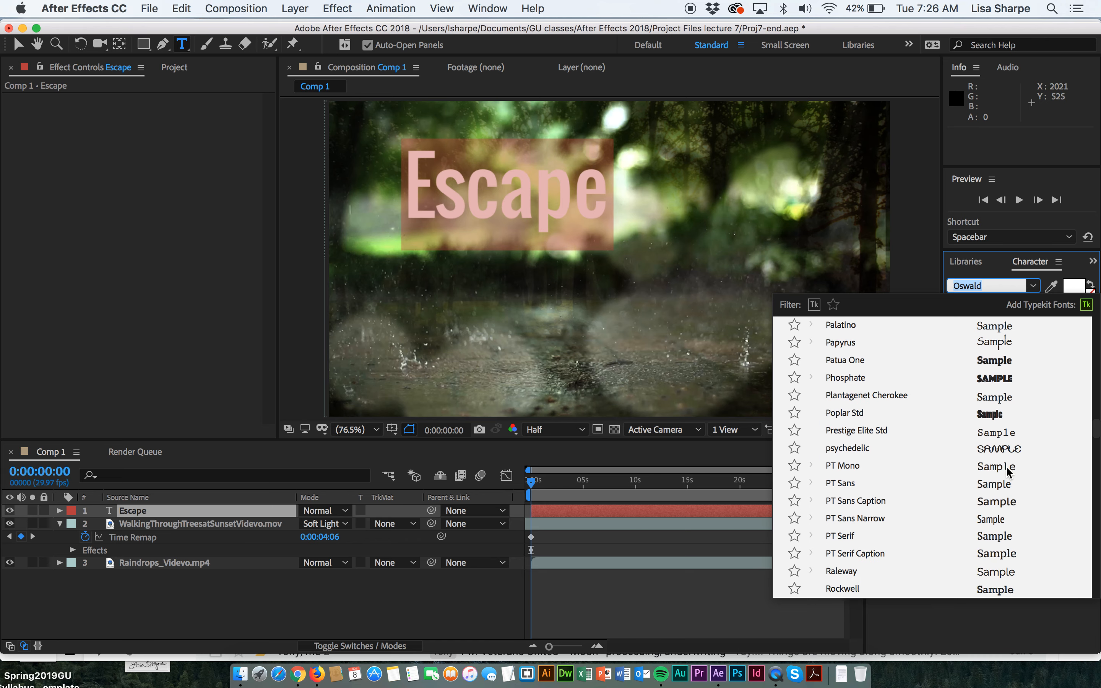
{"action": "scroll", "coordinate": [1007, 472], "scroll_direction": "down", "scroll_amount": 6}
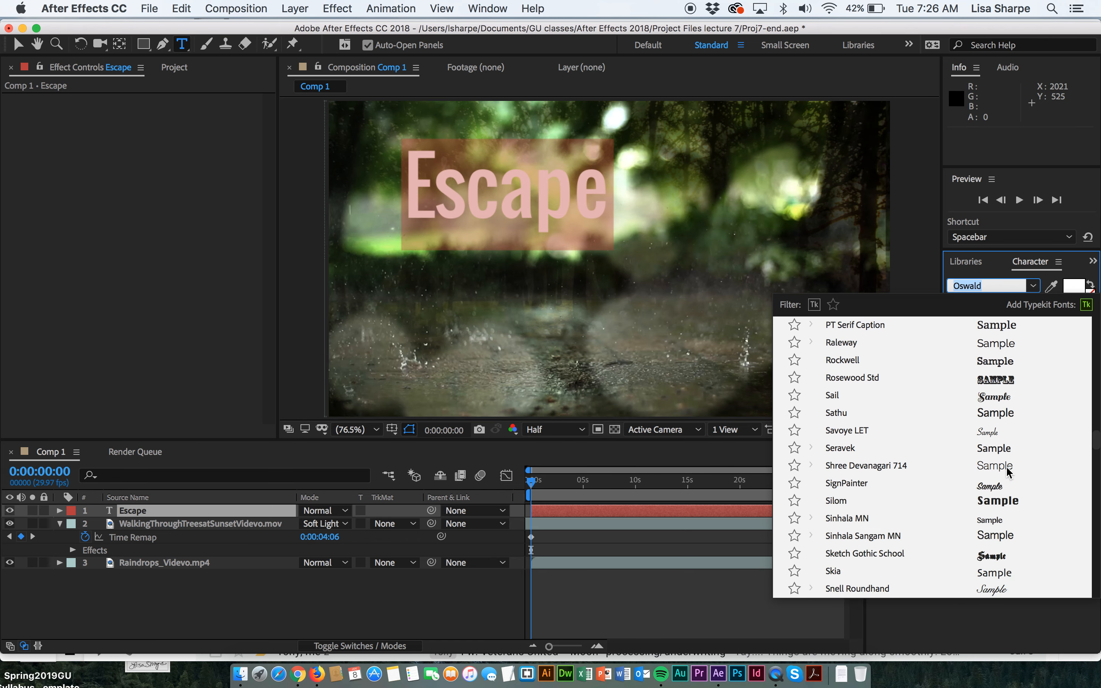
{"action": "scroll", "coordinate": [1008, 472], "scroll_direction": "down", "scroll_amount": 5}
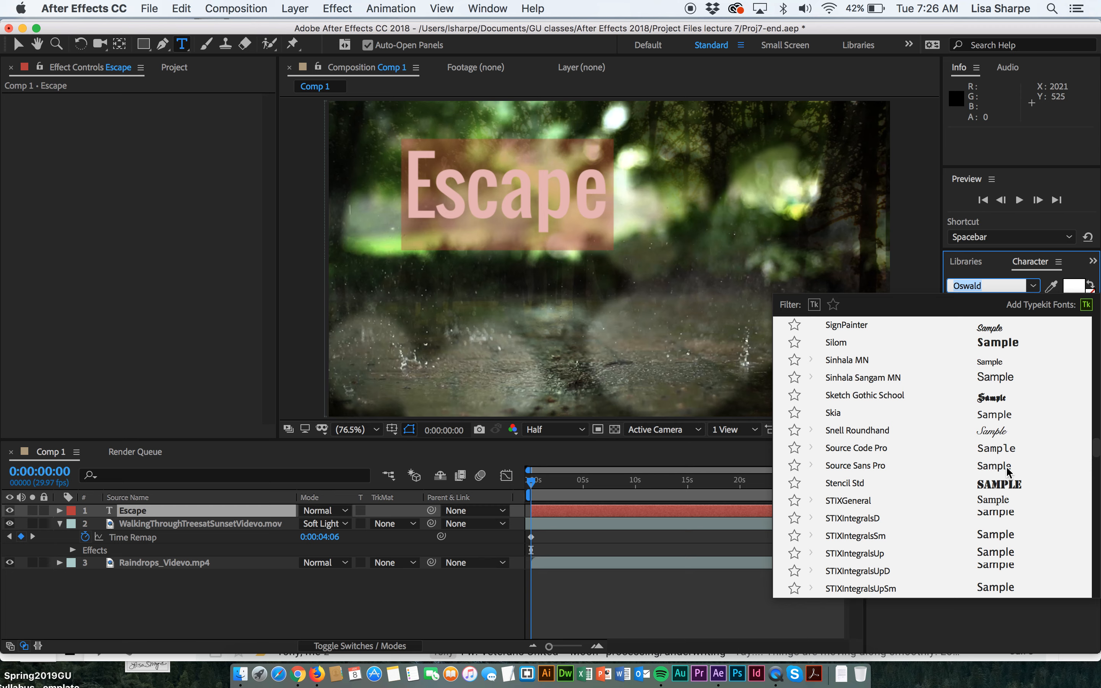
{"action": "scroll", "coordinate": [1006, 467], "scroll_direction": "down", "scroll_amount": 10}
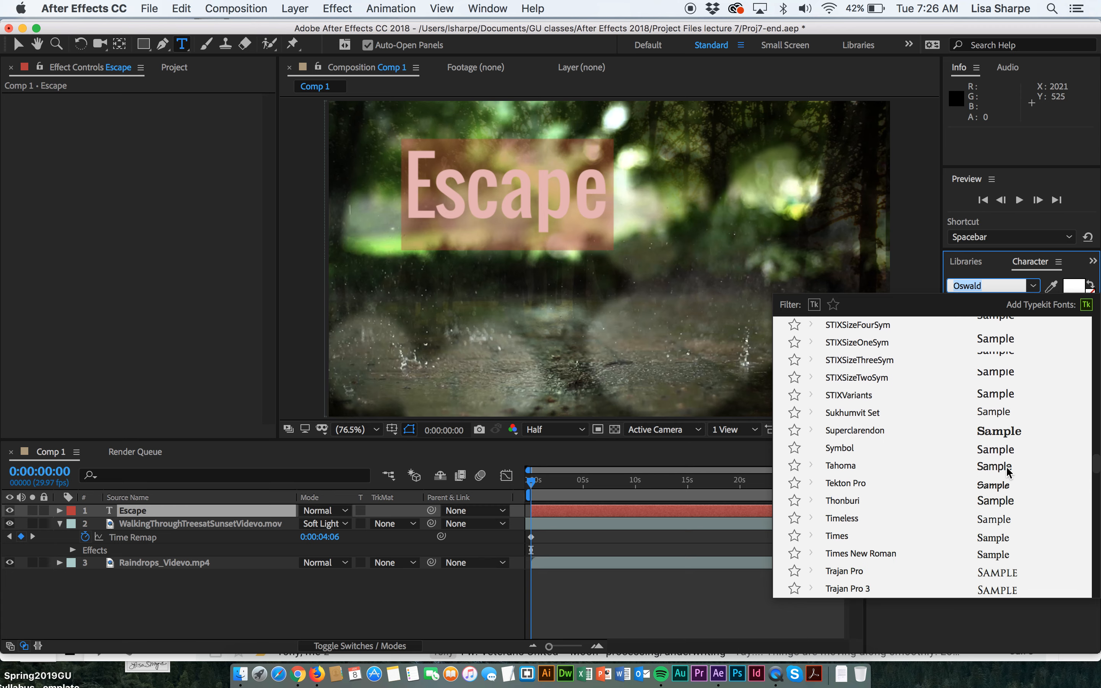
{"action": "scroll", "coordinate": [1007, 472], "scroll_direction": "down", "scroll_amount": 20}
{"action": "scroll", "coordinate": [1007, 473], "scroll_direction": "up", "scroll_amount": 20}
{"action": "scroll", "coordinate": [1007, 473], "scroll_direction": "up", "scroll_amount": 20}
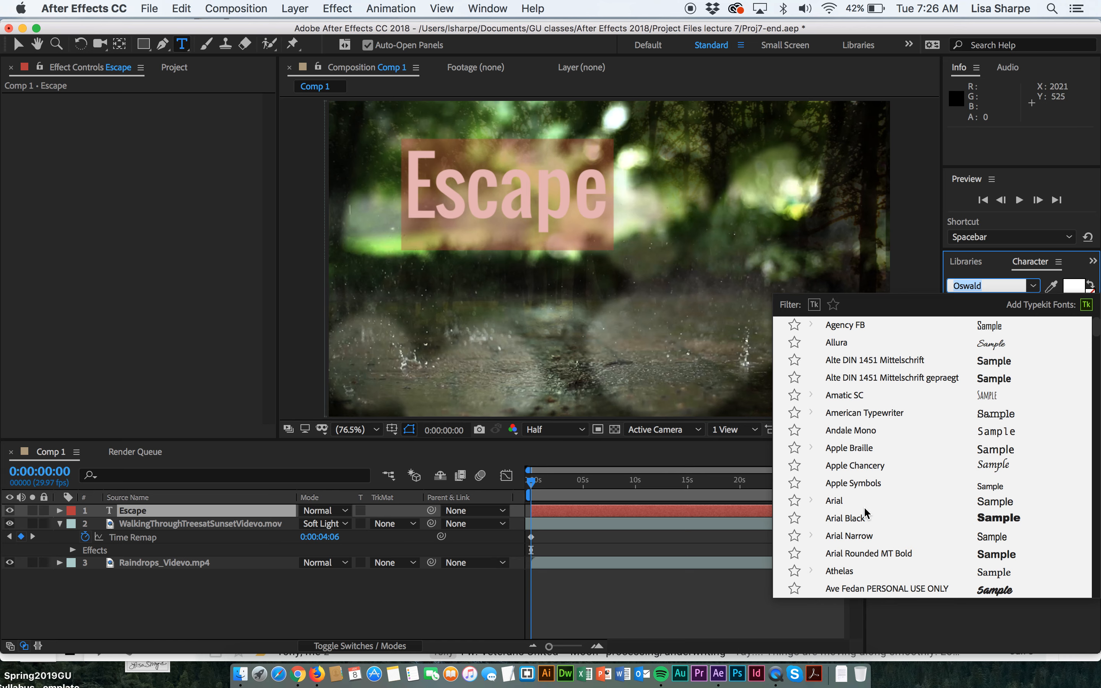
{"action": "scroll", "coordinate": [864, 512], "scroll_direction": "down", "scroll_amount": 1}
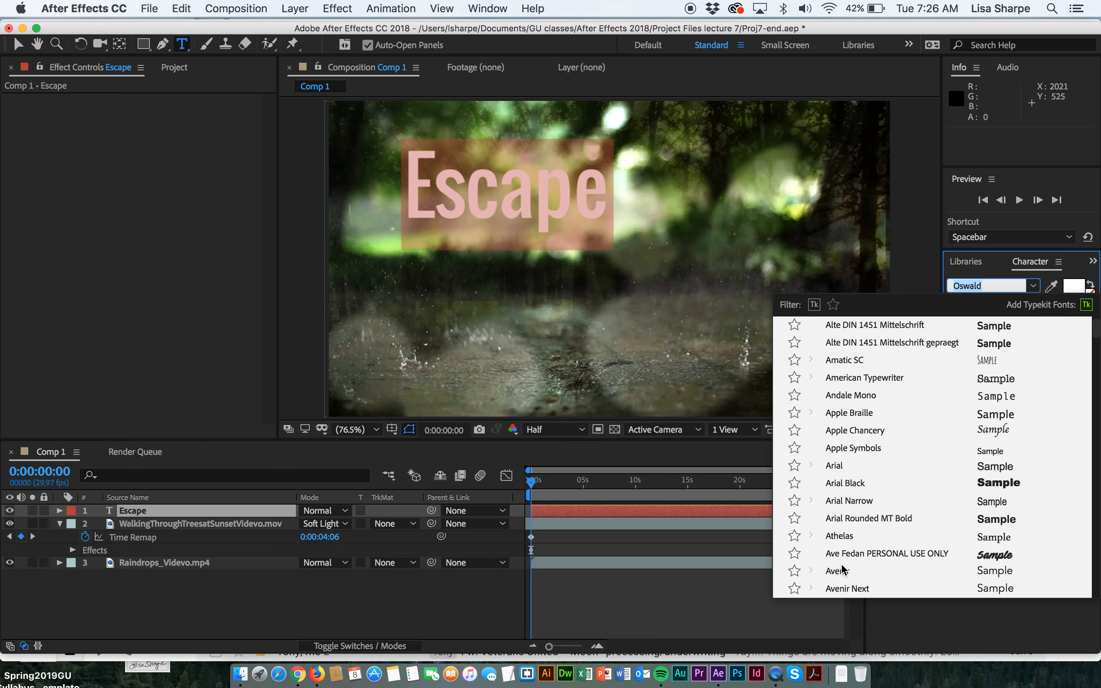
{"action": "left_click", "coordinate": [842, 588]}
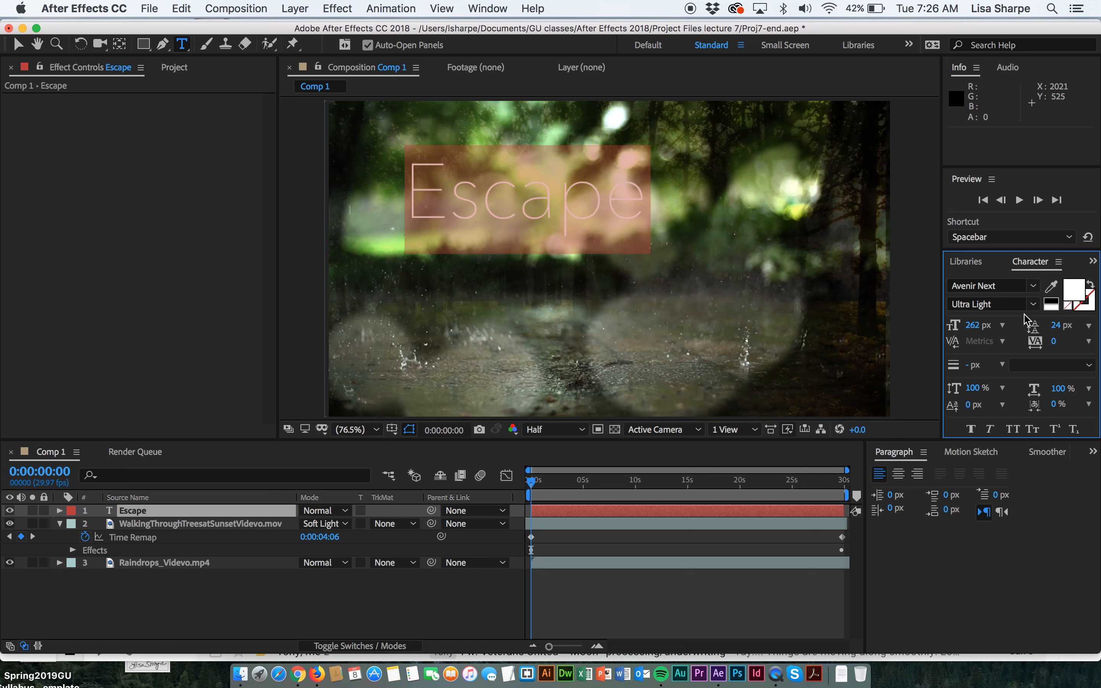
Try the Regular and Demi Bold styles on the "Escape" text and return it to Ultra Light
{"action": "left_click", "coordinate": [1034, 305]}
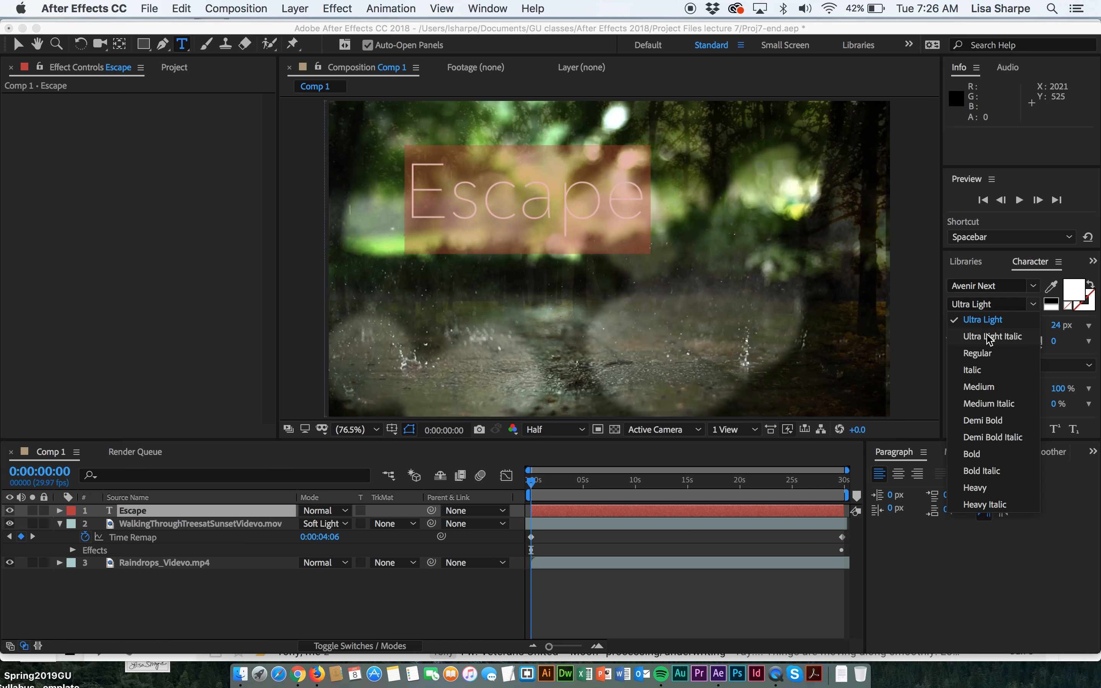
{"action": "left_click", "coordinate": [979, 353]}
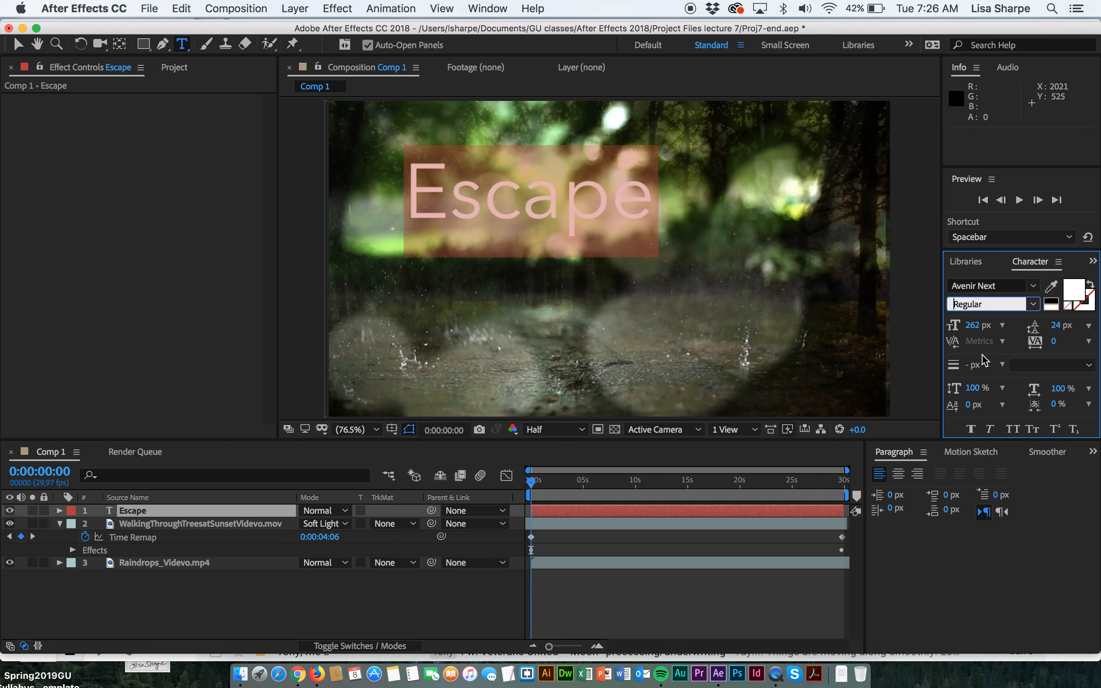
{"action": "left_click", "coordinate": [1027, 306]}
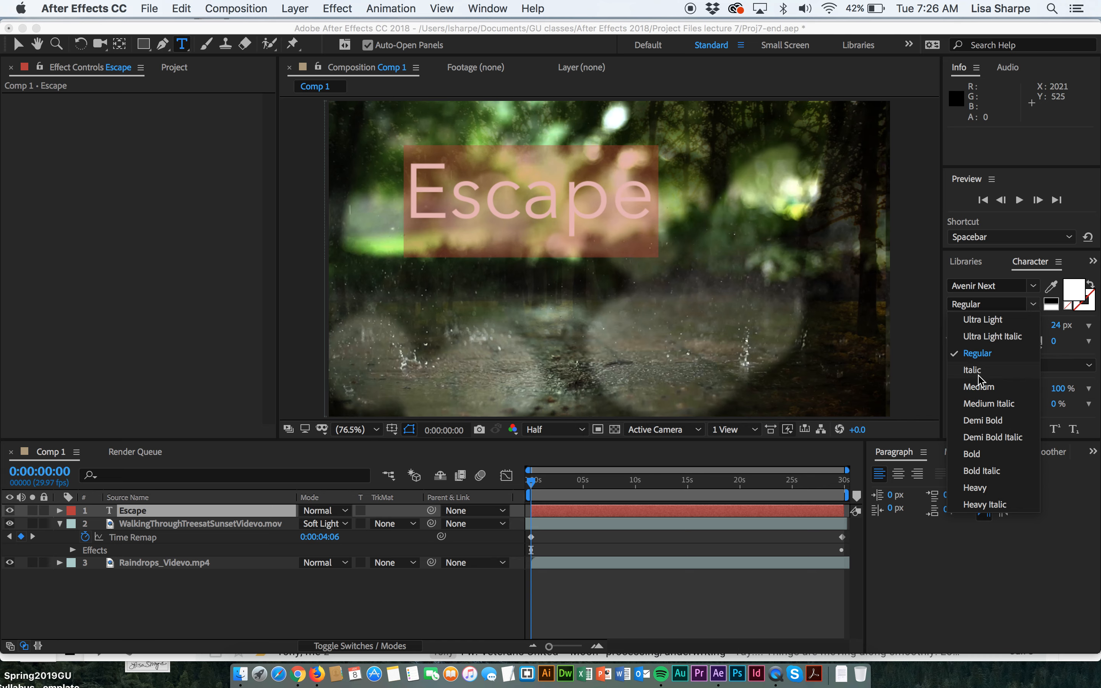
{"action": "left_click", "coordinate": [978, 421]}
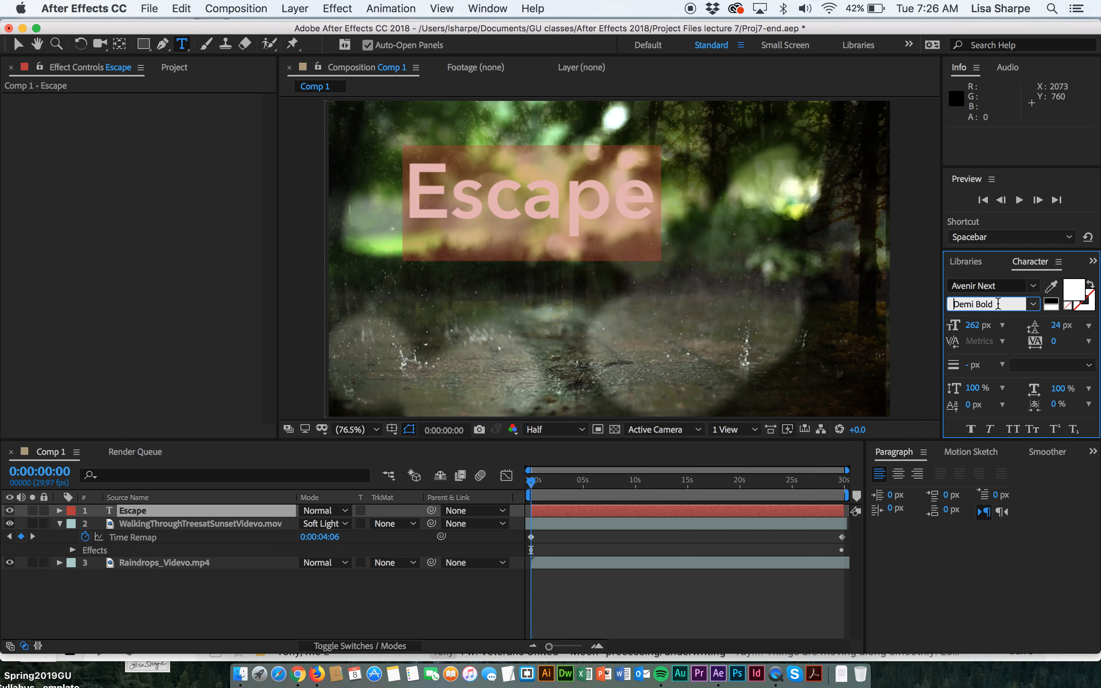
{"action": "left_click", "coordinate": [1039, 306]}
{"action": "left_click", "coordinate": [997, 325]}
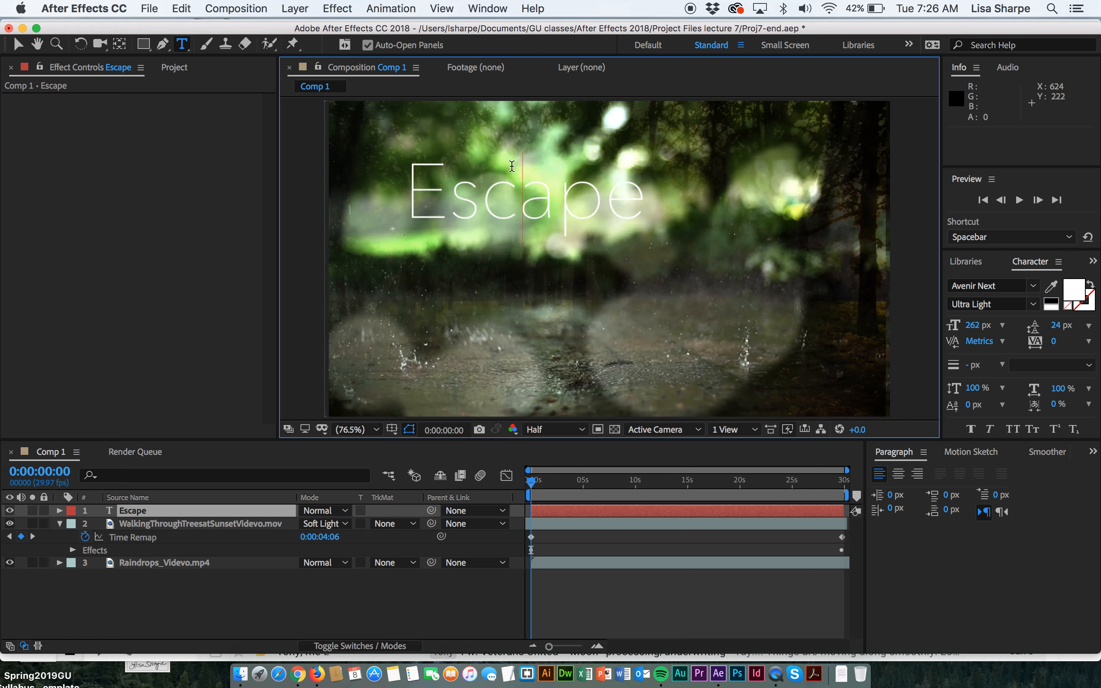
Replace the title text with the all-capitals word "ESCAPE"
{"action": "left_click", "coordinate": [486, 188]}
{"action": "left_click_drag", "start_coordinate": [407, 191], "coordinate": [655, 218]}
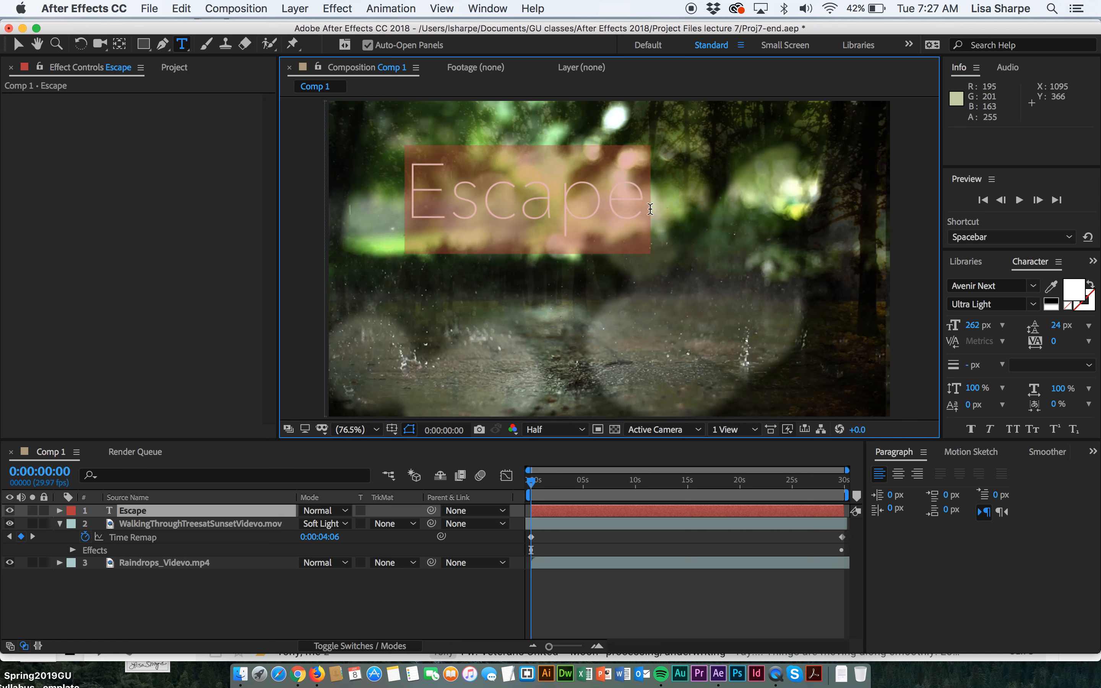
{"action": "type", "text": "ESCAPE"}
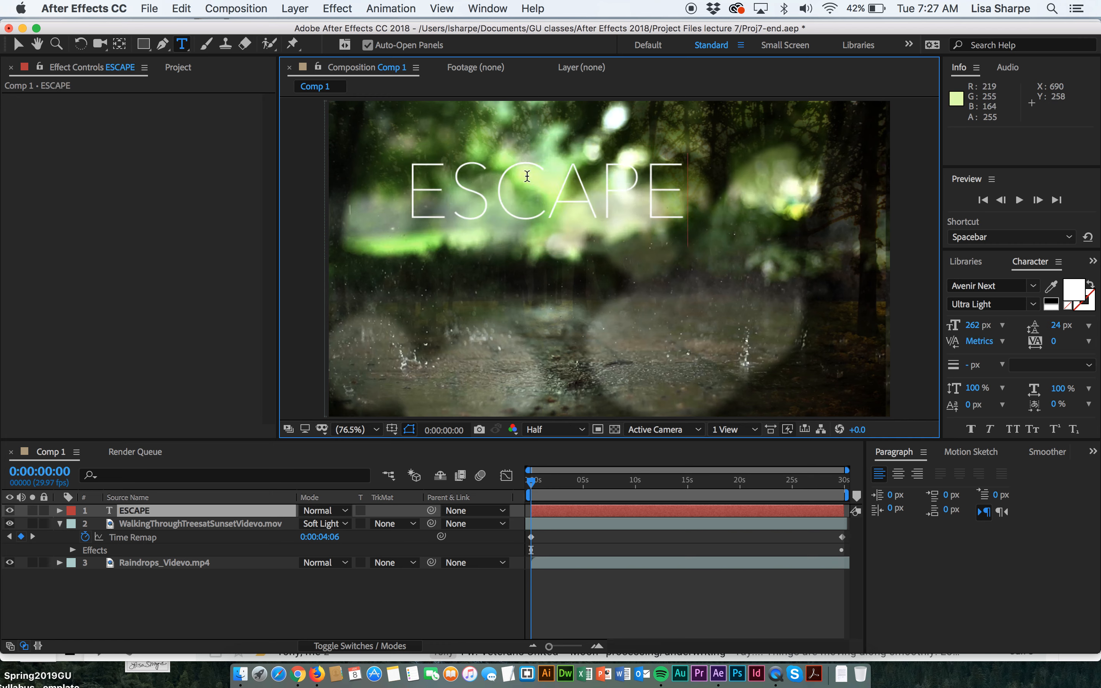
Set the ESCAPE text's font size to 250 px and move the layer to a position of about 47, 685
{"action": "left_click_drag", "start_coordinate": [412, 190], "coordinate": [695, 191]}
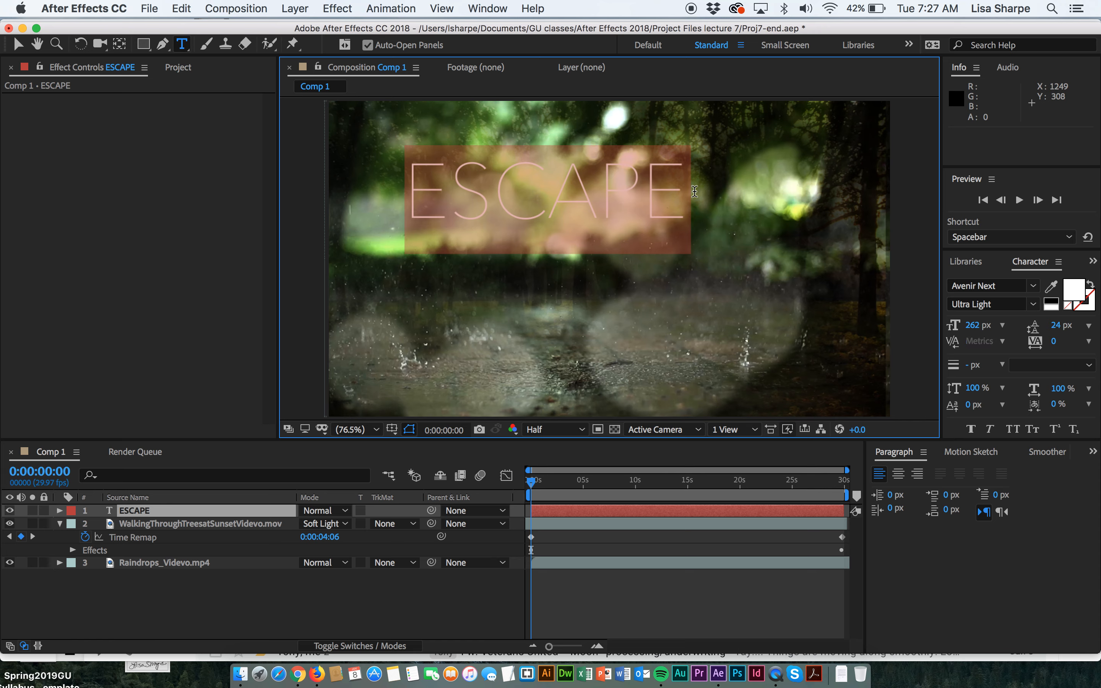
{"action": "left_click", "coordinate": [972, 326]}
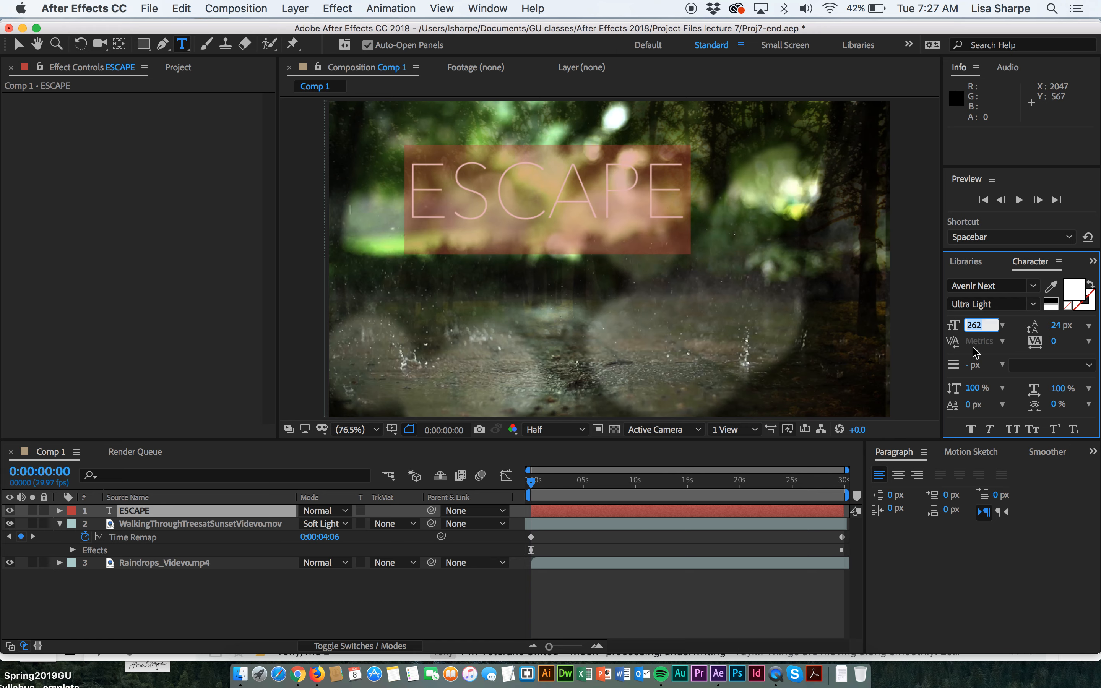
{"action": "type", "text": "250"}
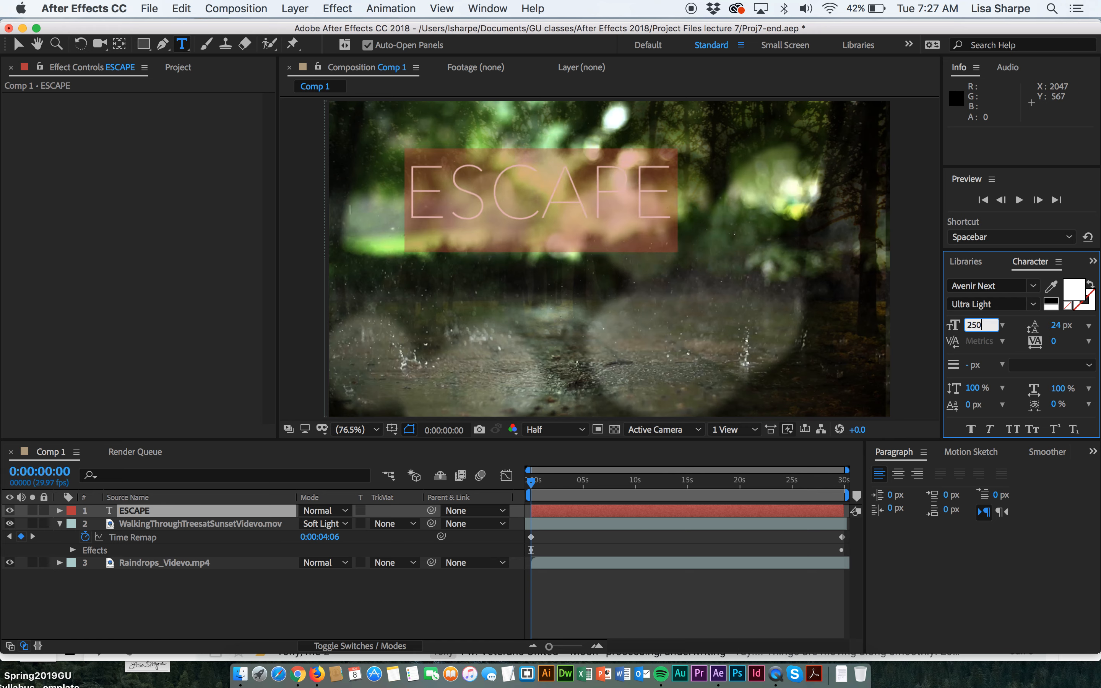
{"action": "key", "text": "Return"}
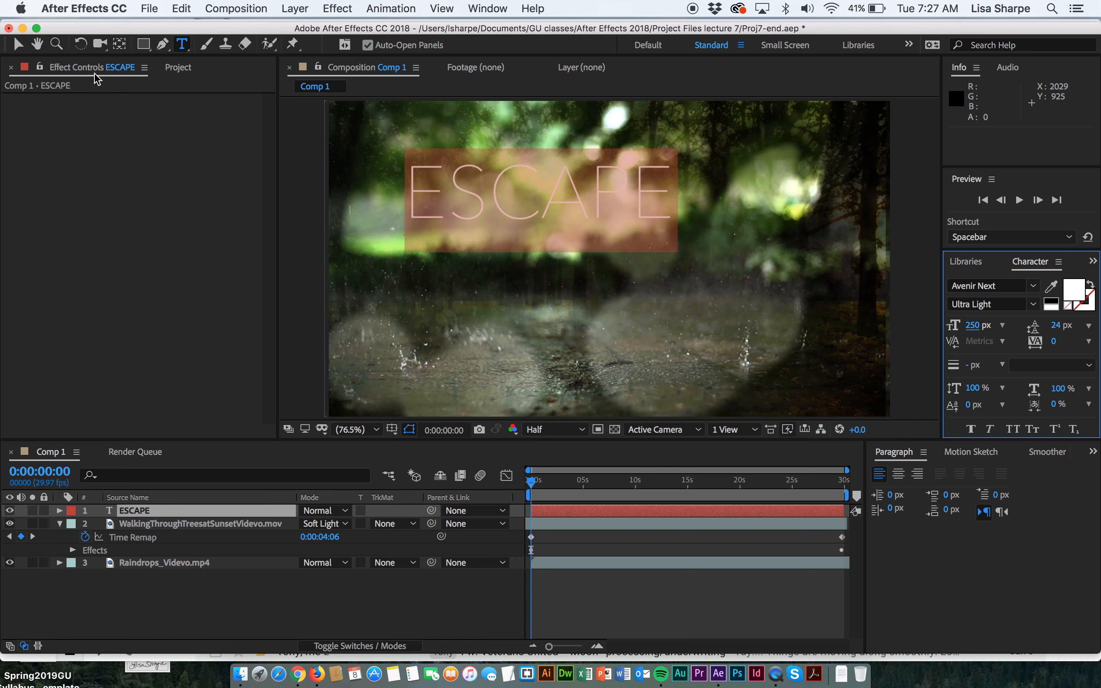
{"action": "left_click", "coordinate": [19, 44]}
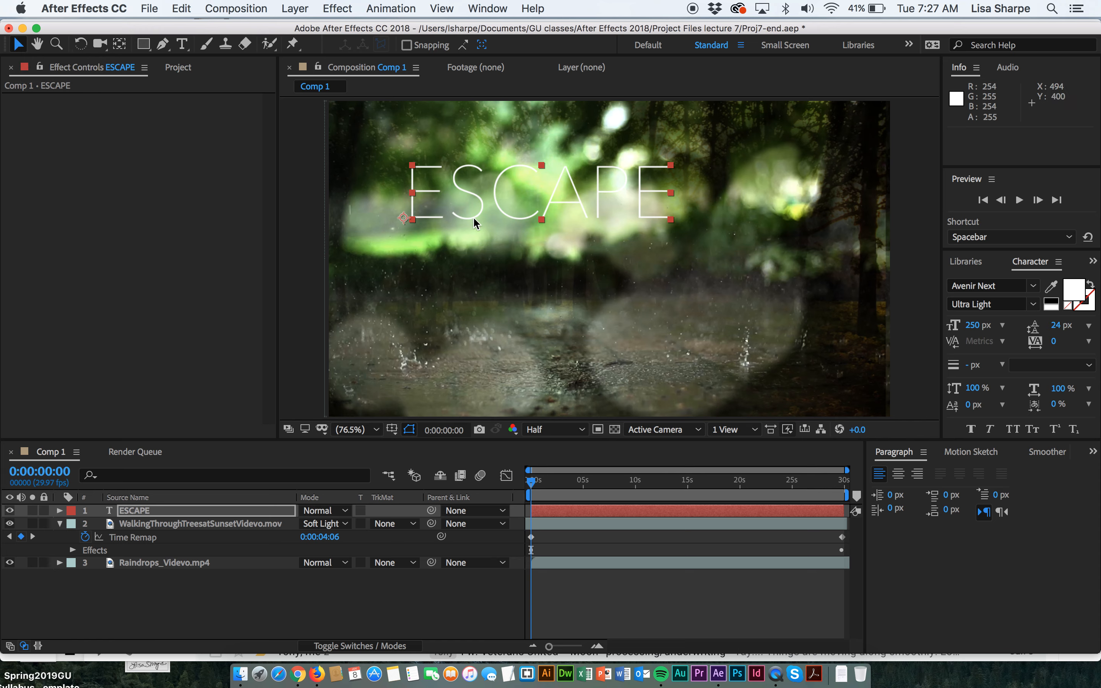
{"action": "left_click_drag", "start_coordinate": [474, 223], "coordinate": [414, 304]}
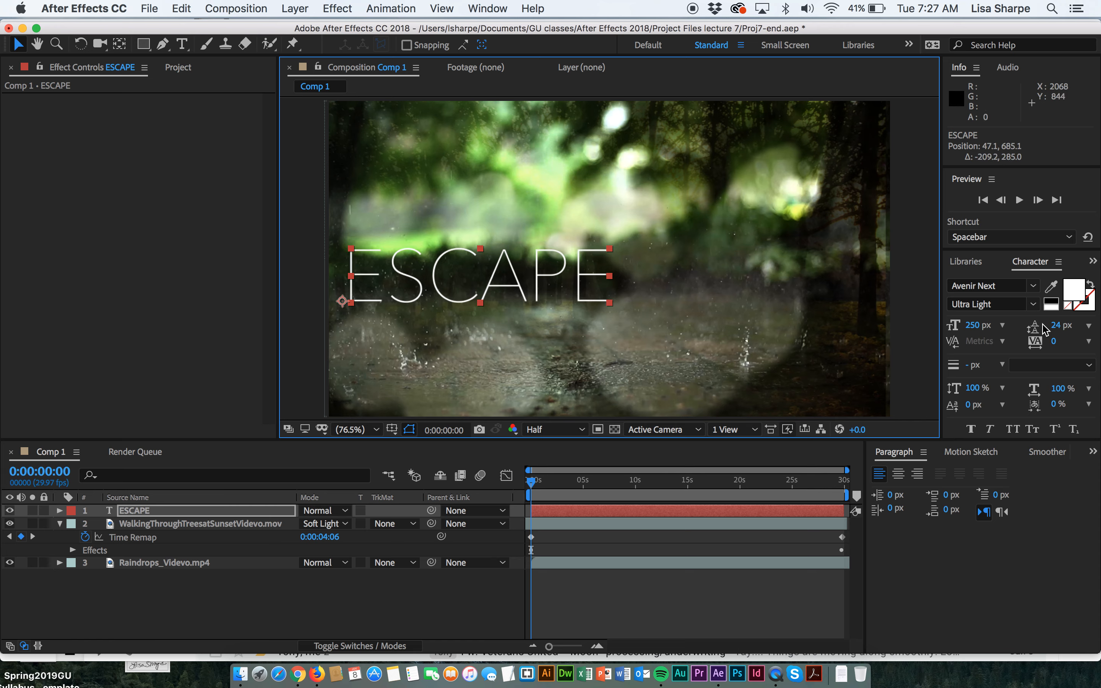
Look through the effect categories in Effects & Presets, including Time, for an effect suited to the ESCAPE title
{"action": "left_click", "coordinate": [1092, 263]}
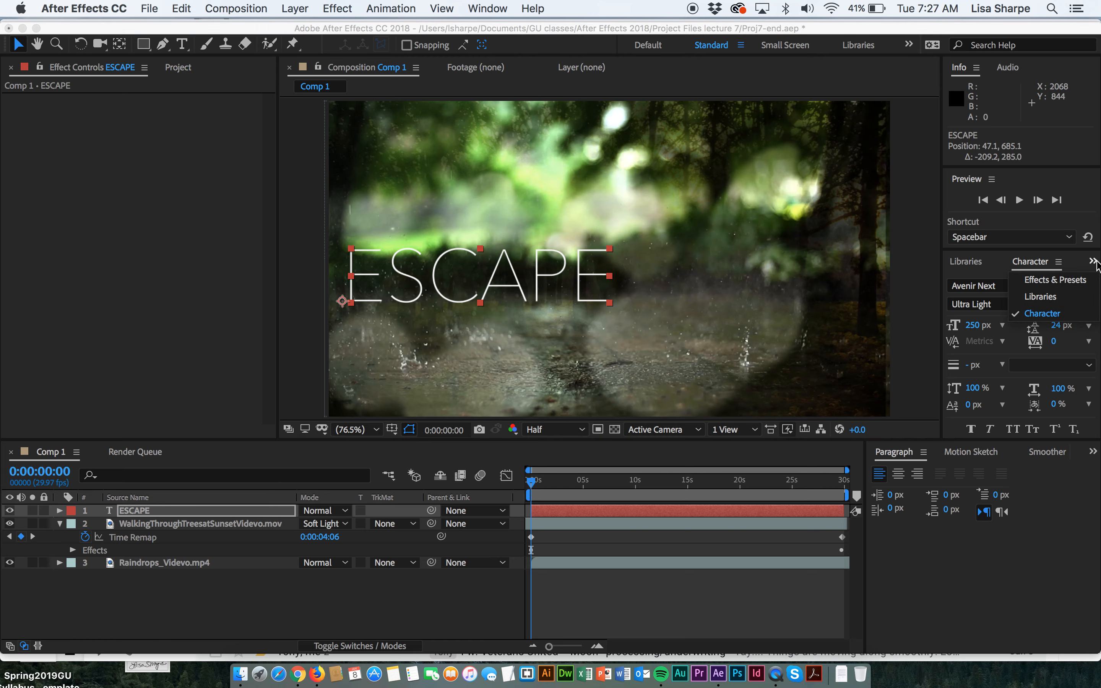
{"action": "left_click", "coordinate": [1063, 287]}
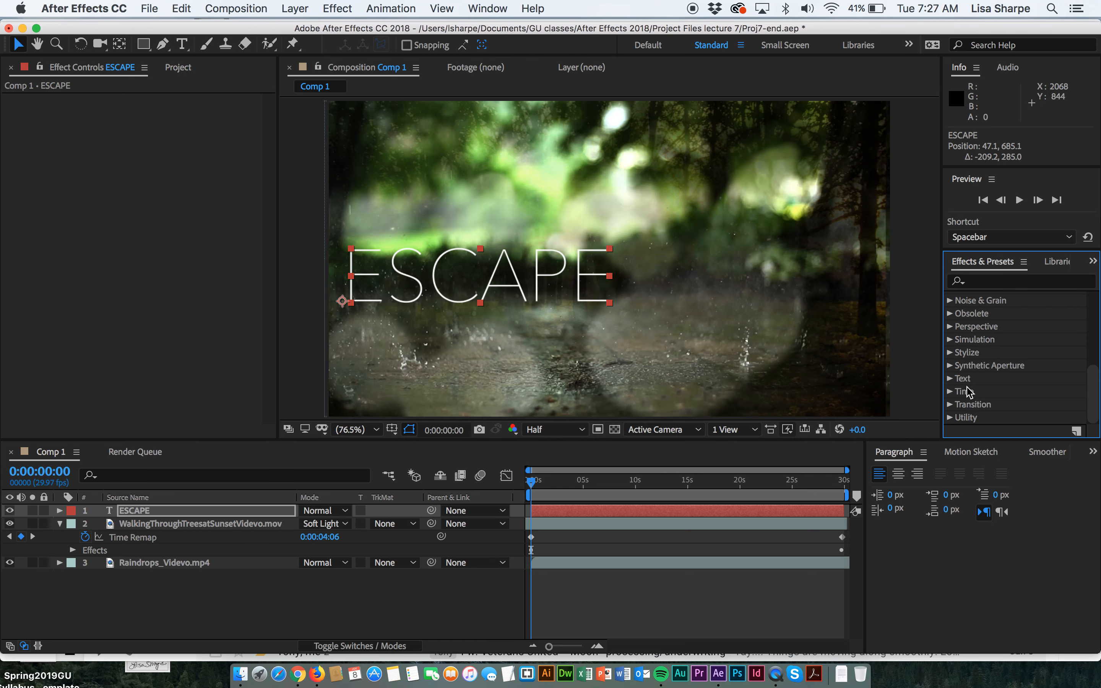
{"action": "left_click", "coordinate": [951, 392]}
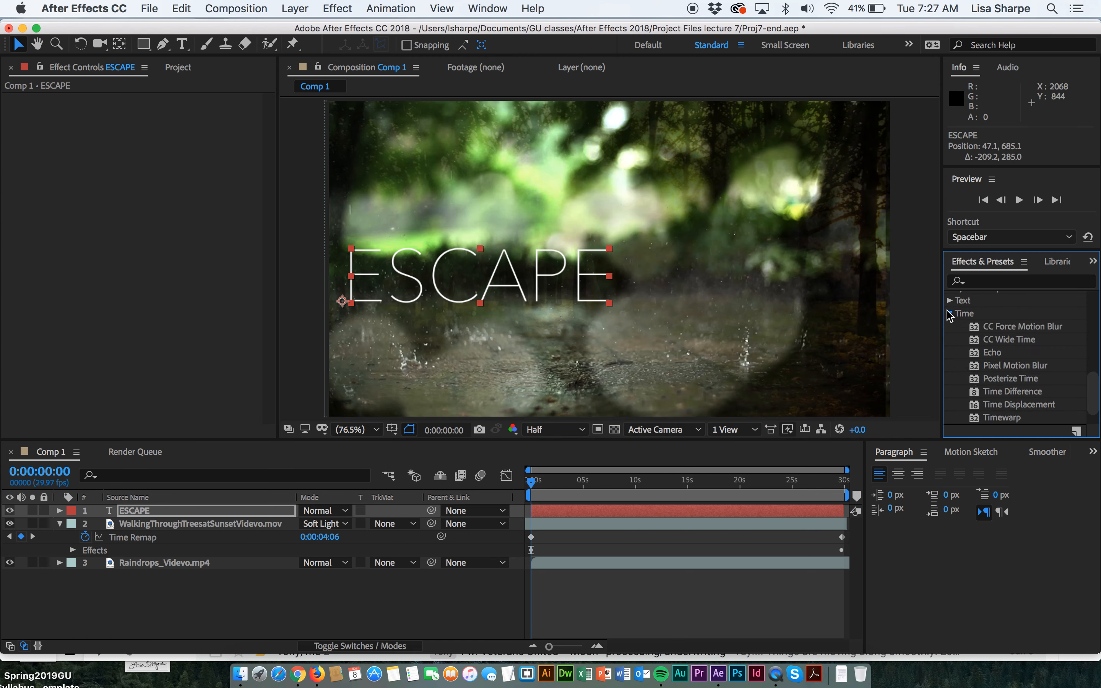
{"action": "left_click", "coordinate": [951, 312]}
{"action": "scroll", "coordinate": [968, 314], "scroll_direction": "up", "scroll_amount": 5}
{"action": "scroll", "coordinate": [968, 314], "scroll_direction": "down", "scroll_amount": 5}
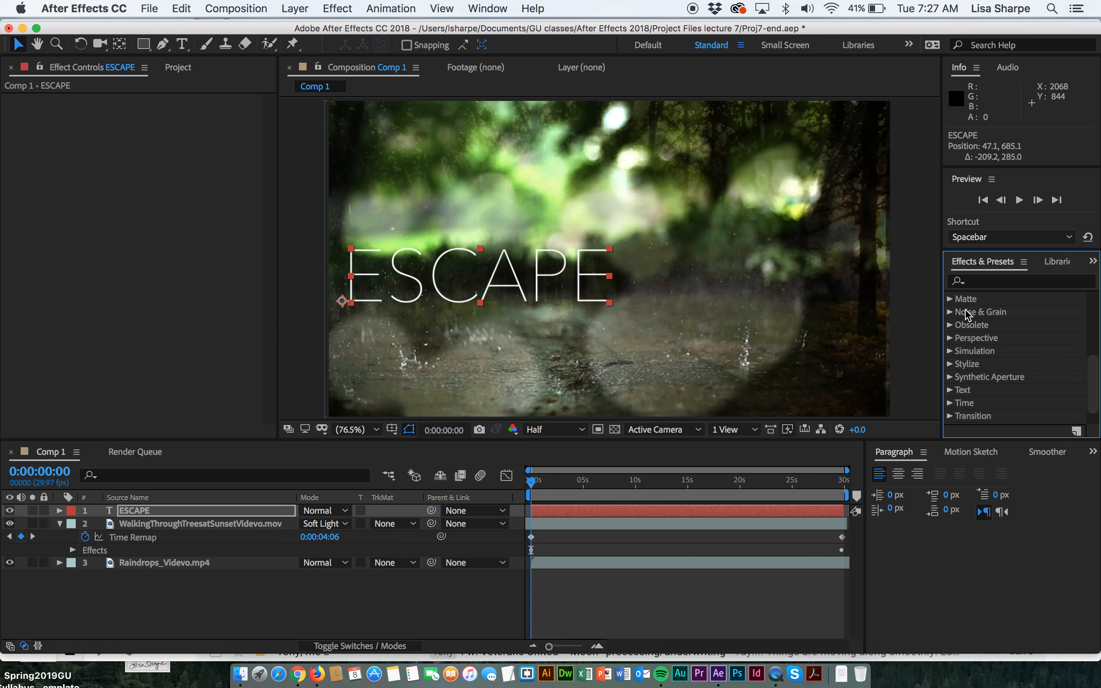
{"action": "left_click", "coordinate": [949, 382]}
{"action": "scroll", "coordinate": [973, 401], "scroll_direction": "down", "scroll_amount": 2}
{"action": "scroll", "coordinate": [970, 404], "scroll_direction": "up", "scroll_amount": 10}
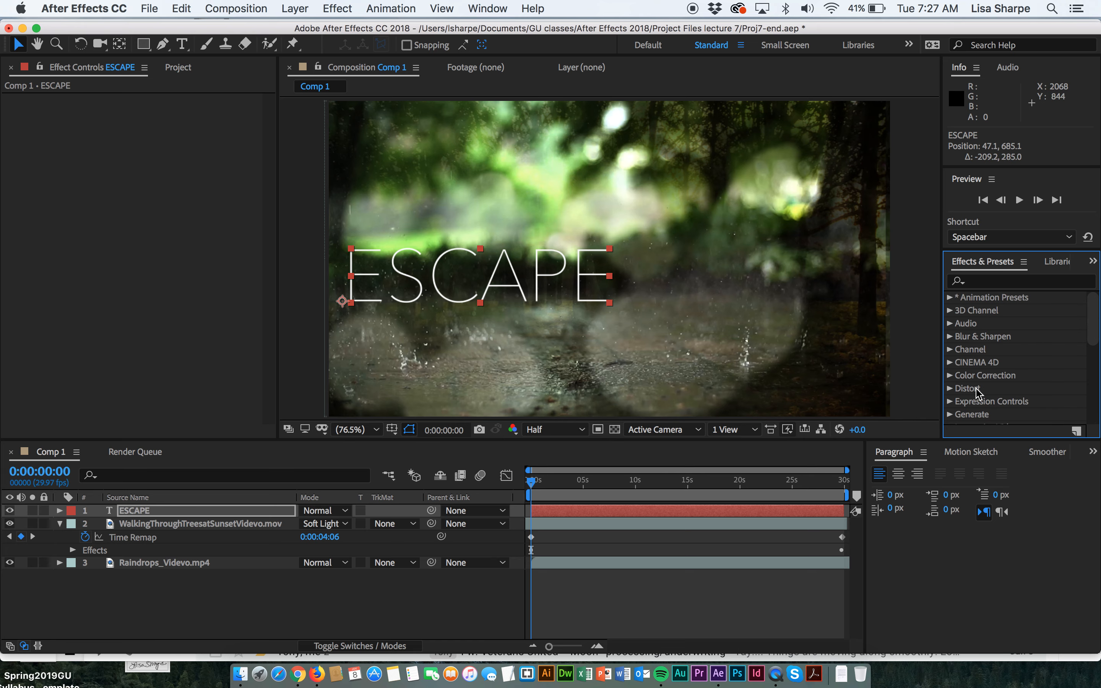
Apply the Decoder Fade In preset from the Animate In text presets to the ESCAPE layer and save the project
{"action": "left_click", "coordinate": [950, 298]}
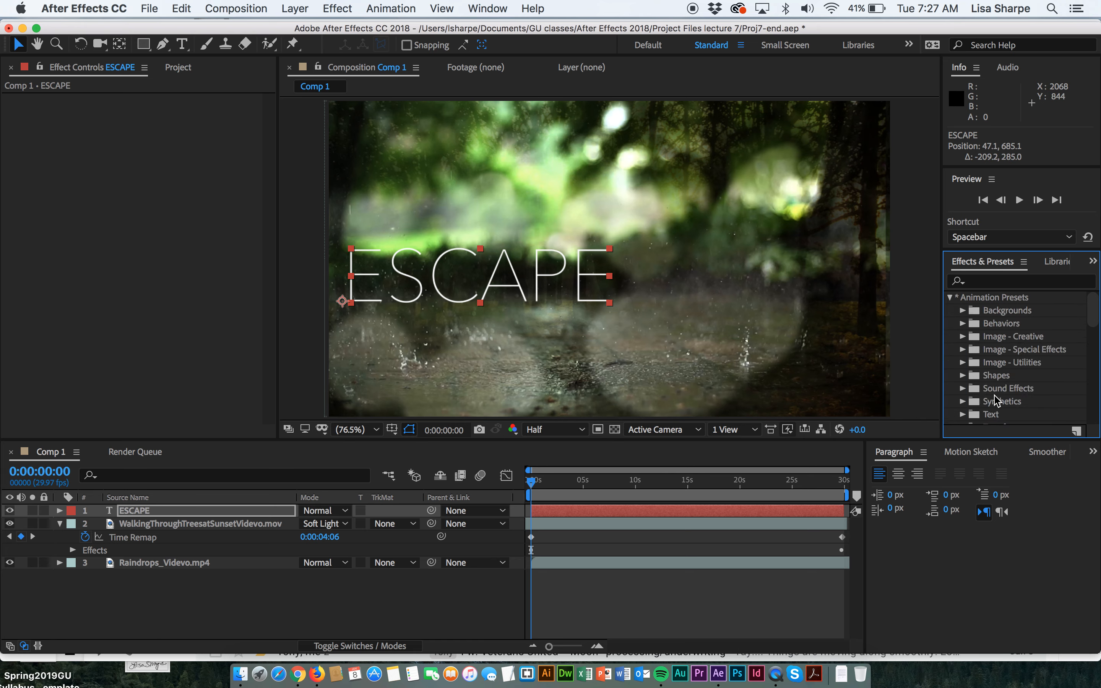
{"action": "scroll", "coordinate": [995, 401], "scroll_direction": "down", "scroll_amount": 3}
{"action": "left_click", "coordinate": [963, 380]}
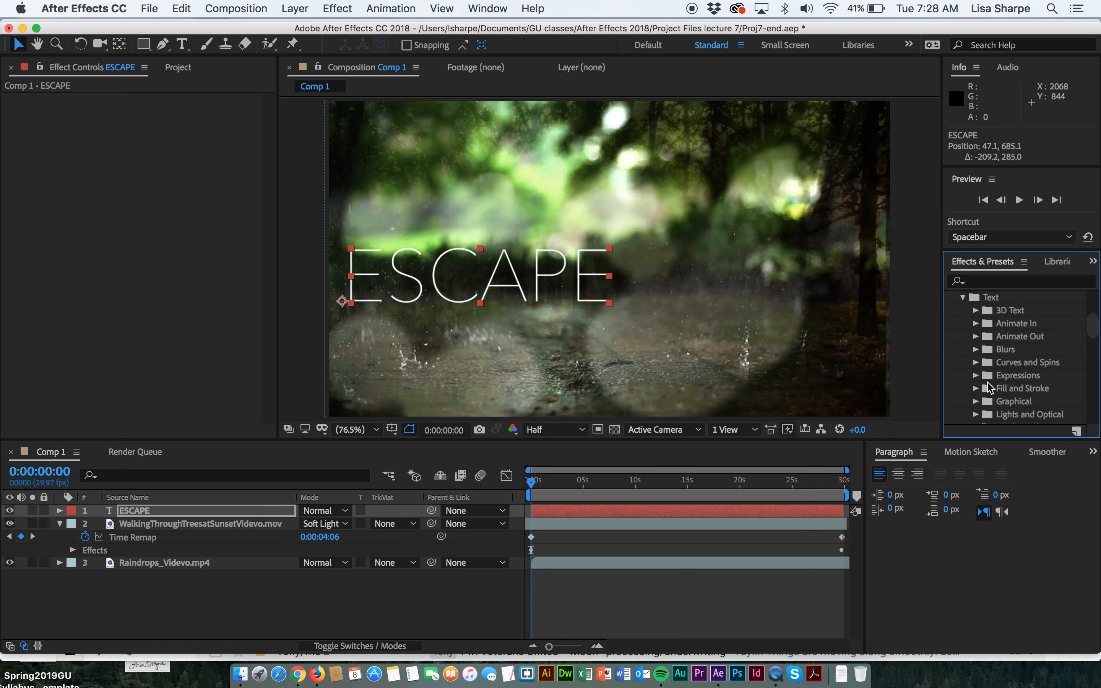
{"action": "left_click", "coordinate": [976, 323]}
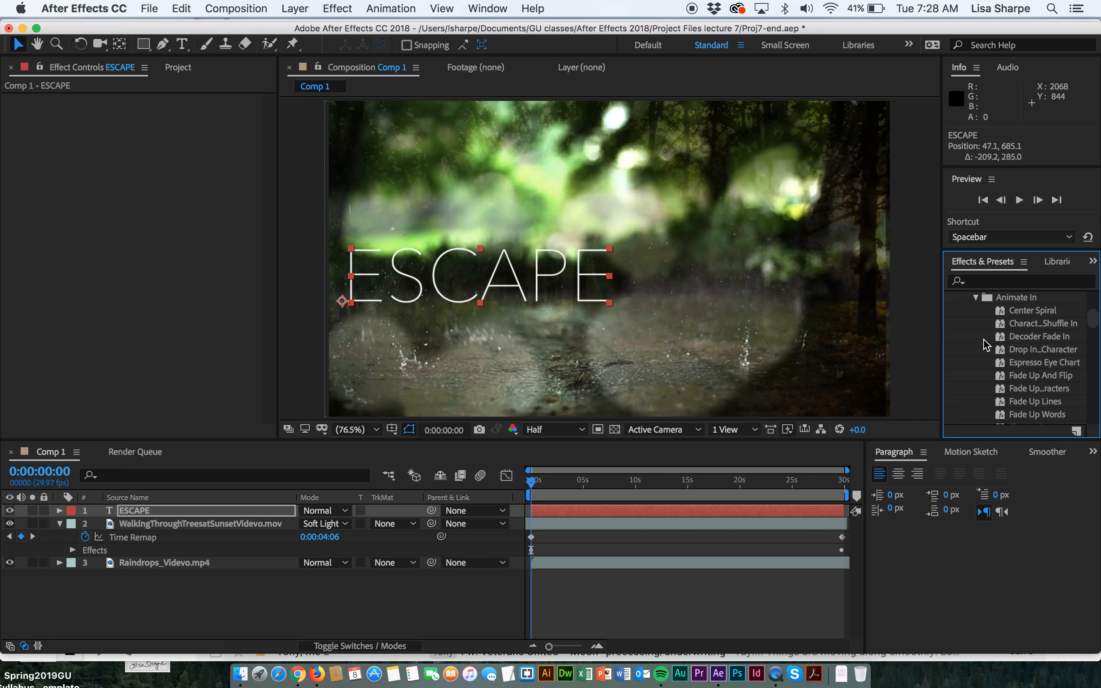
{"action": "left_click_drag", "start_coordinate": [1001, 339], "coordinate": [509, 270]}
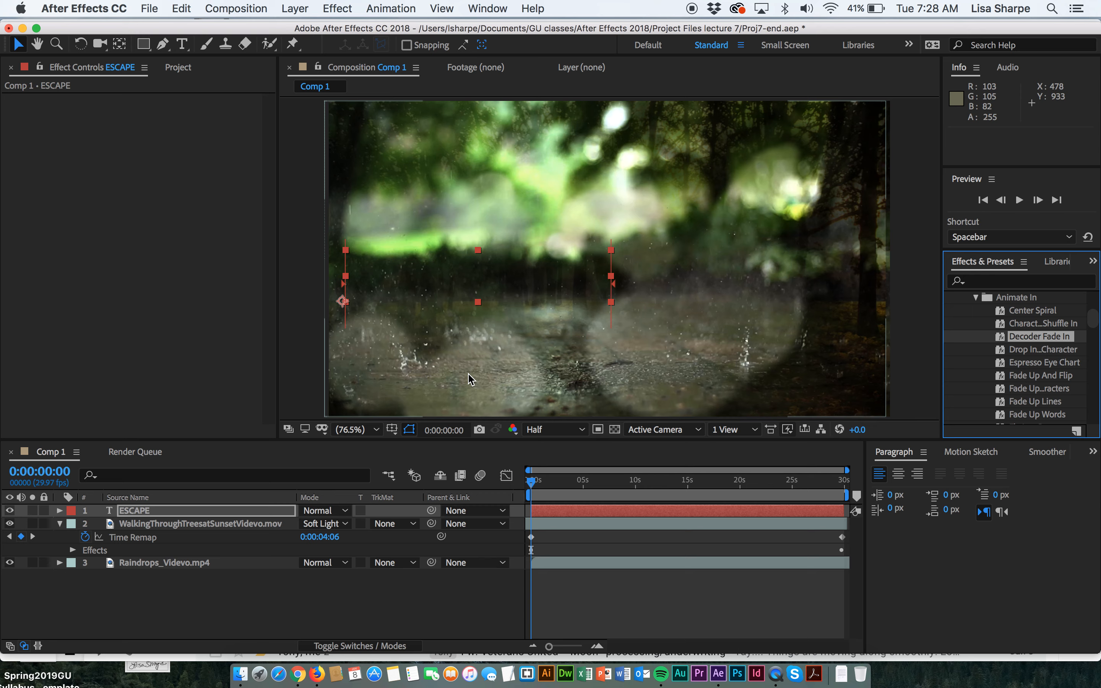
{"action": "key", "text": "super+s"}
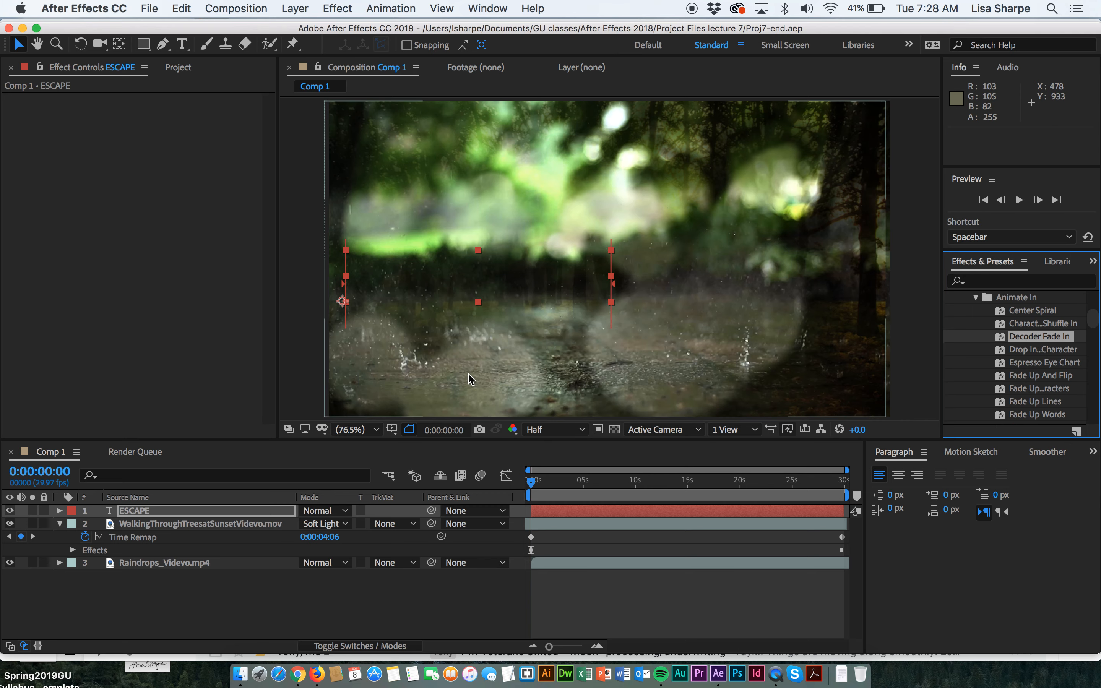
Preview the ESCAPE title animation and return the playhead to the start of the composition
{"action": "key", "text": "space"}
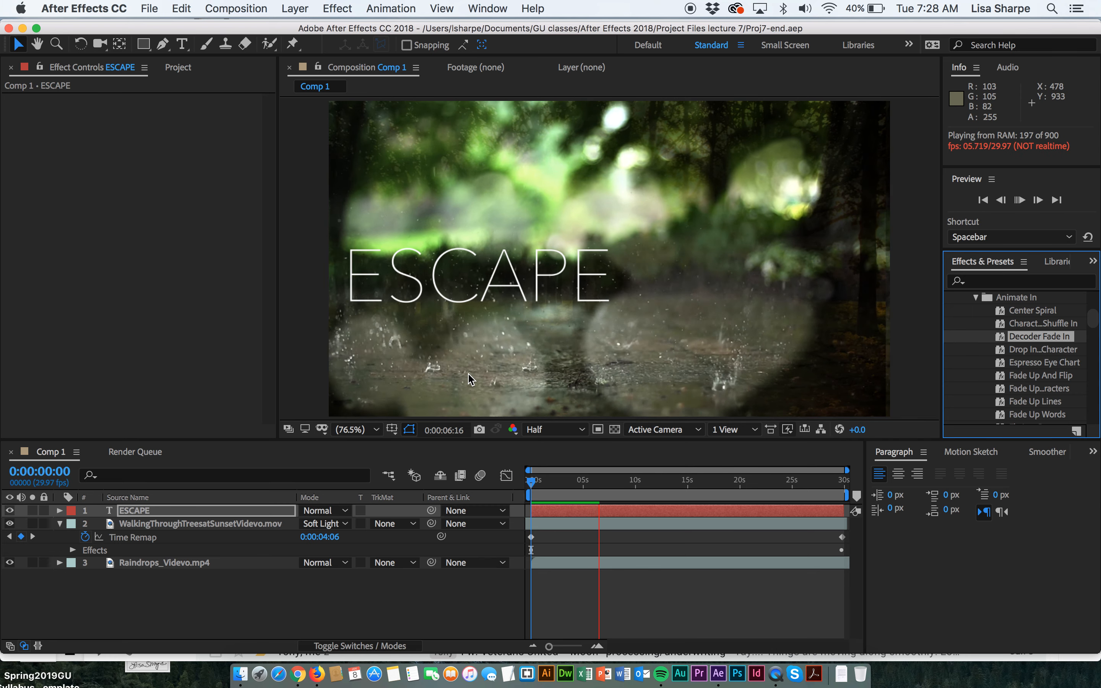
{"action": "key", "text": "space"}
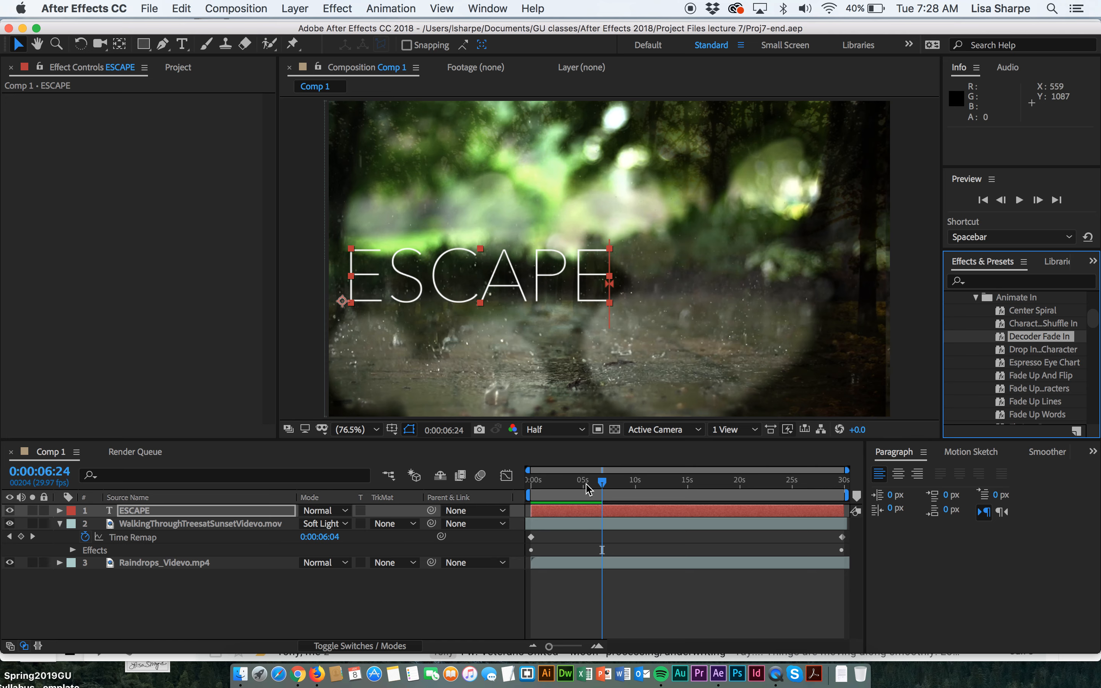
{"action": "left_click_drag", "start_coordinate": [602, 489], "coordinate": [529, 488]}
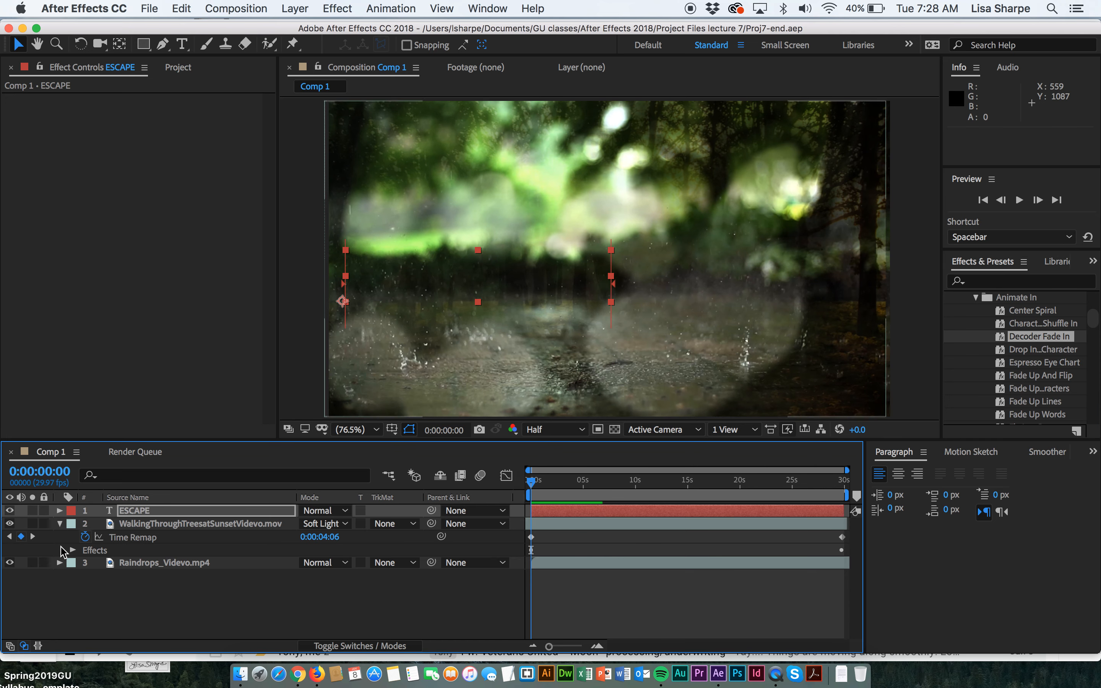
Start keyframing the ESCAPE layer's Opacity at 0:00:00:00 with a value of 0%
{"action": "left_click", "coordinate": [60, 511]}
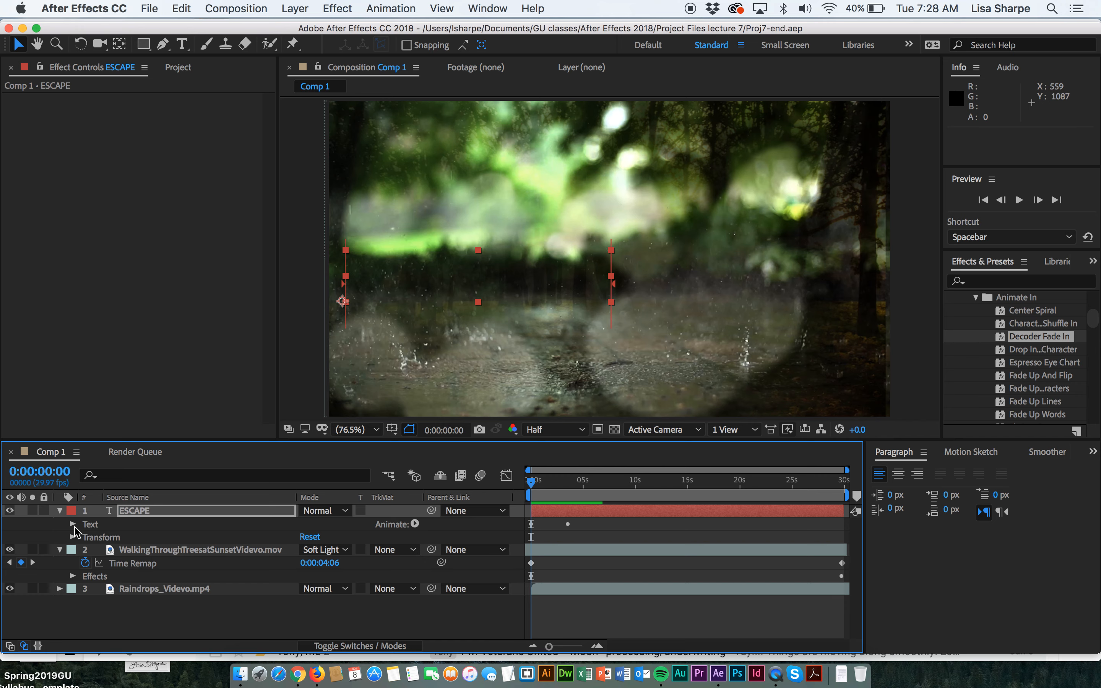
{"action": "left_click", "coordinate": [72, 538]}
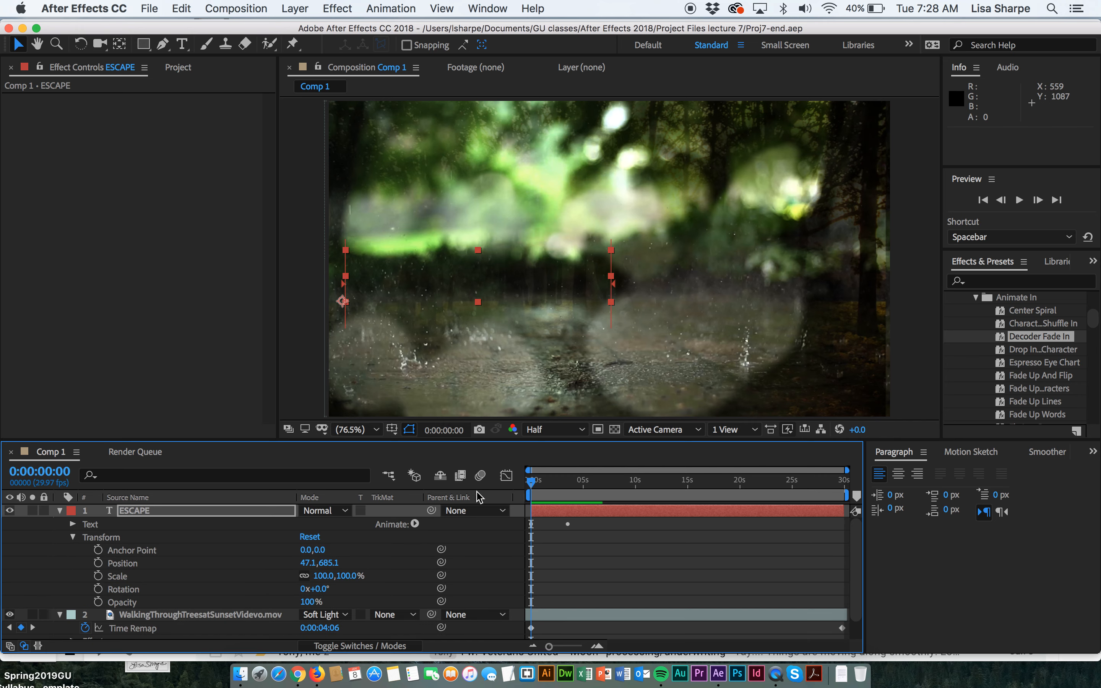
{"action": "left_click", "coordinate": [99, 602]}
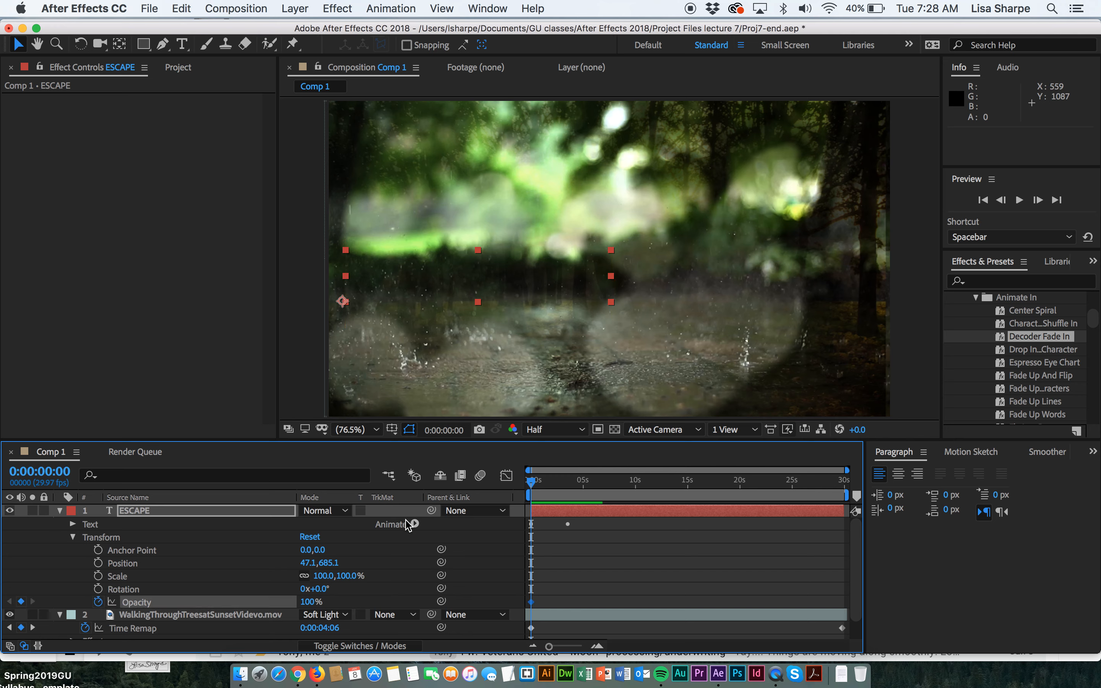
{"action": "left_click_drag", "start_coordinate": [299, 602], "coordinate": [195, 590]}
Keyframe the ESCAPE layer's Opacity at 100% at 0:00:09:26 and hold it with another 100% keyframe at 0:00:20:01
{"action": "left_click_drag", "start_coordinate": [532, 486], "coordinate": [634, 486]}
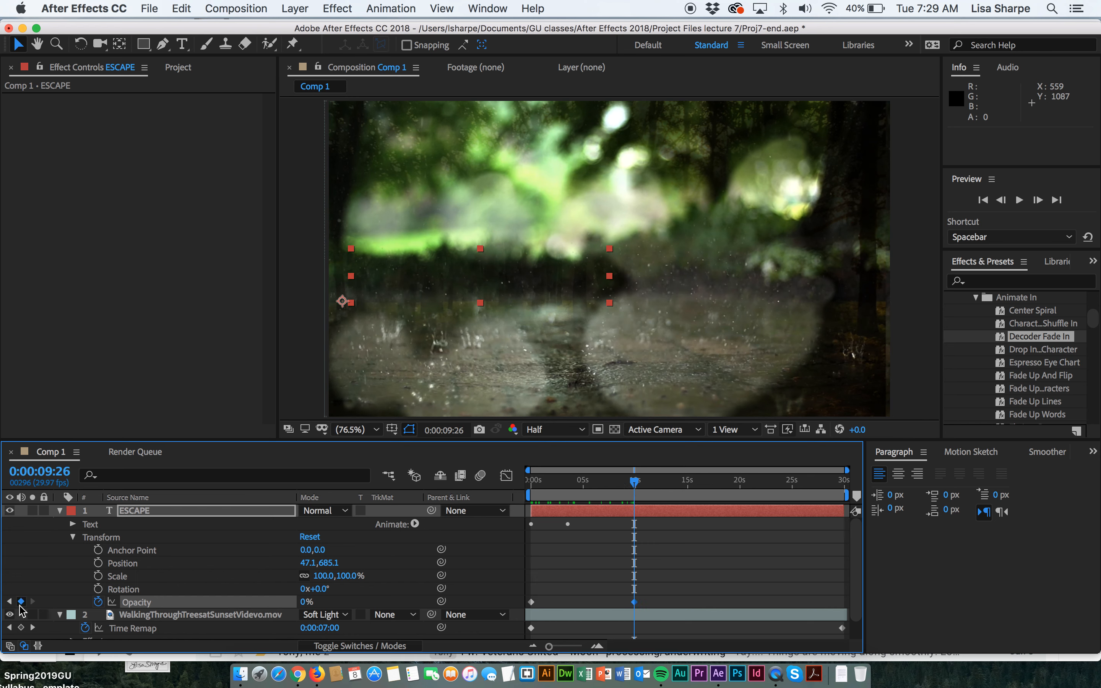
{"action": "left_click_drag", "start_coordinate": [304, 607], "coordinate": [505, 598]}
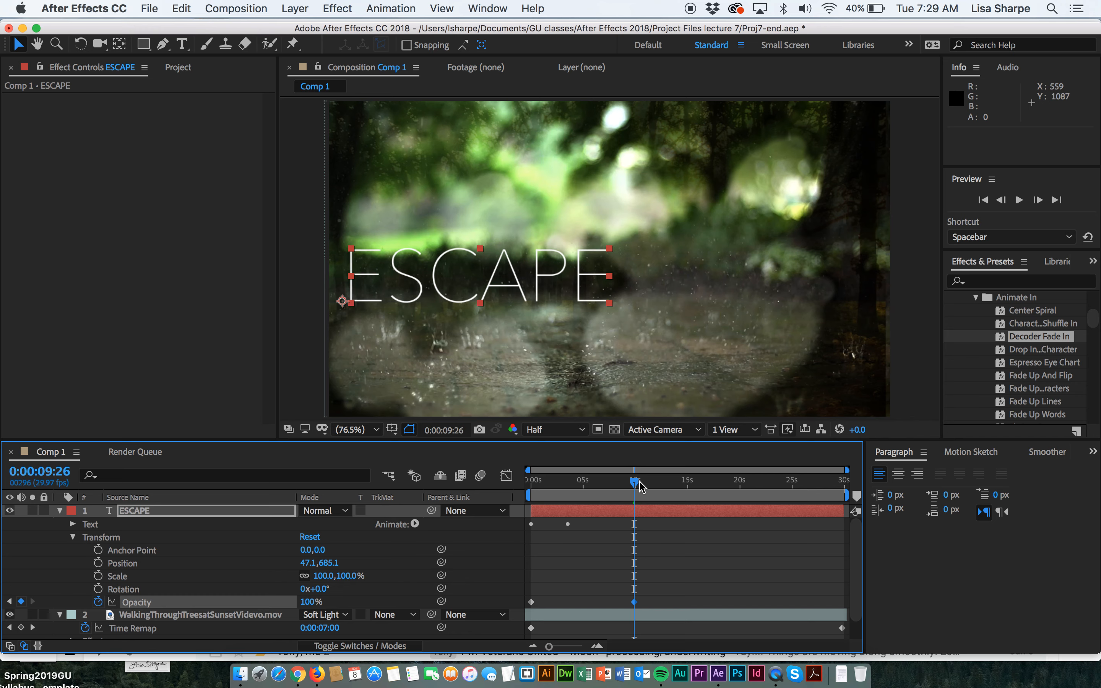
{"action": "left_click_drag", "start_coordinate": [640, 485], "coordinate": [747, 483]}
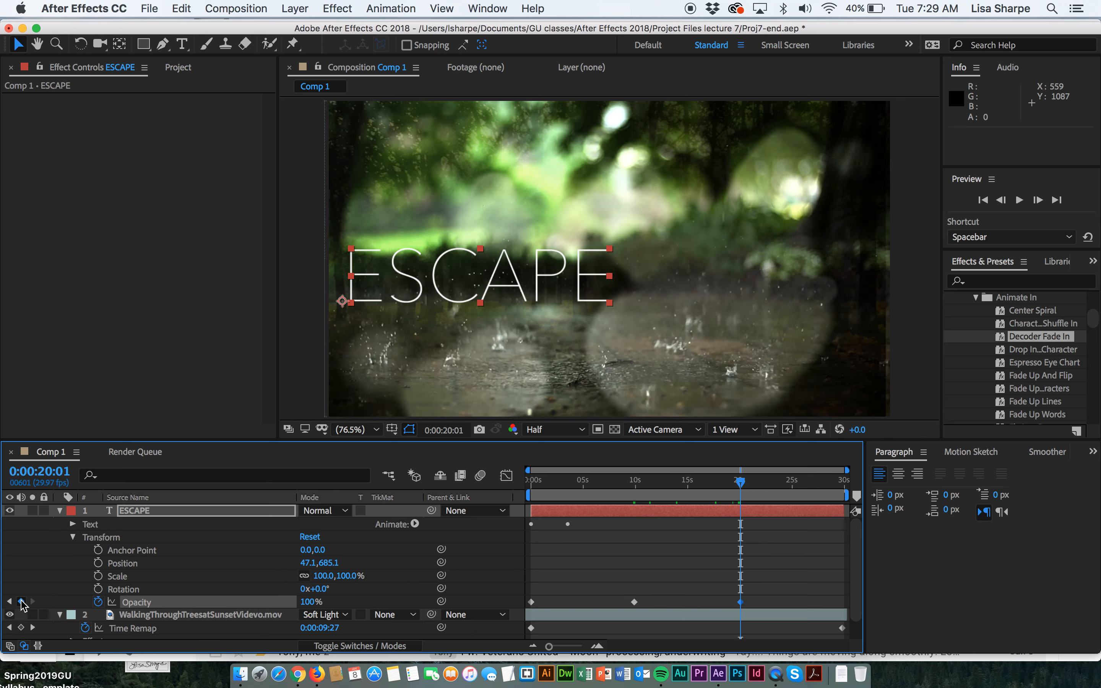
Keyframe the ESCAPE layer's Opacity at 0% at 0:00:29:29 and scrub through the timeline to check the fades
{"action": "left_click_drag", "start_coordinate": [742, 486], "coordinate": [845, 483]}
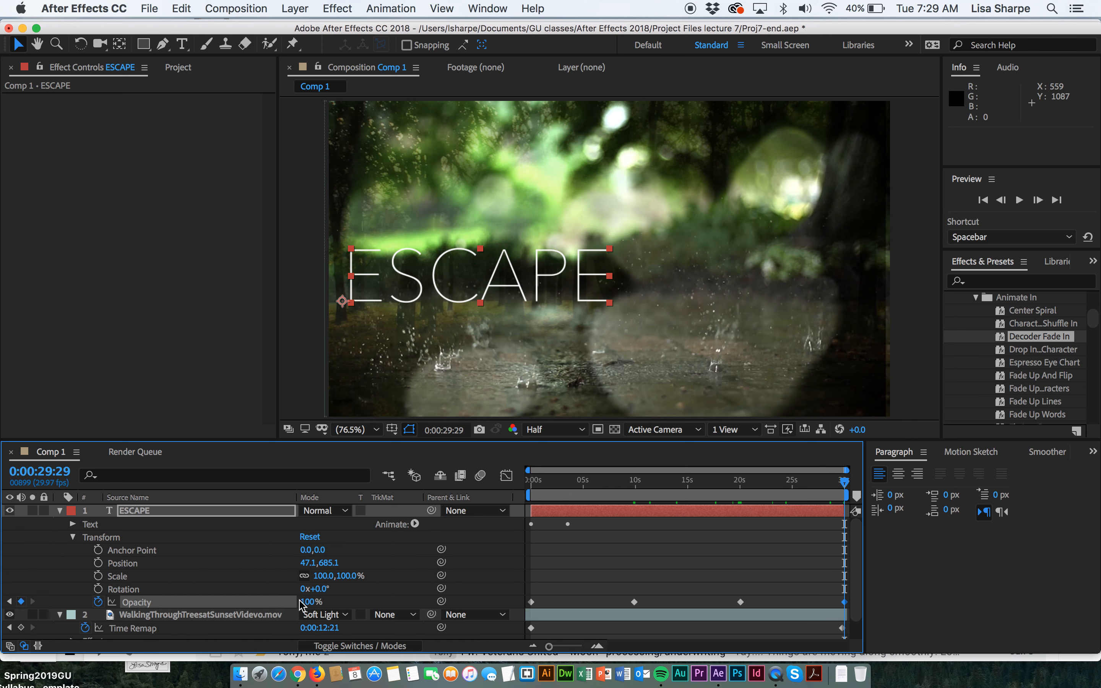
{"action": "left_click_drag", "start_coordinate": [311, 602], "coordinate": [182, 592]}
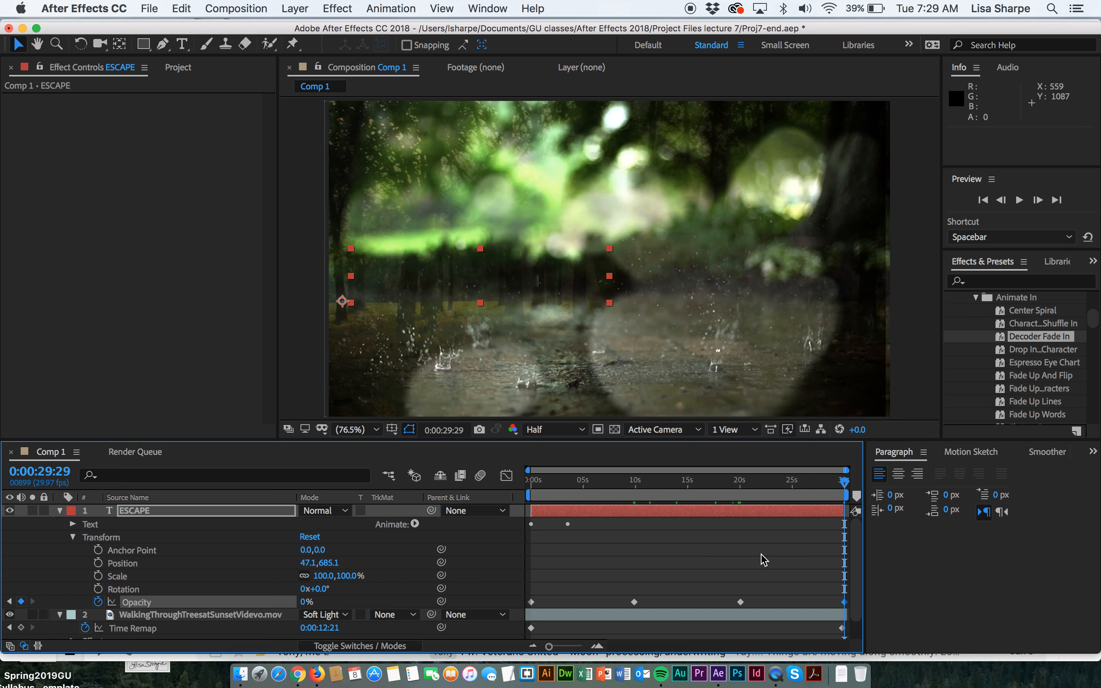
{"action": "left_click_drag", "start_coordinate": [845, 483], "coordinate": [579, 526]}
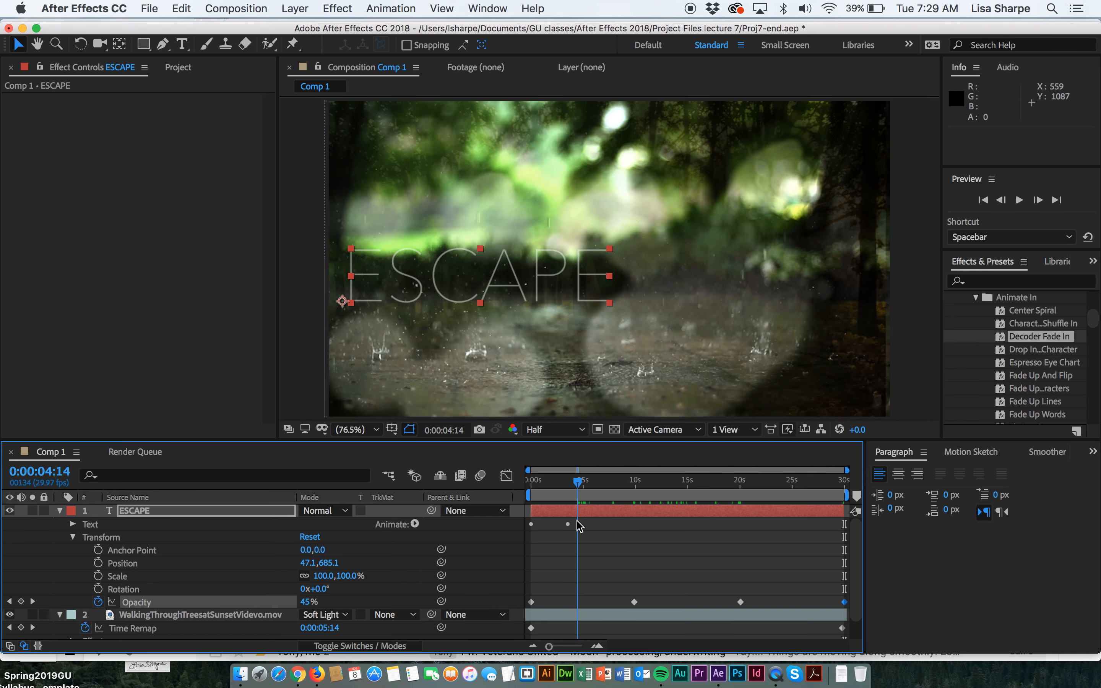
{"action": "left_click_drag", "start_coordinate": [582, 483], "coordinate": [779, 506]}
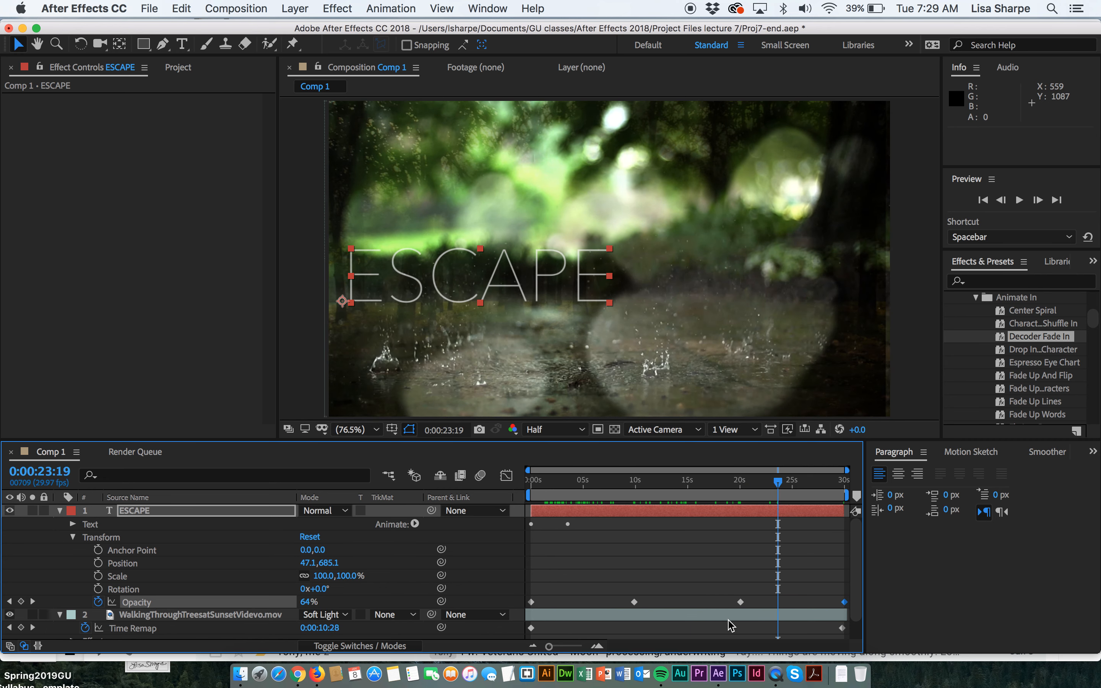
Move the ESCAPE layer's third Opacity keyframe to 0:00:25:24 and save the project
{"action": "left_click", "coordinate": [728, 633]}
{"action": "left_click_drag", "start_coordinate": [740, 602], "coordinate": [806, 604]}
{"action": "left_click_drag", "start_coordinate": [783, 493], "coordinate": [535, 523]}
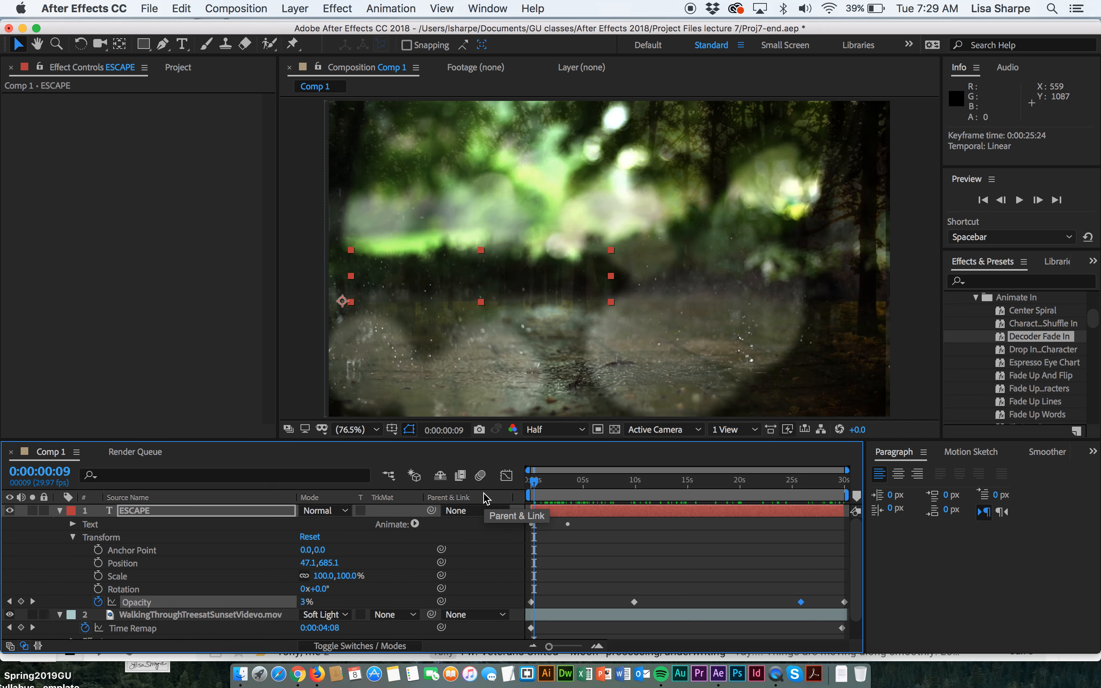
{"action": "key", "text": "super+s"}
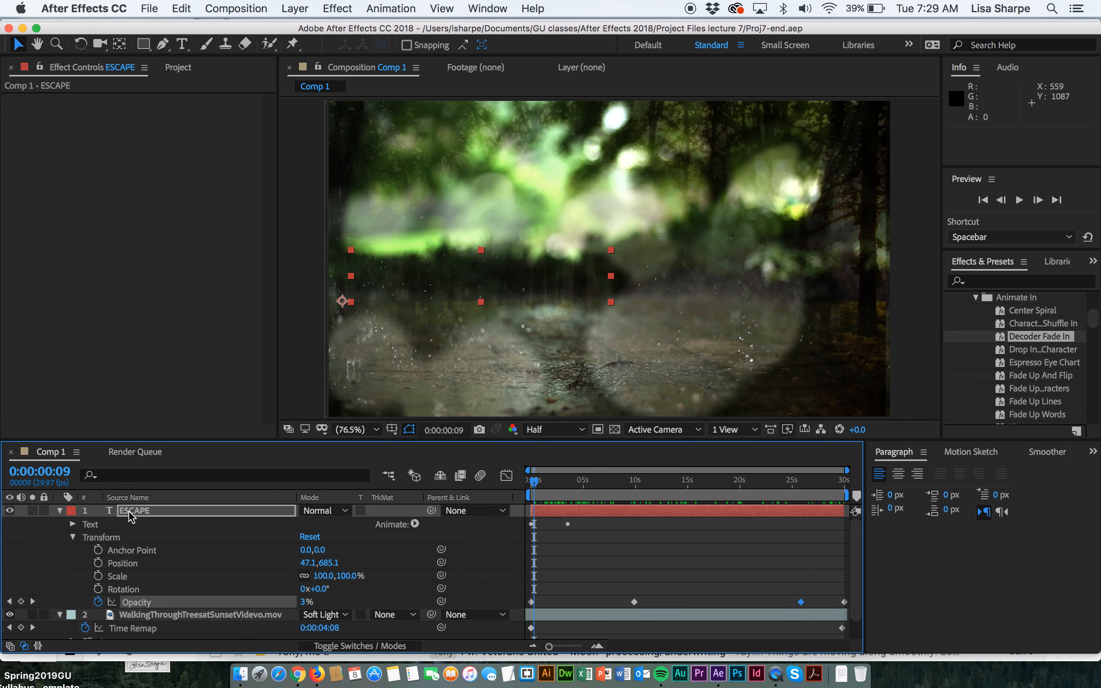
Set the ESCAPE layer's blending mode to Overlay and scrub through the composition to check the blended title
{"action": "left_click", "coordinate": [345, 511]}
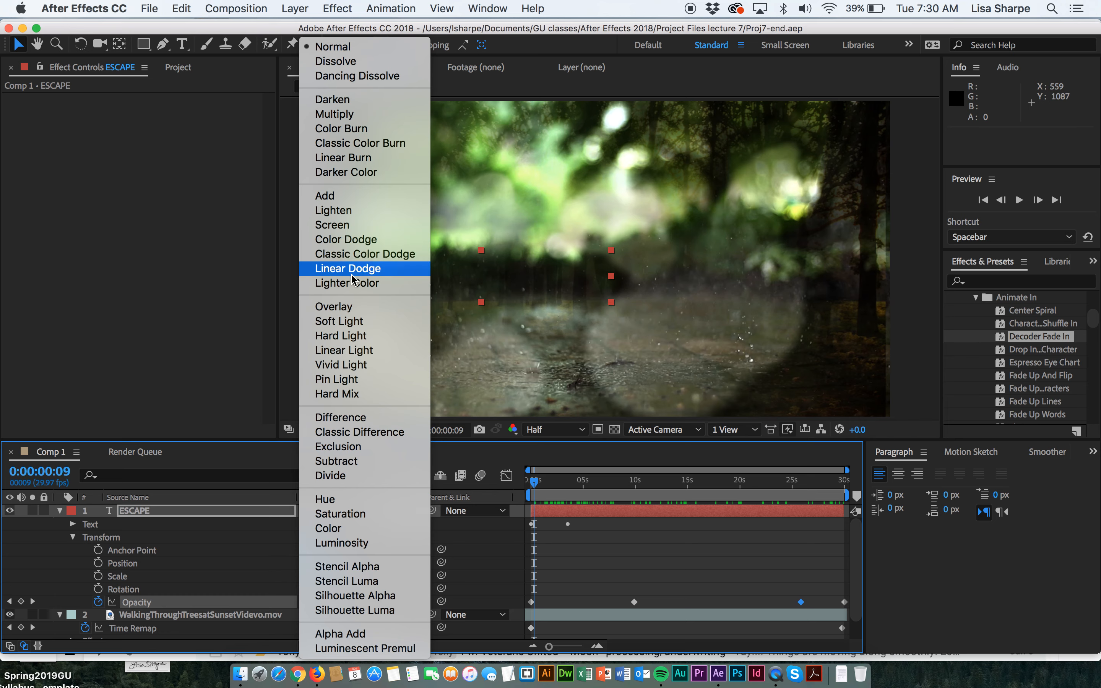
{"action": "left_click", "coordinate": [337, 307]}
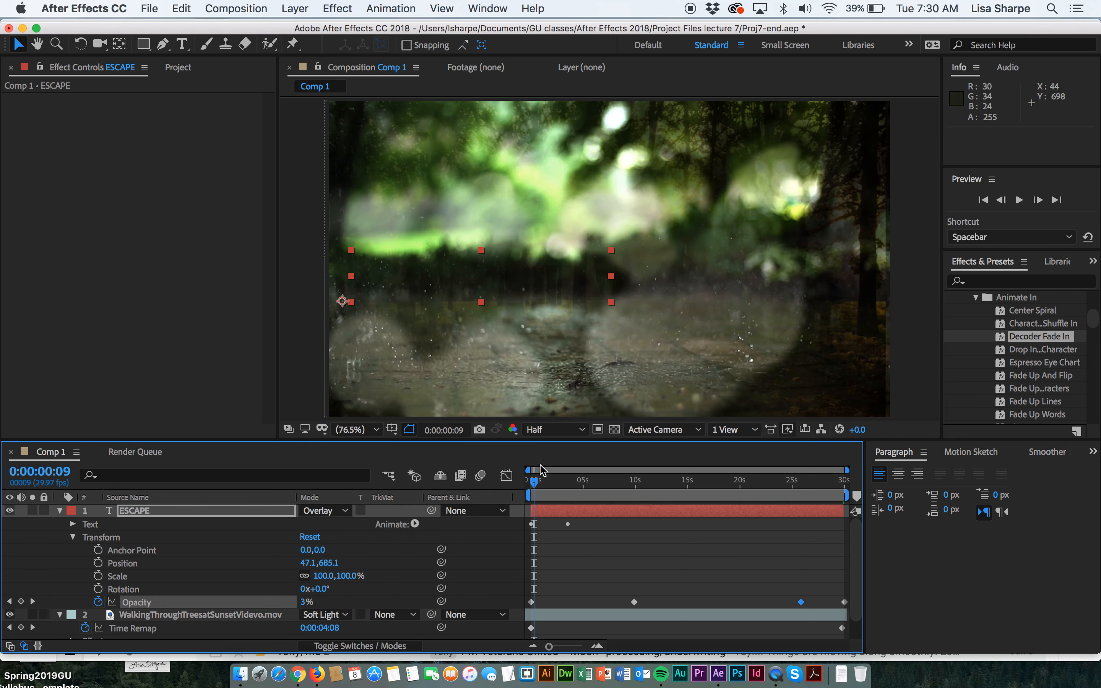
{"action": "left_click_drag", "start_coordinate": [538, 485], "coordinate": [666, 507]}
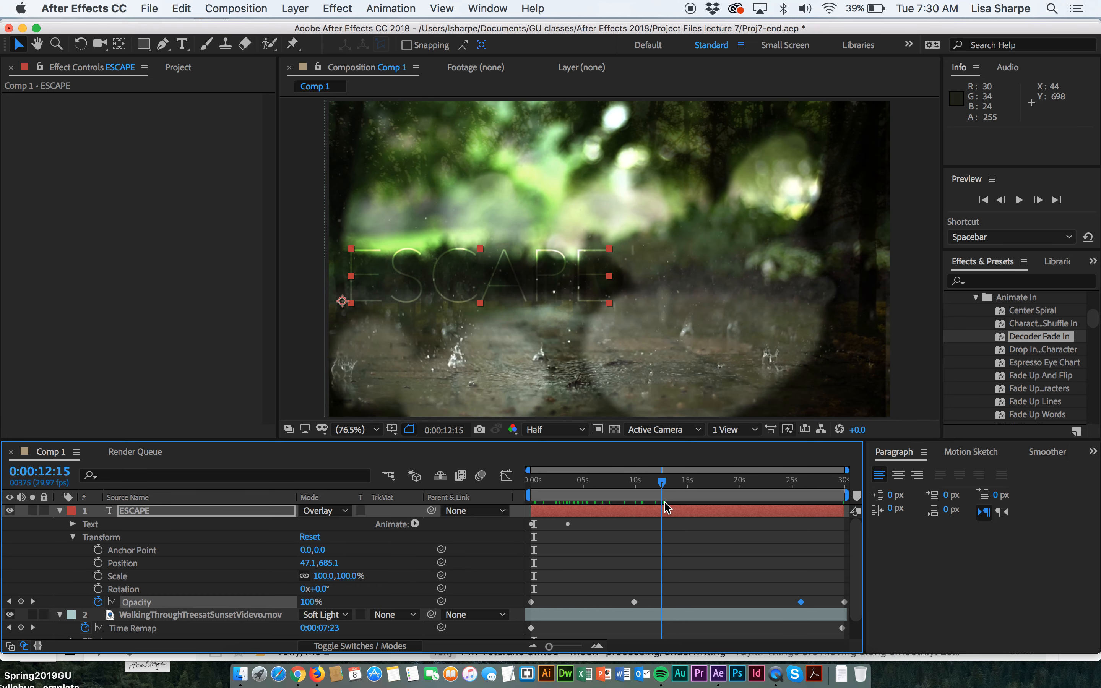
{"action": "left_click_drag", "start_coordinate": [666, 507], "coordinate": [521, 502]}
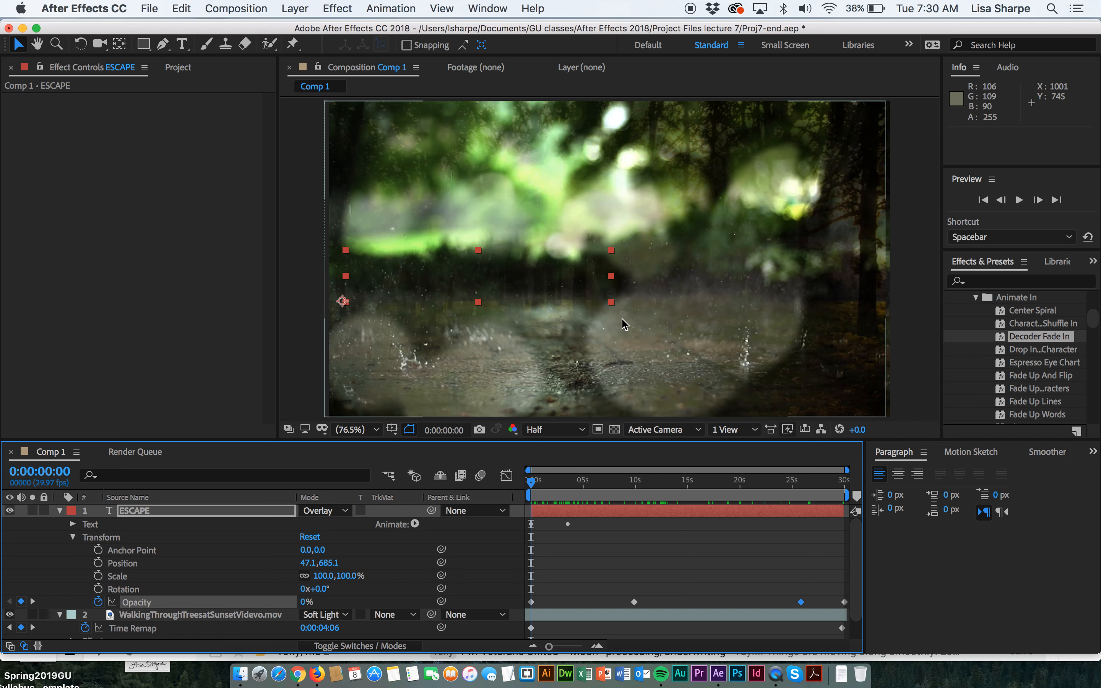
Review the file type and frame rate of the raindrop and forest-walk clips in the project
{"action": "left_click", "coordinate": [176, 73]}
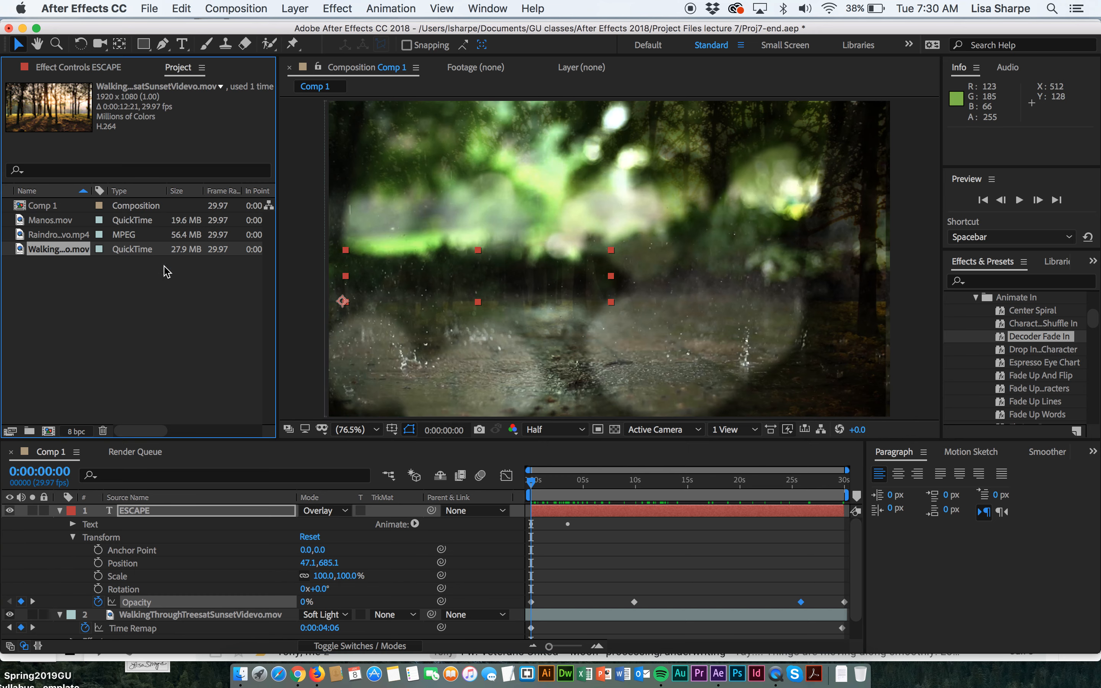
{"action": "left_click", "coordinate": [136, 236]}
{"action": "left_click", "coordinate": [140, 250]}
{"action": "left_click", "coordinate": [227, 235]}
{"action": "left_click", "coordinate": [217, 250]}
{"action": "mouse_move", "coordinate": [536, 490]}
{"action": "left_mouse_down"}
{"action": "mouse_move", "coordinate": [718, 523]}
{"action": "mouse_move", "coordinate": [802, 515]}
{"action": "mouse_move", "coordinate": [532, 513]}
{"action": "left_mouse_up"}
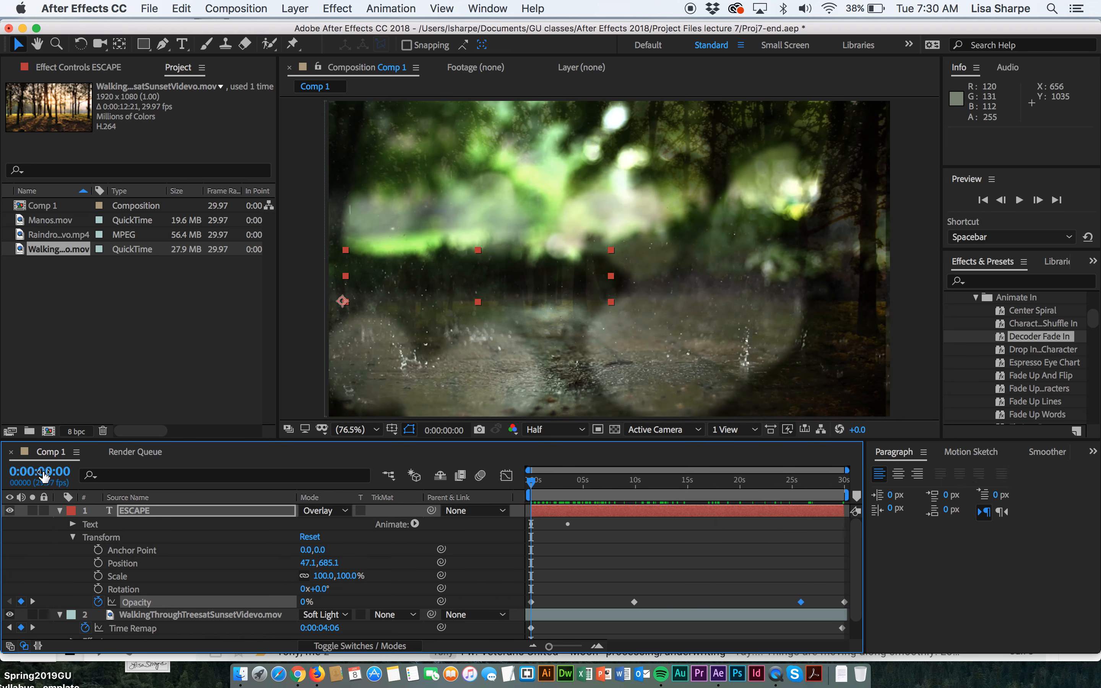
Collapse the ESCAPE layer's properties and add Manos.mov to Comp 1 directly beneath the ESCAPE layer
{"action": "left_click", "coordinate": [59, 511]}
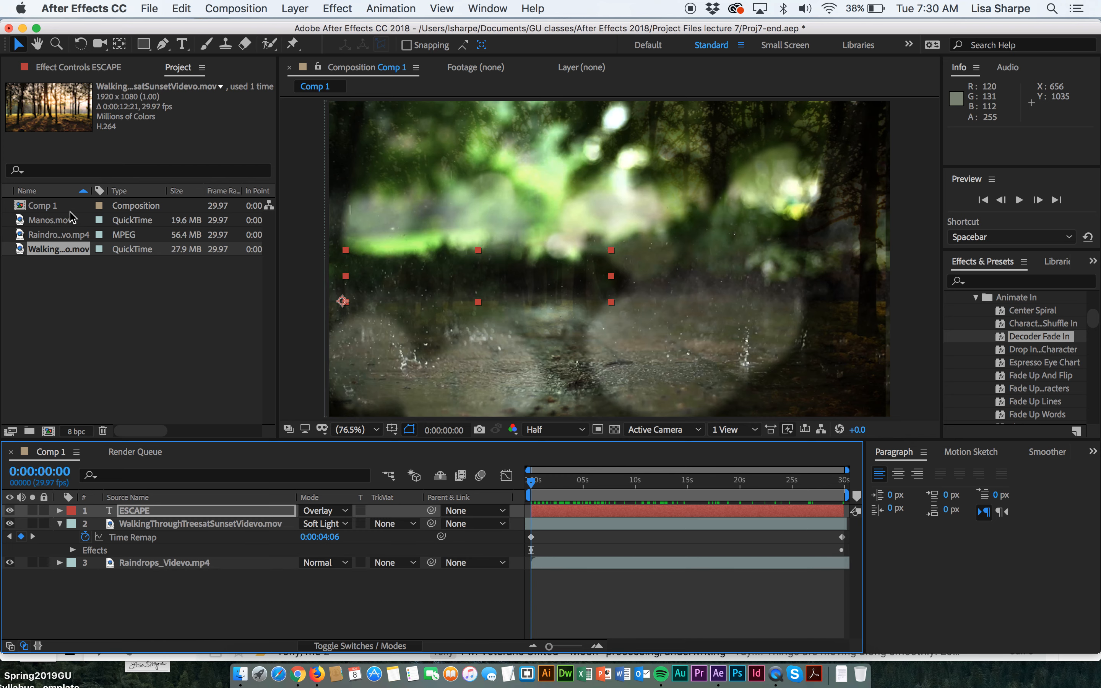
{"action": "left_click", "coordinate": [51, 220]}
{"action": "left_click_drag", "start_coordinate": [20, 222], "coordinate": [82, 521]}
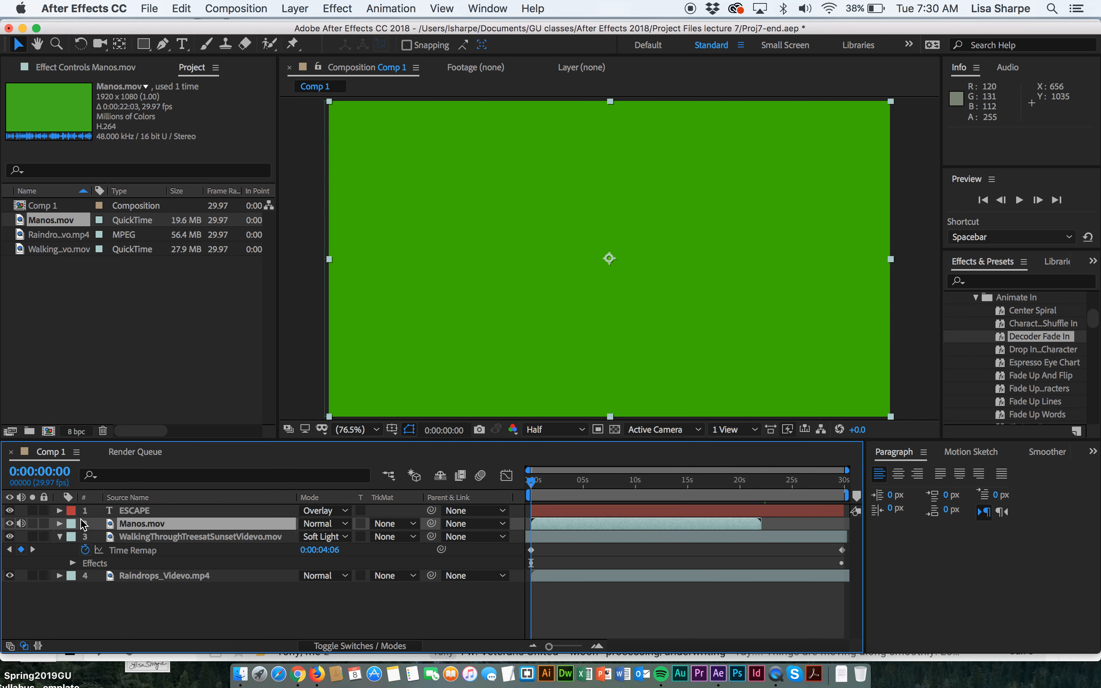
Shift the Manos.mov layer to start at 0:00:06:16 and view the hand footage at 0:00:14:08
{"action": "left_click_drag", "start_coordinate": [533, 485], "coordinate": [637, 521]}
{"action": "left_click_drag", "start_coordinate": [564, 486], "coordinate": [639, 527]}
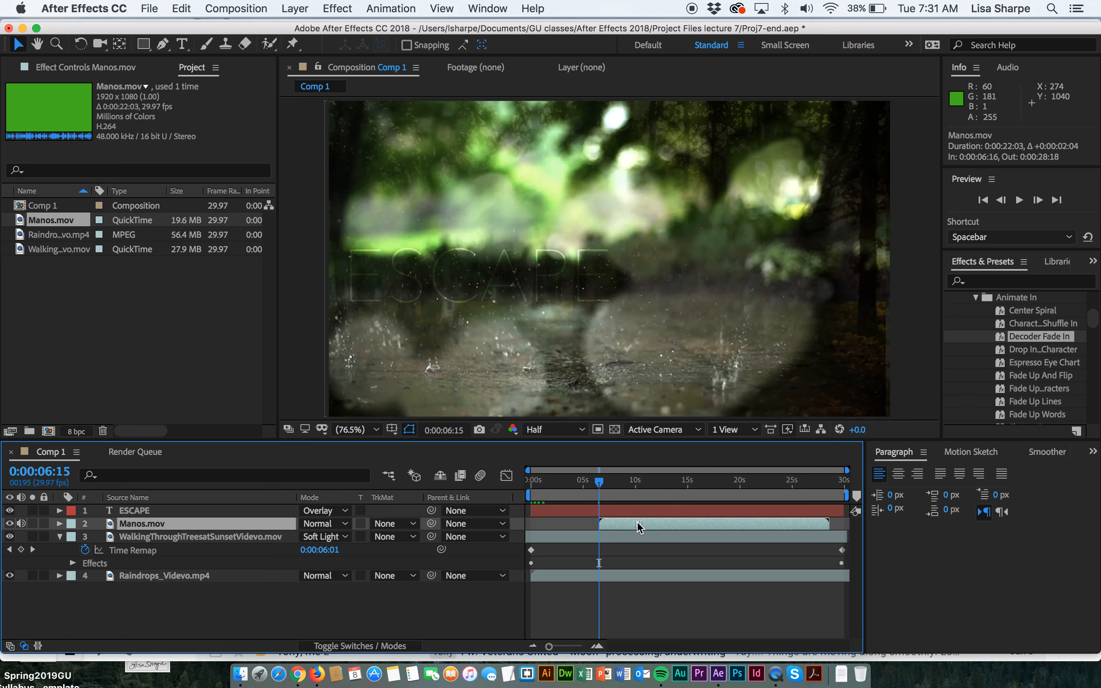
{"action": "left_click_drag", "start_coordinate": [606, 490], "coordinate": [682, 499]}
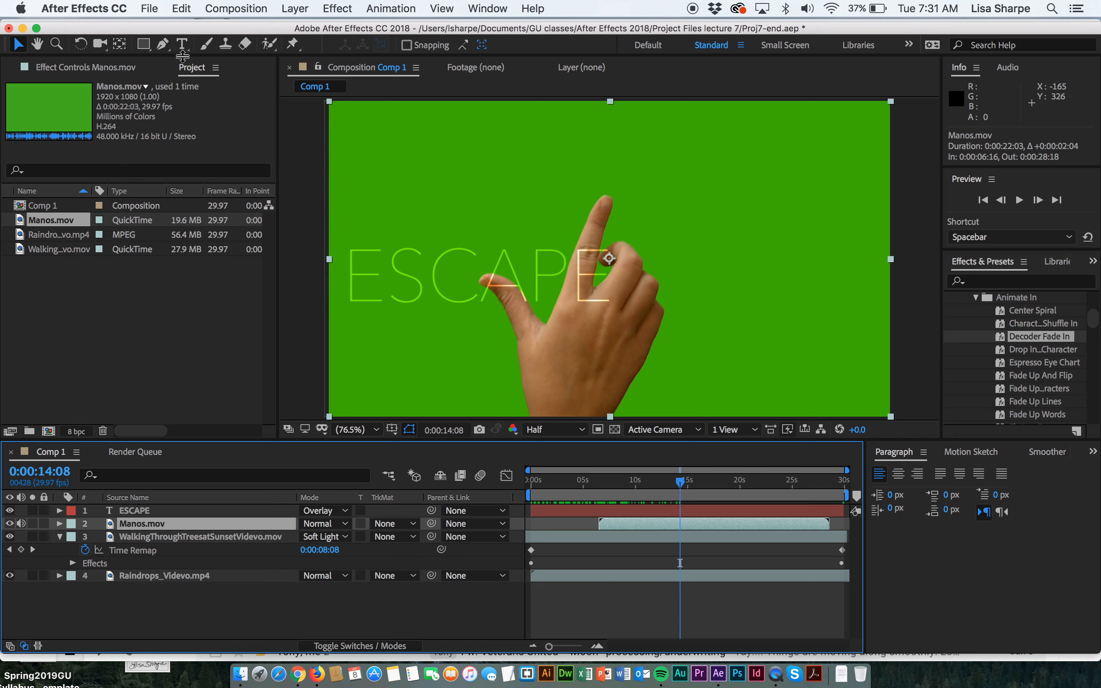
Draw a closed nine-point Pen mask loosely around the hand on the Manos.mov layer and check its fit at 0:00:13:03
{"action": "left_click", "coordinate": [163, 45]}
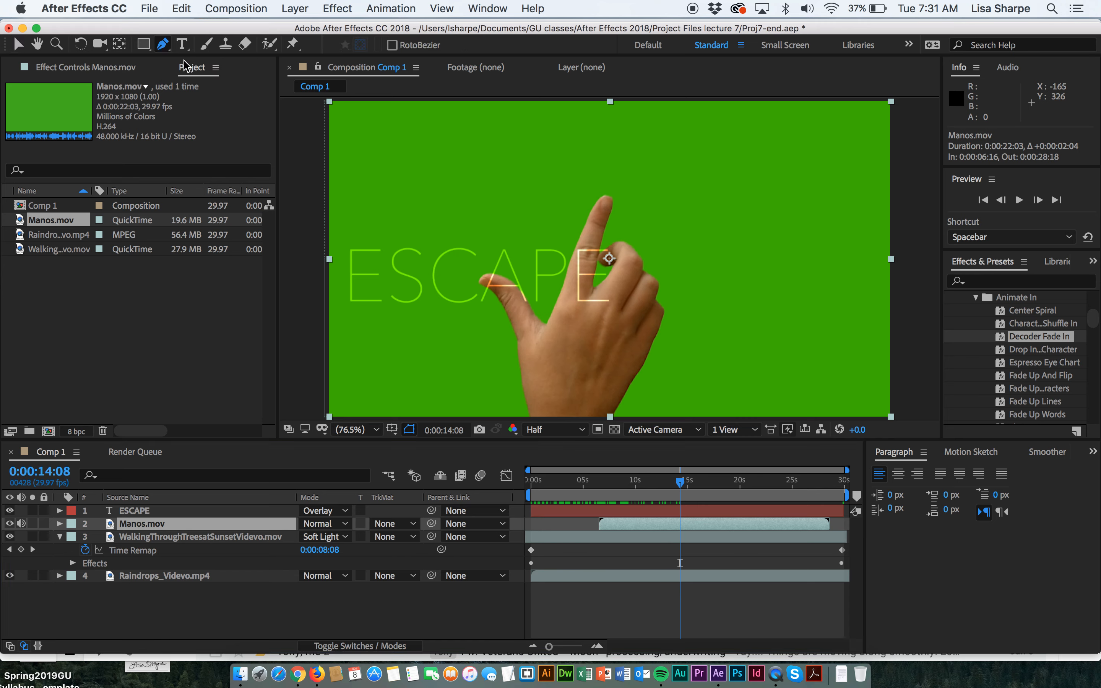
{"action": "left_click", "coordinate": [513, 416]}
{"action": "left_click", "coordinate": [471, 313]}
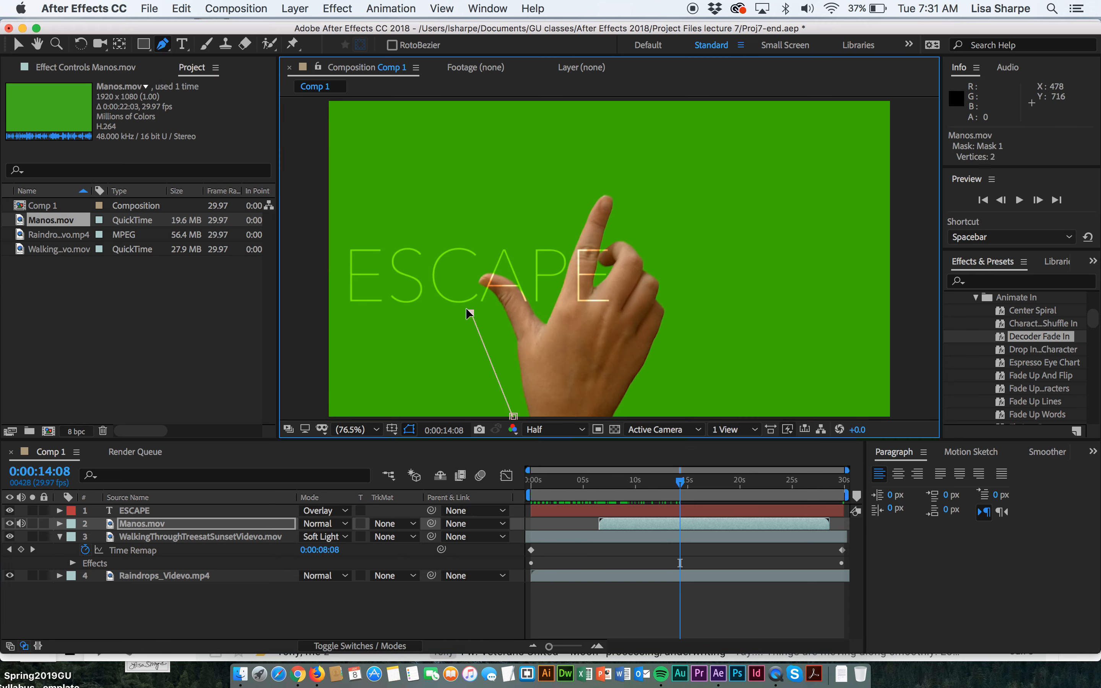
{"action": "left_click", "coordinate": [522, 248]}
{"action": "left_click", "coordinate": [617, 172]}
{"action": "left_click", "coordinate": [675, 197]}
{"action": "left_click", "coordinate": [692, 258]}
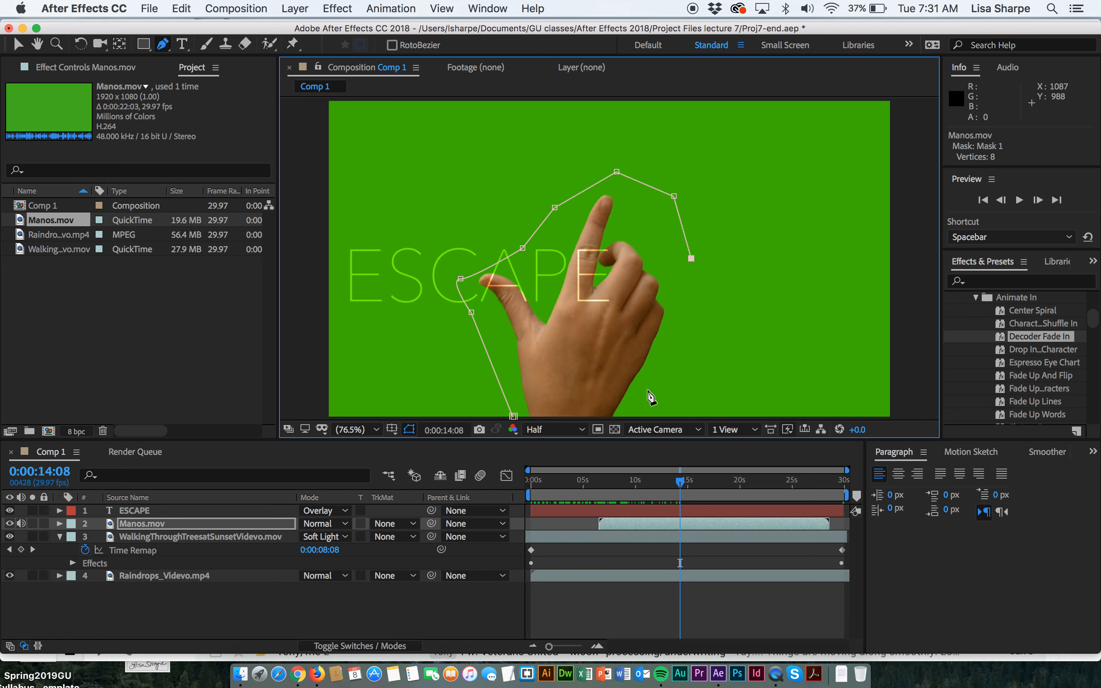
{"action": "left_click", "coordinate": [630, 414]}
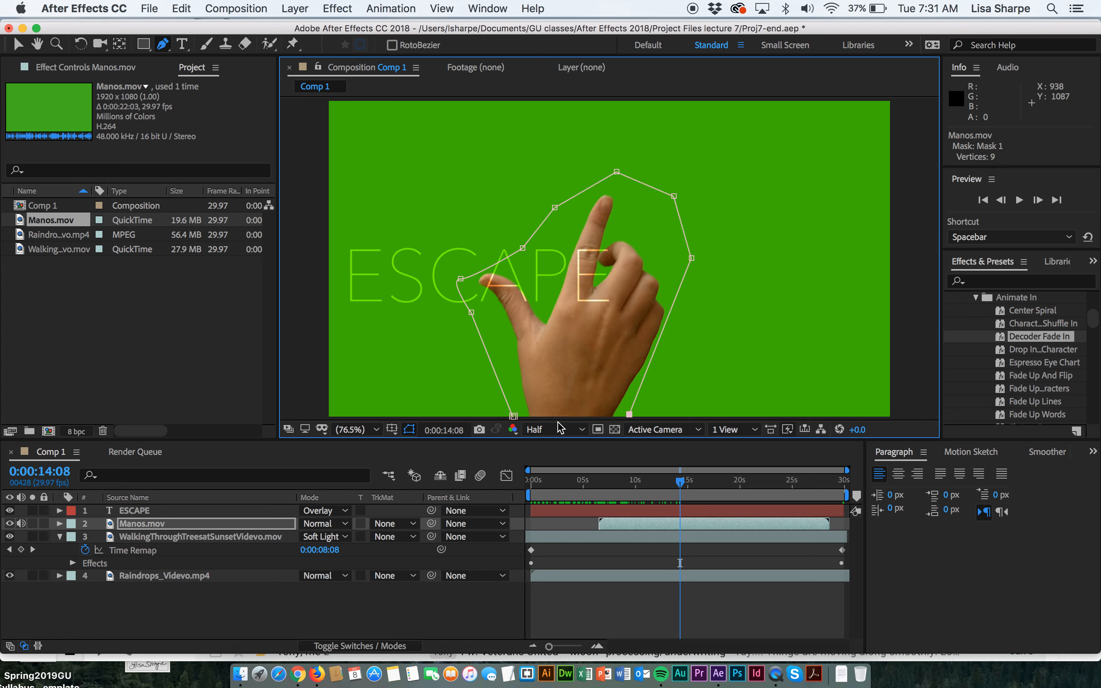
{"action": "left_click", "coordinate": [513, 416]}
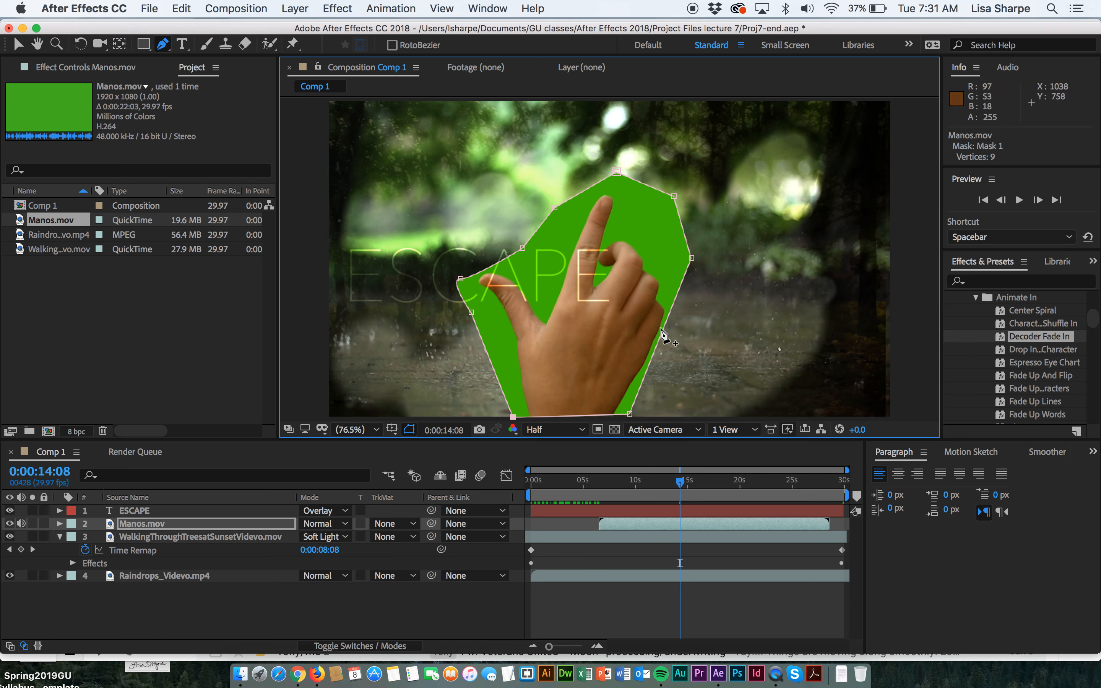
{"action": "mouse_move", "coordinate": [680, 488]}
{"action": "left_mouse_down"}
{"action": "mouse_move", "coordinate": [556, 492]}
{"action": "mouse_move", "coordinate": [685, 501]}
{"action": "mouse_move", "coordinate": [660, 499]}
{"action": "mouse_move", "coordinate": [682, 494]}
{"action": "mouse_move", "coordinate": [668, 488]}
{"action": "left_mouse_up"}
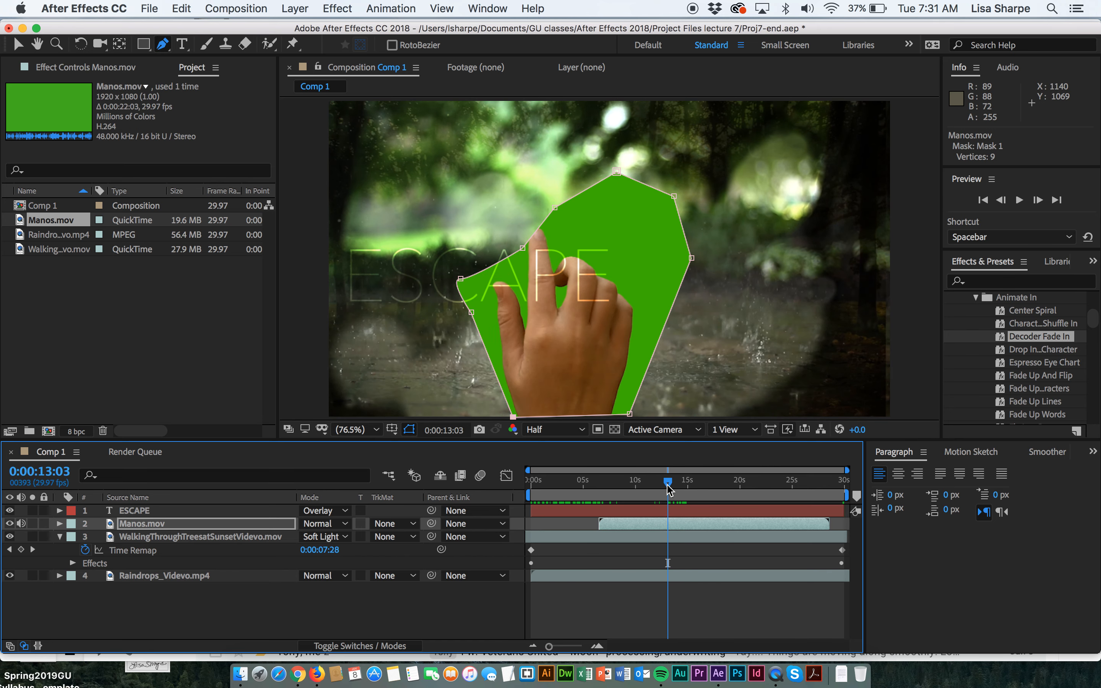